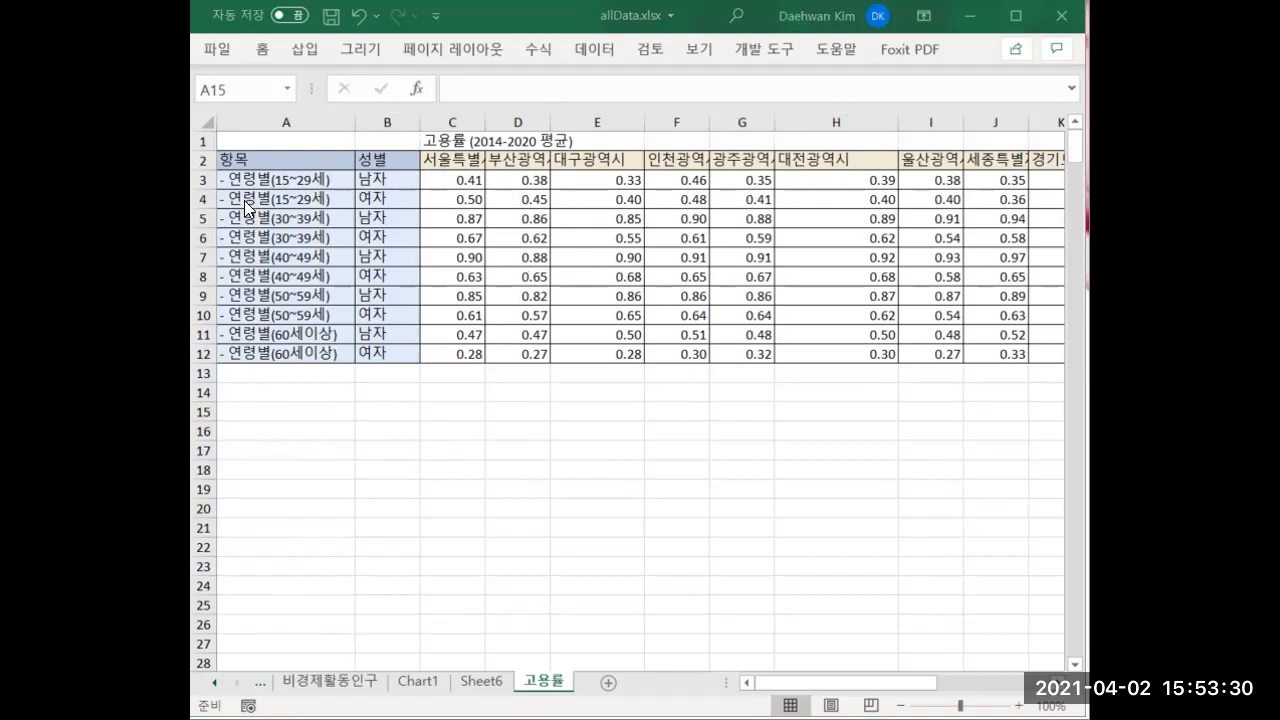
# Copy the age group and gender labels in A3:B12 to the block starting at A17.
pyautogui.moveTo(264, 186); pyautogui.dragTo(395, 347)
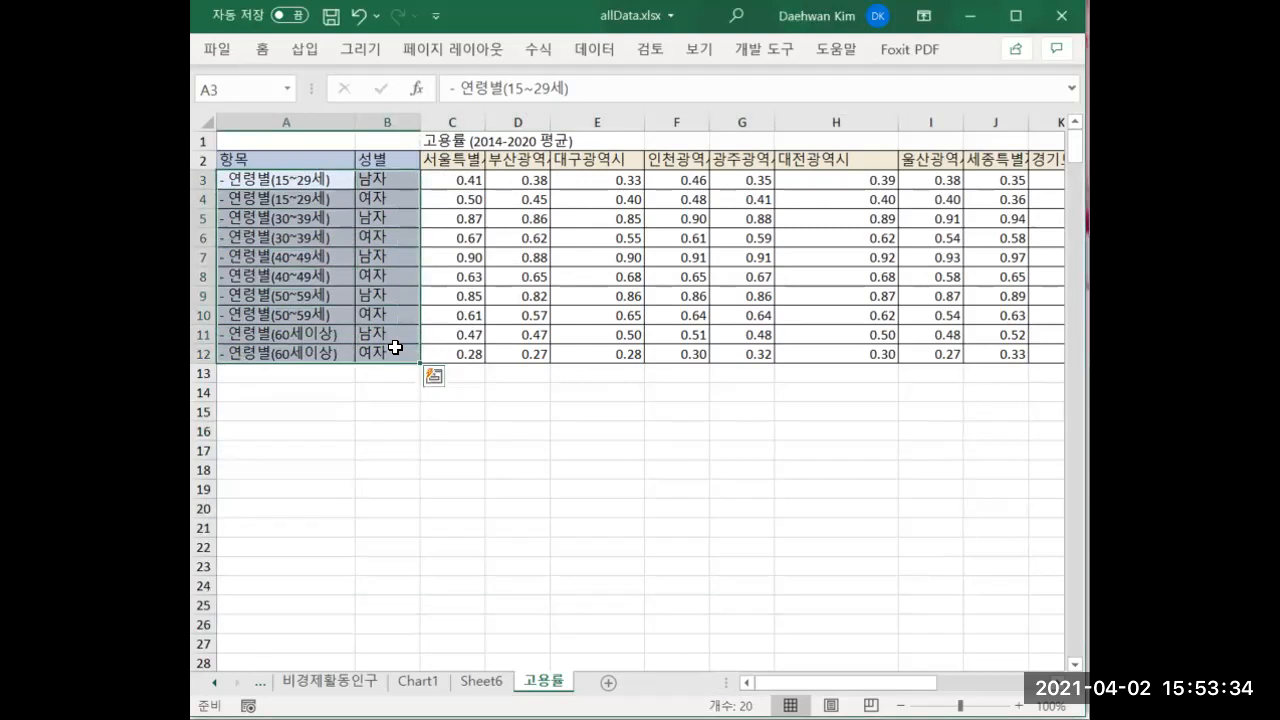
pyautogui.hotkey('ctrl', 'c')
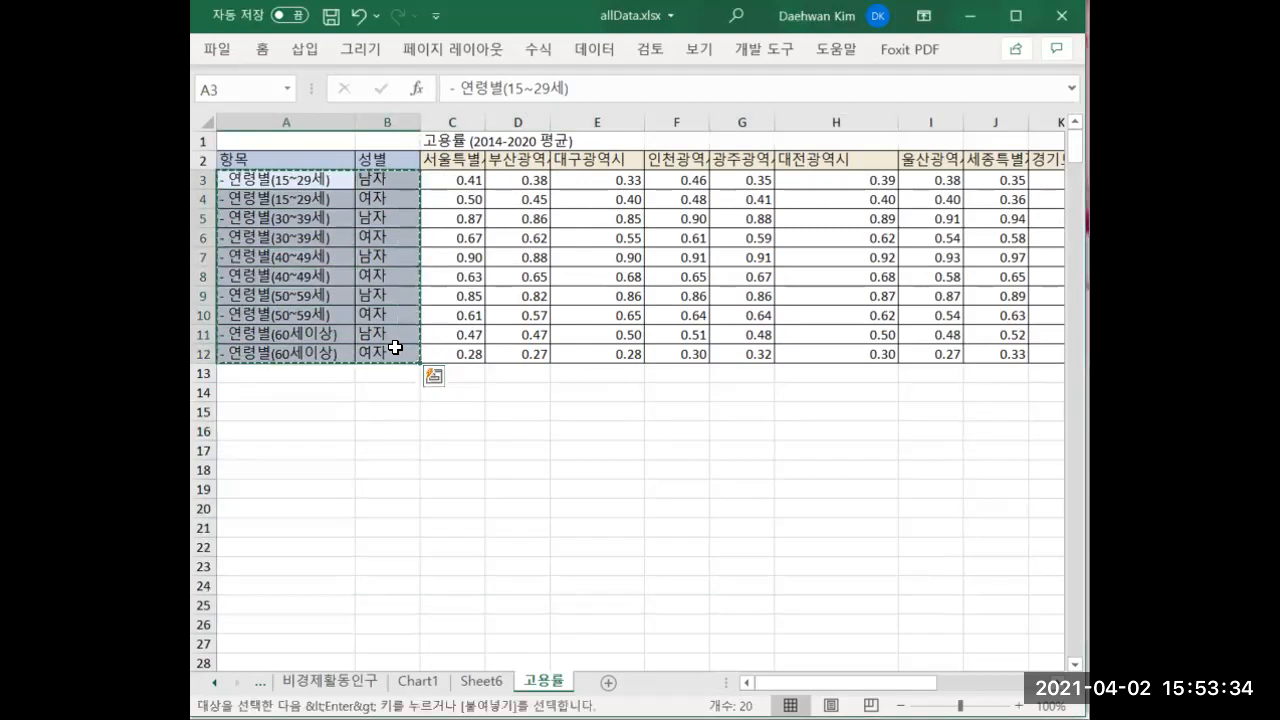
pyautogui.click(277, 452)
pyautogui.hotkey('ctrl', 'v')
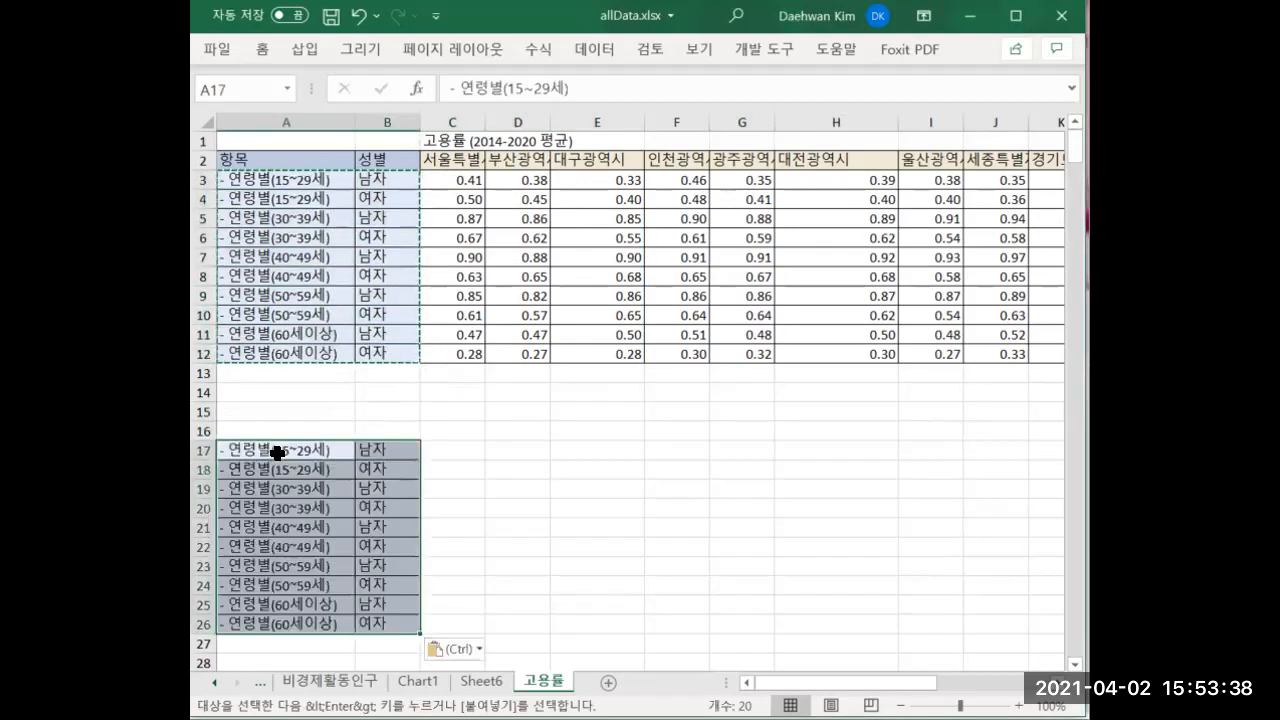
# Enter the heading 최소값 in cell C16 above the copied label block.
pyautogui.click(449, 431)
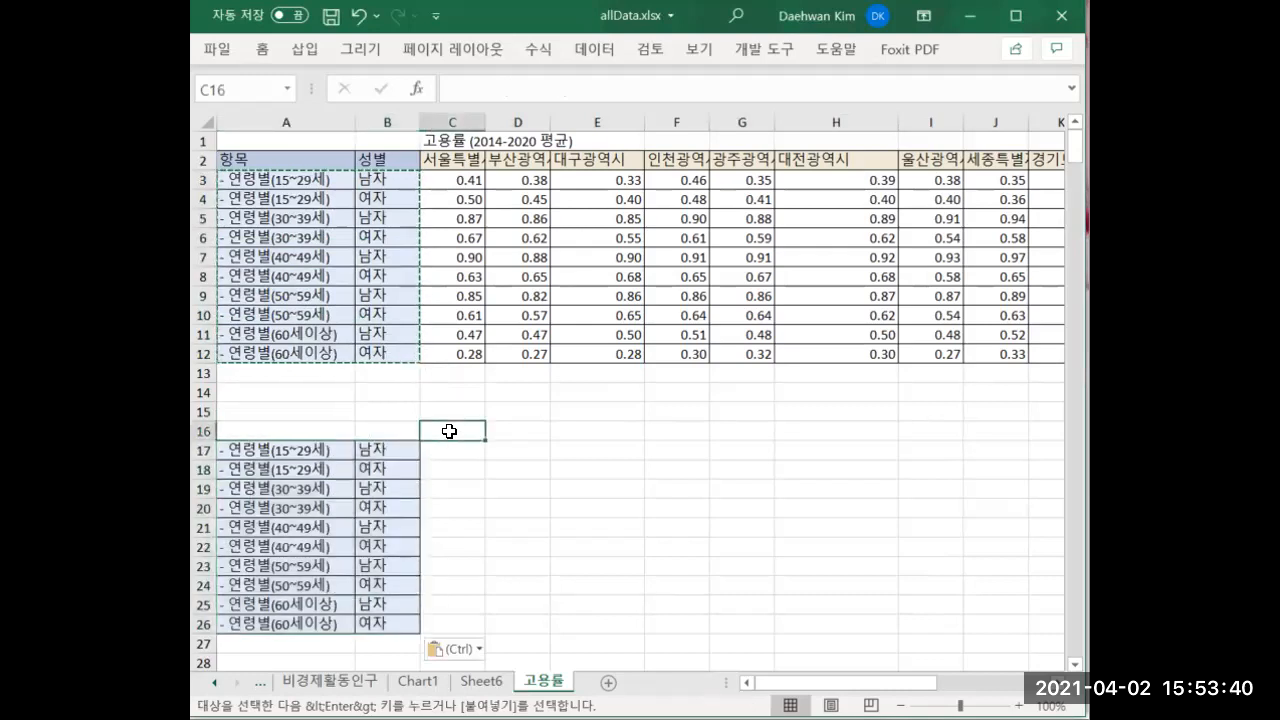
pyautogui.doubleClick(449, 431)
pyautogui.write('chl')
pyautogui.press('BackSpace')
pyautogui.press('BackSpace')
pyautogui.press('BackSpace')
pyautogui.write('초소값')
pyautogui.press('Return')
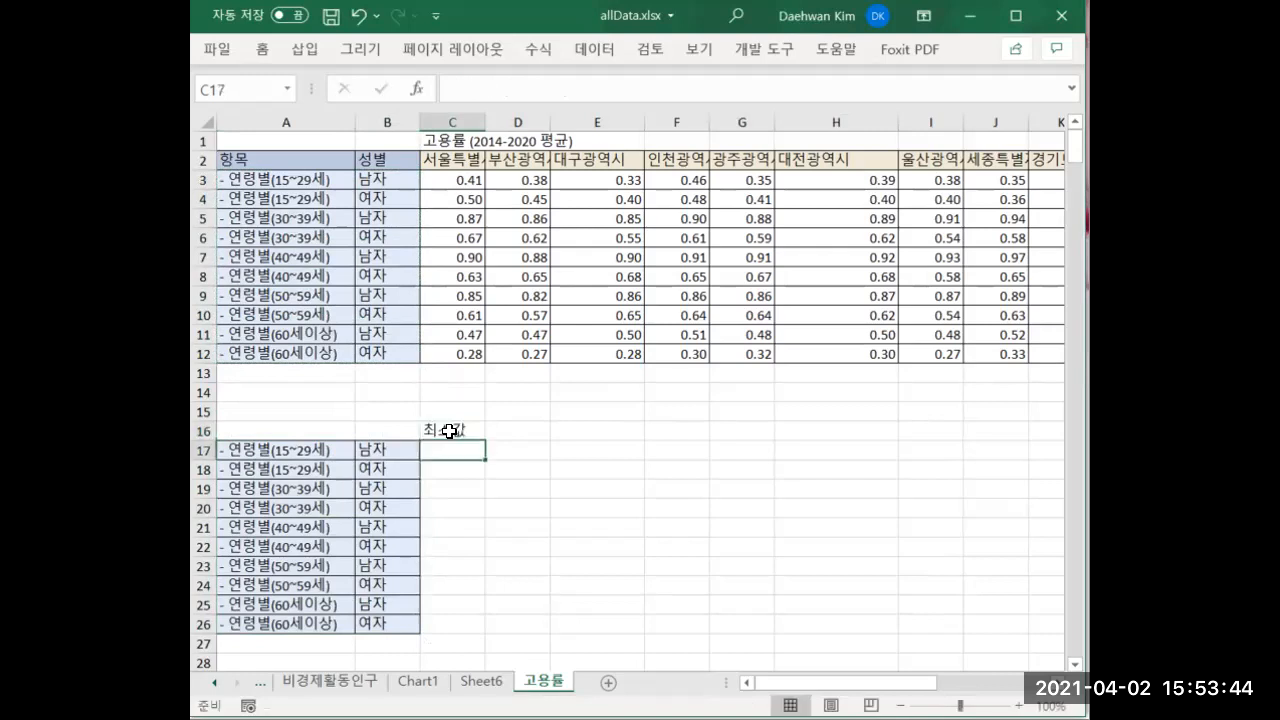
pyautogui.moveTo(457, 161); pyautogui.dragTo(888, 163)
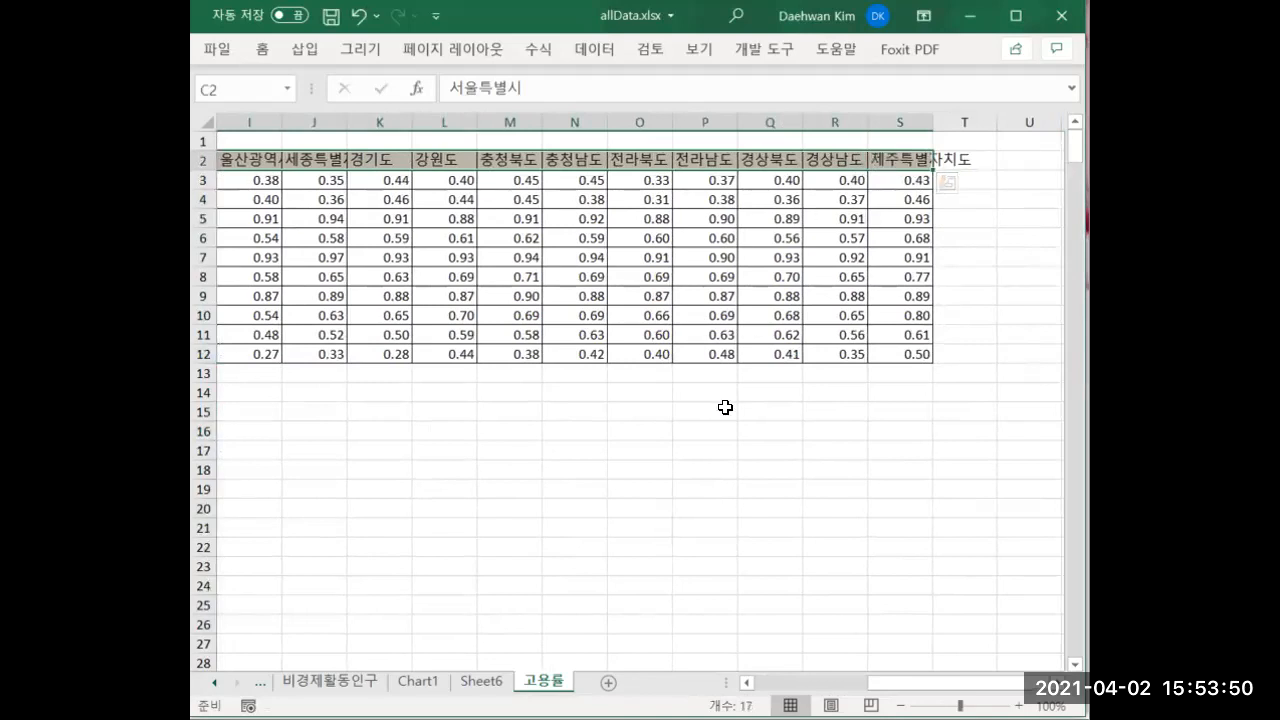
pyautogui.press('Left')
pyautogui.press('Left')
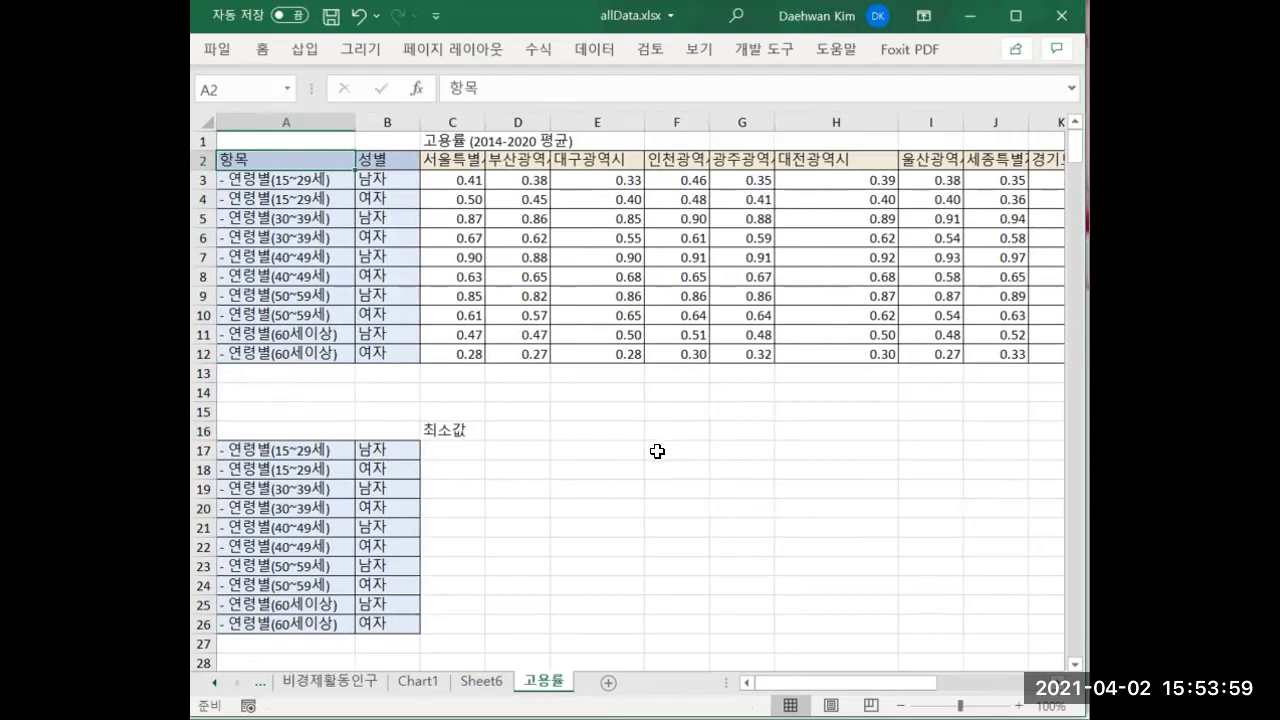
# Enter the formula =MIN(C3:S3) in C17 for the minimum employment rate of males aged 15–29.
pyautogui.click(453, 451)
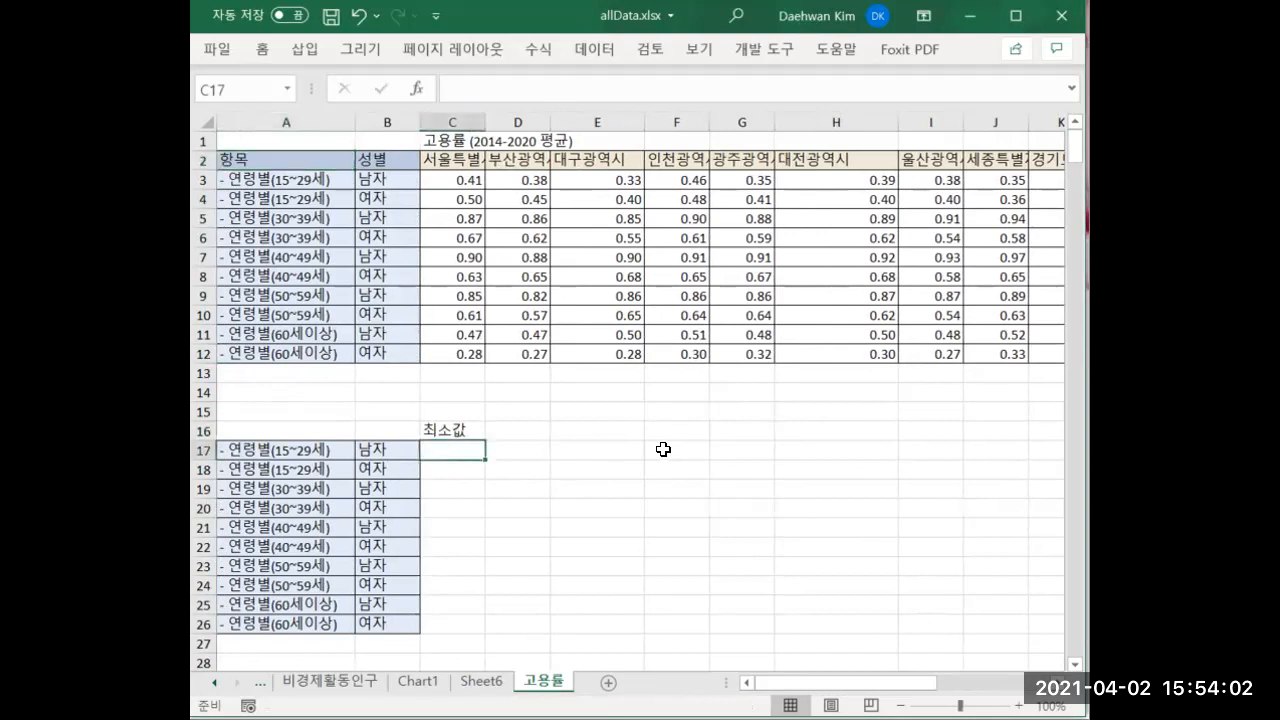
pyautogui.write('=ㅡㅑ')
pyautogui.press('Hangul')
pyautogui.press('BackSpace')
pyautogui.press('BackSpace')
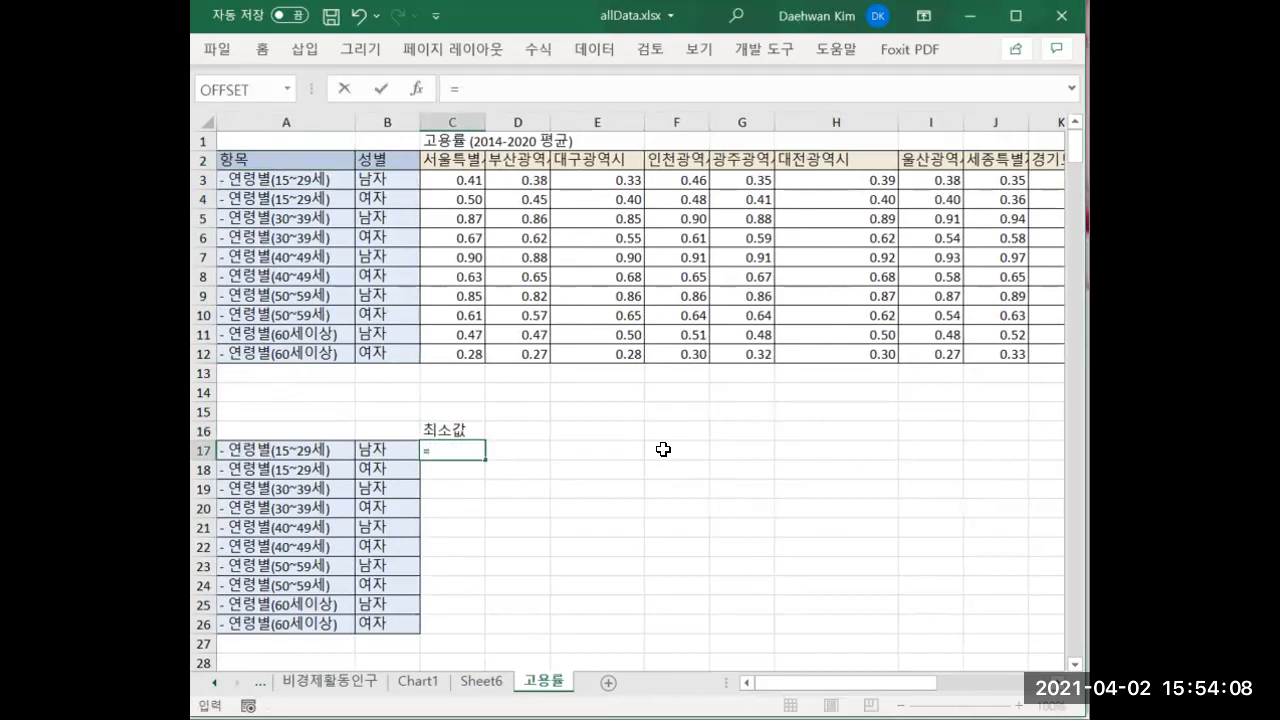
pyautogui.write('min')
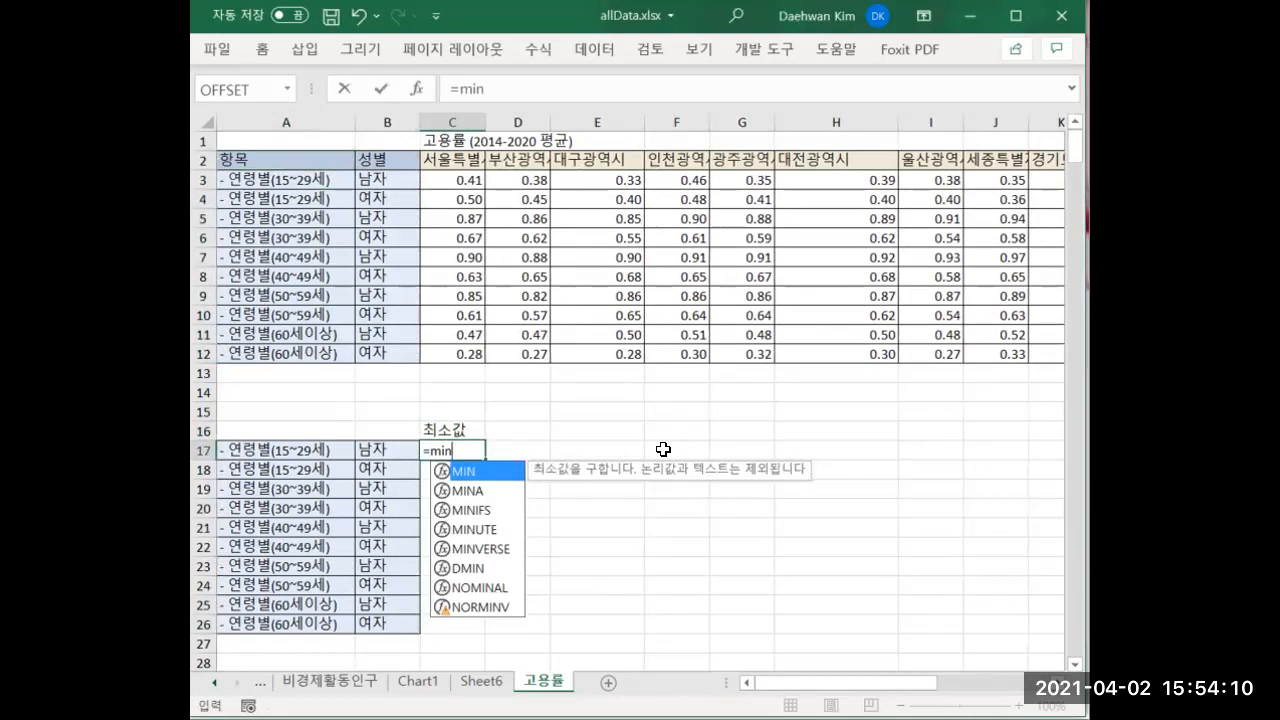
pyautogui.write('(')
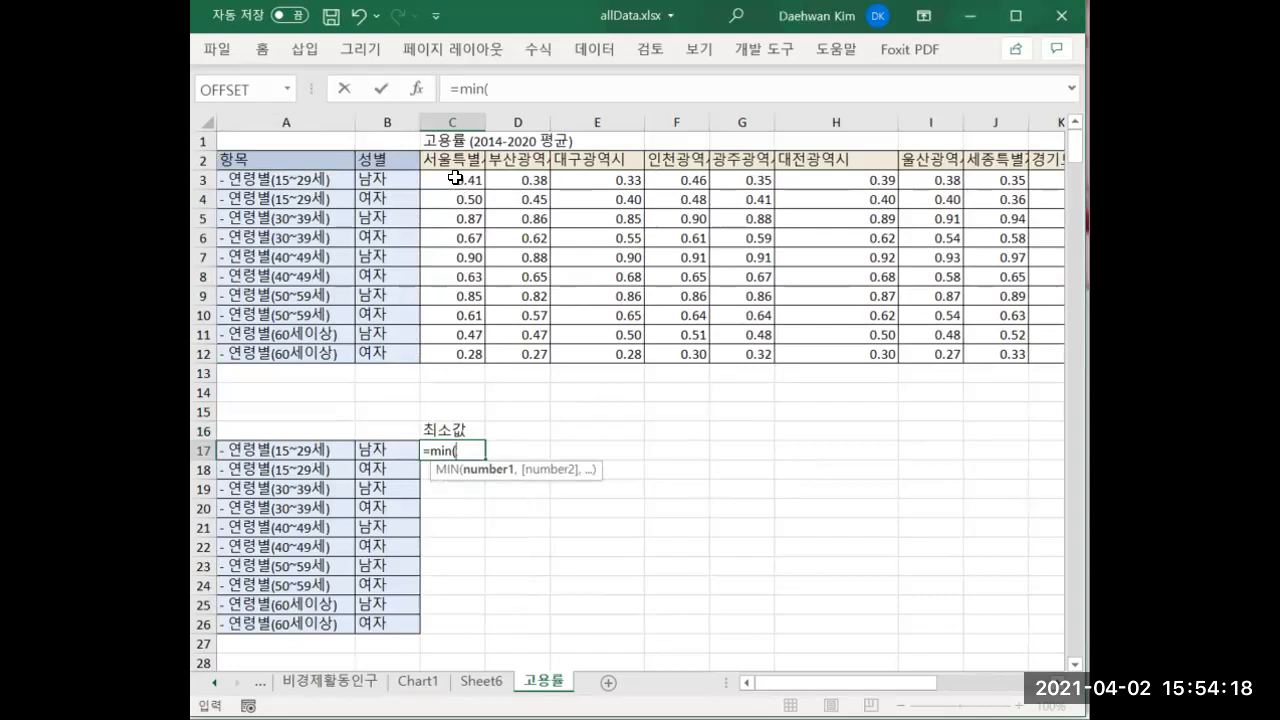
pyautogui.moveTo(455, 178); pyautogui.dragTo(903, 183)
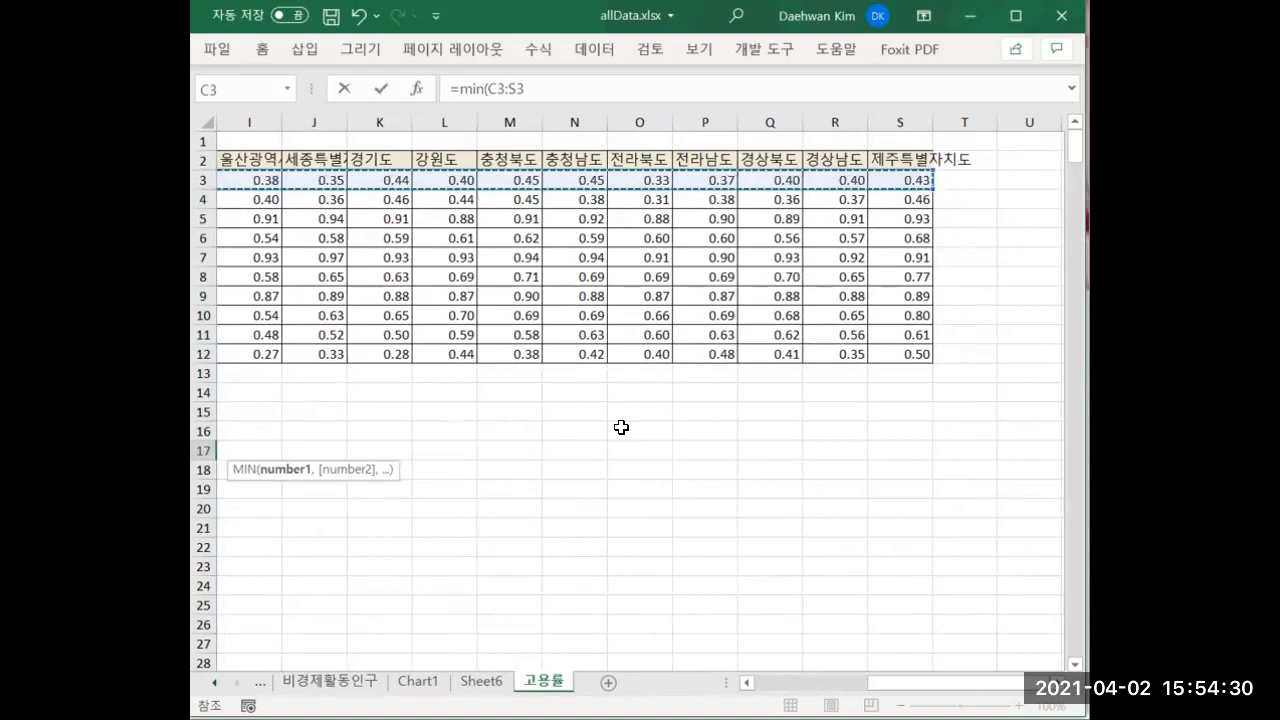
pyautogui.press('Return')
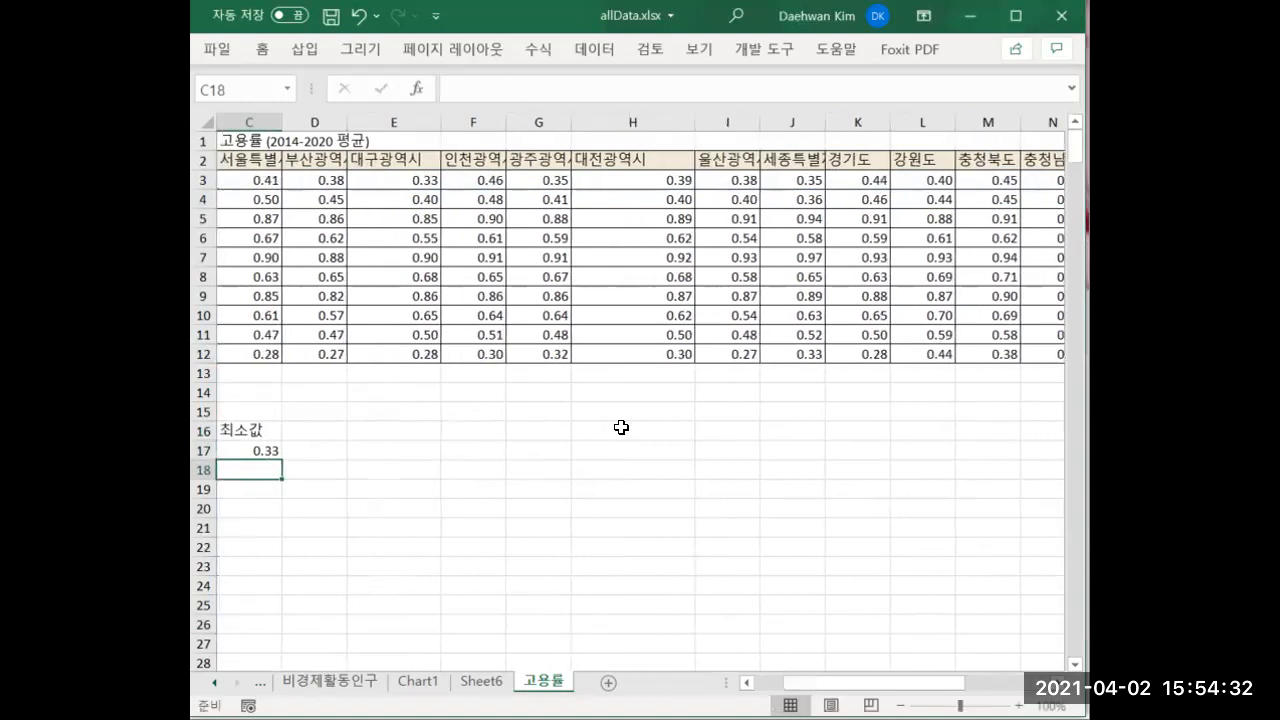
pyautogui.press('Home')
pyautogui.press('Up')
pyautogui.press('Right')
pyautogui.press('Right')
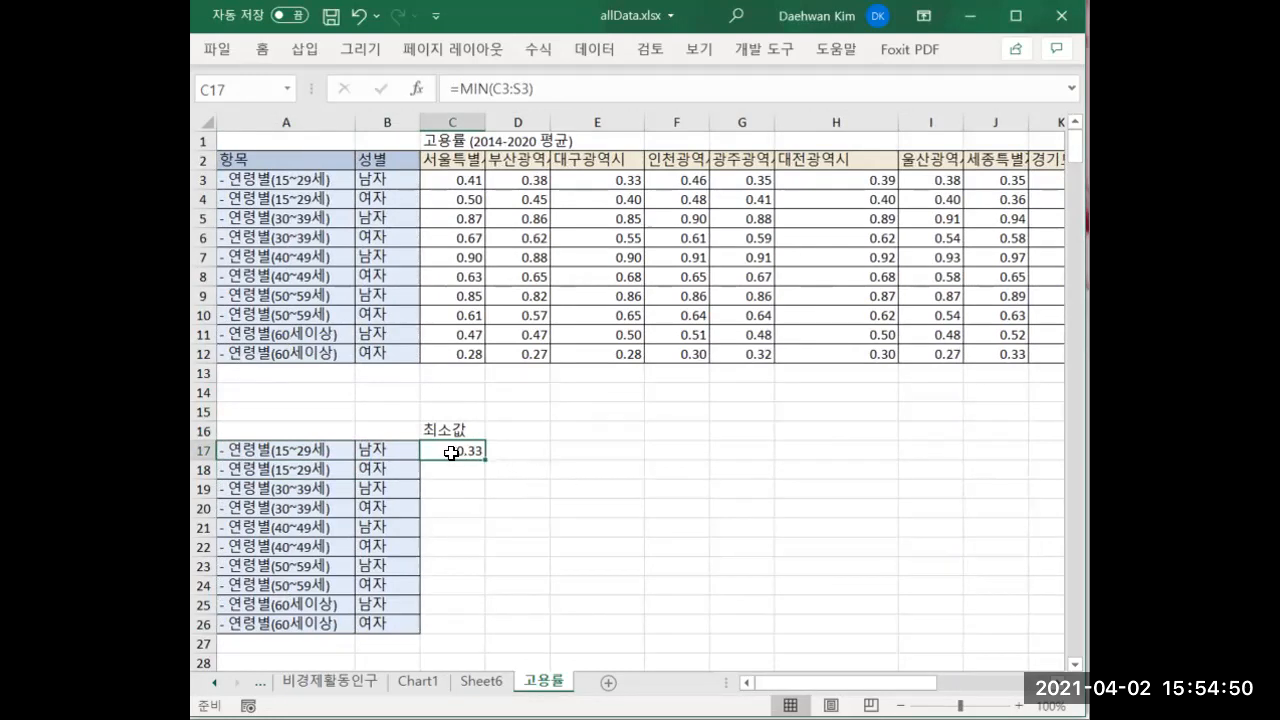
# Start the region label in D17 beside the minimum value with an opening parenthesis.
pyautogui.click(491, 434)
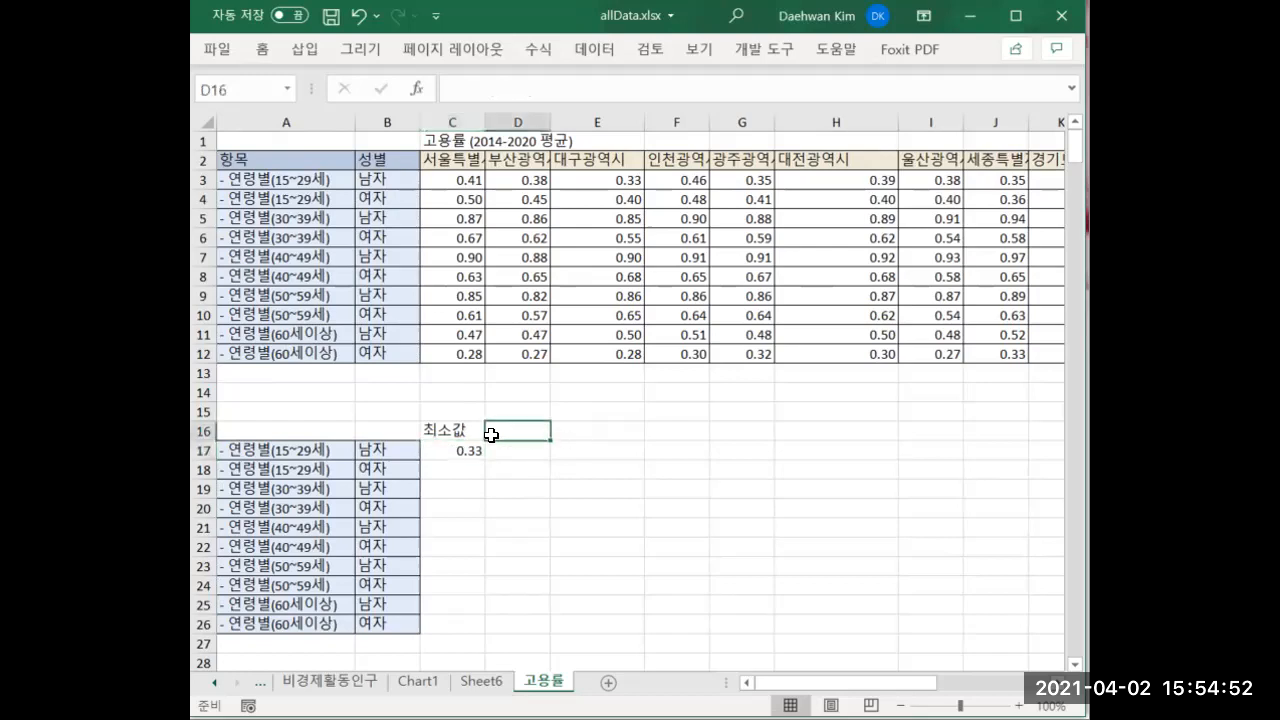
pyautogui.click(495, 452)
pyautogui.write('(')
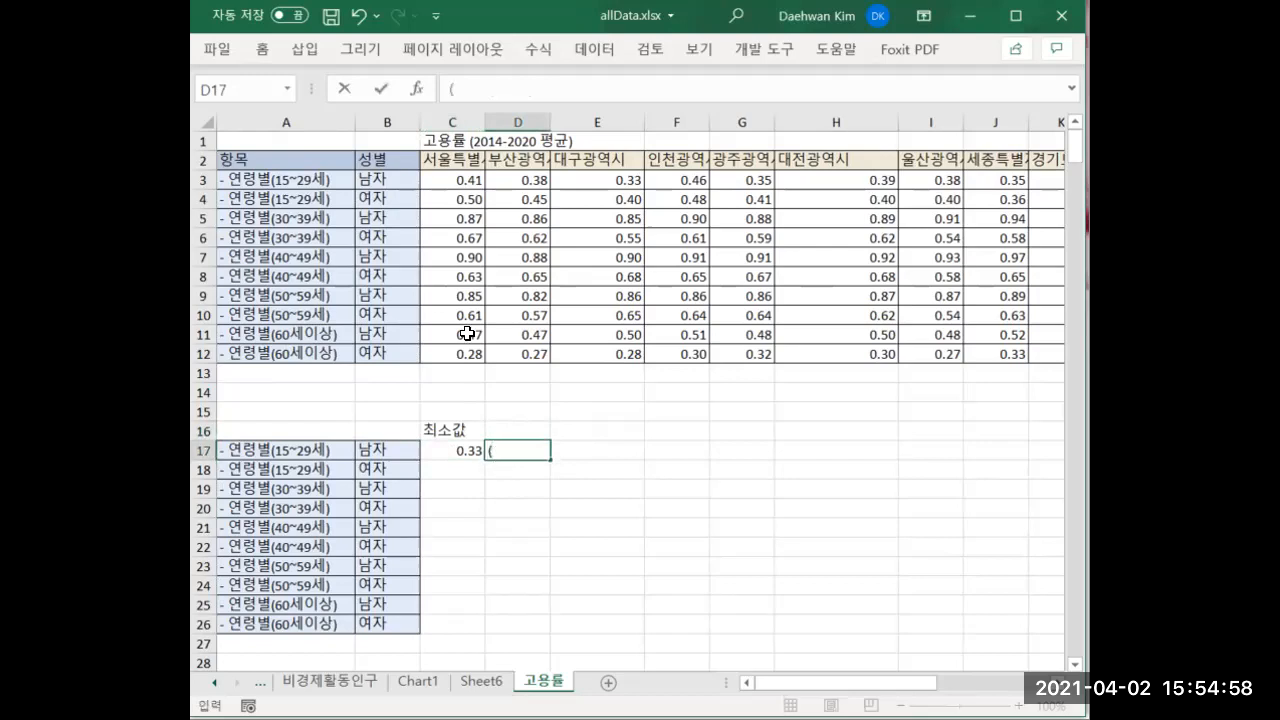
# Examine the full-precision values across row 3 from C3 to S3 to identify which region has the minimum rate.
pyautogui.click(439, 179)
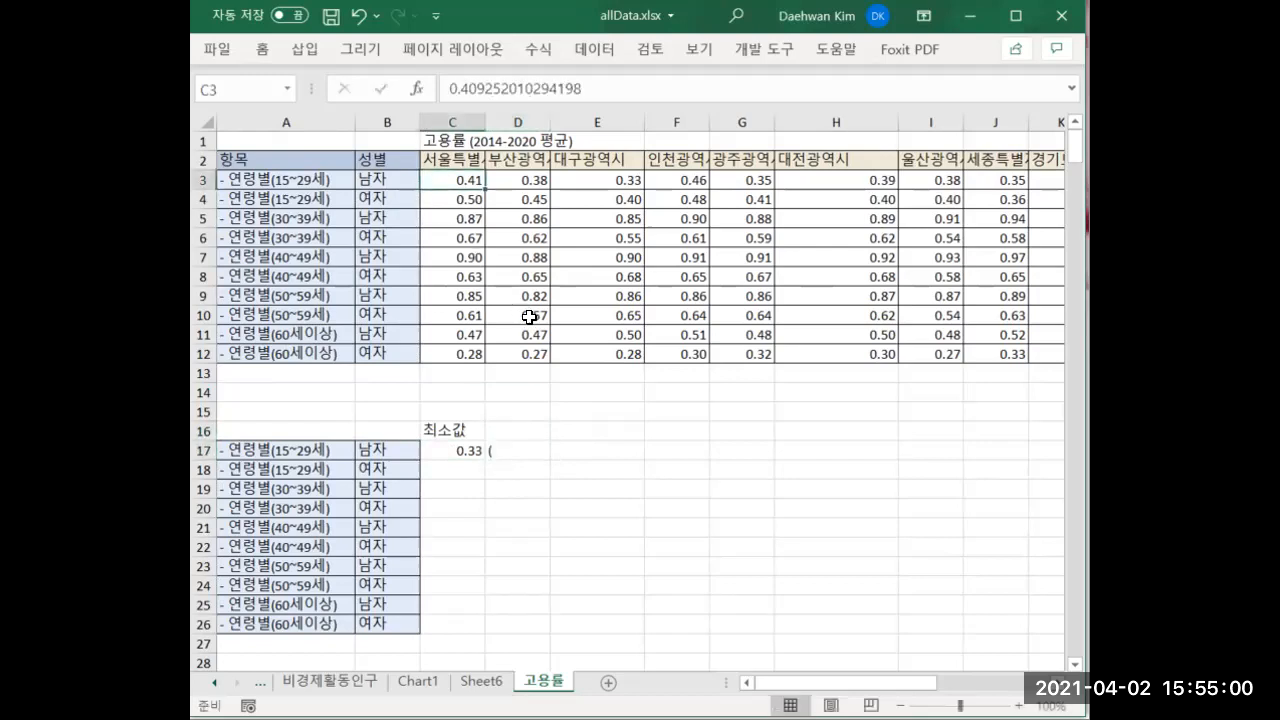
pyautogui.press('Right')
pyautogui.press('Right')
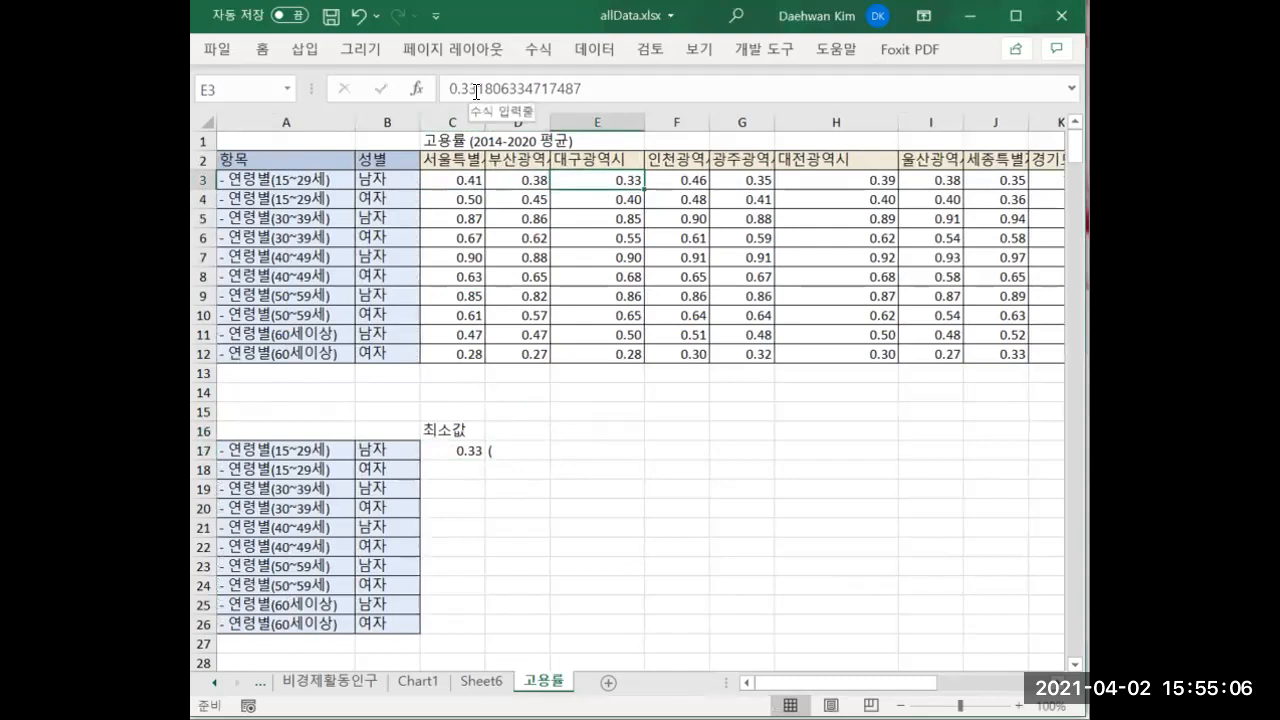
pyautogui.press('Right')
pyautogui.press('Right')
pyautogui.press('Right')
pyautogui.press('Right')
pyautogui.press('Right')
pyautogui.press('Right')
pyautogui.press('Right')
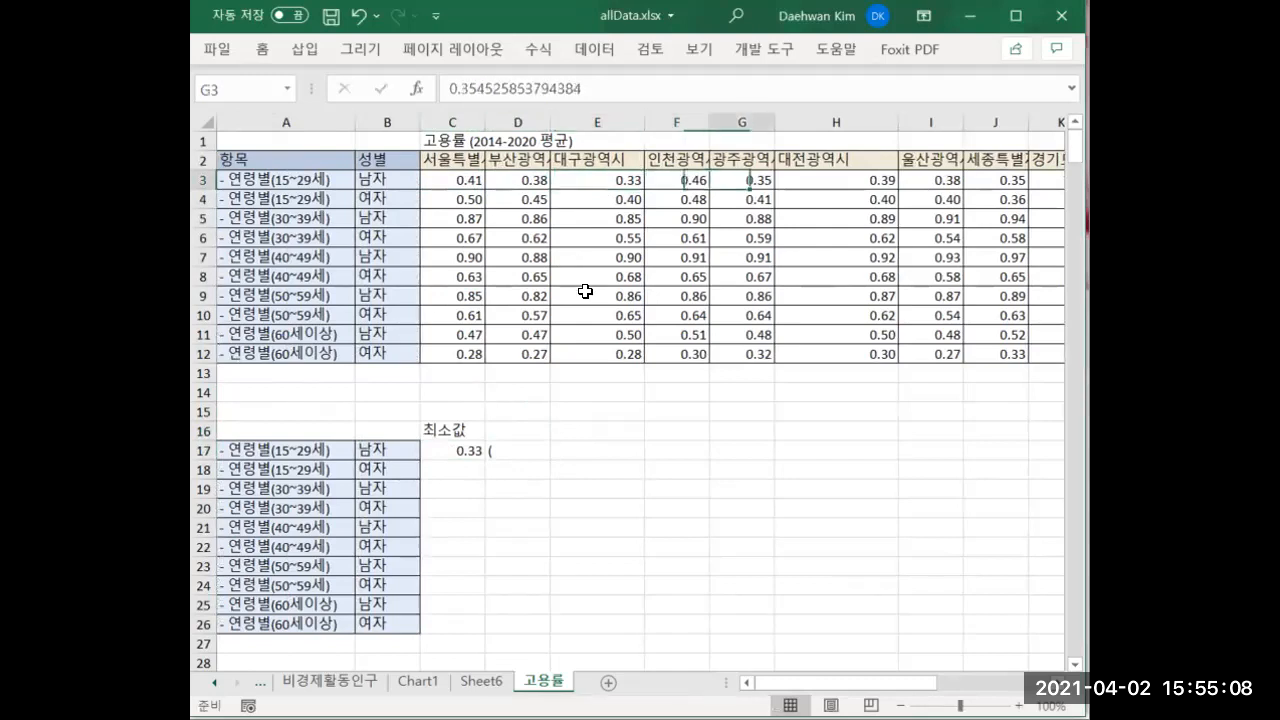
pyautogui.press('Right')
pyautogui.press('Right')
pyautogui.press('Right')
pyautogui.press('Right')
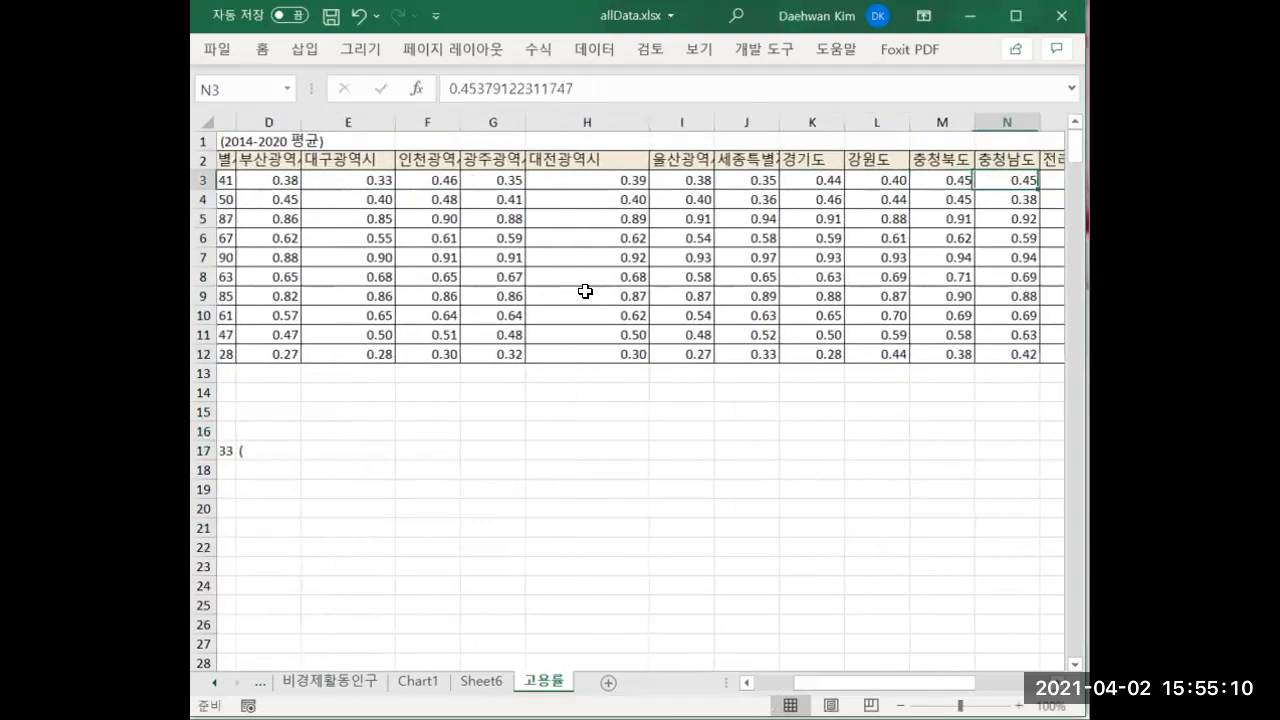
pyautogui.press('Left')
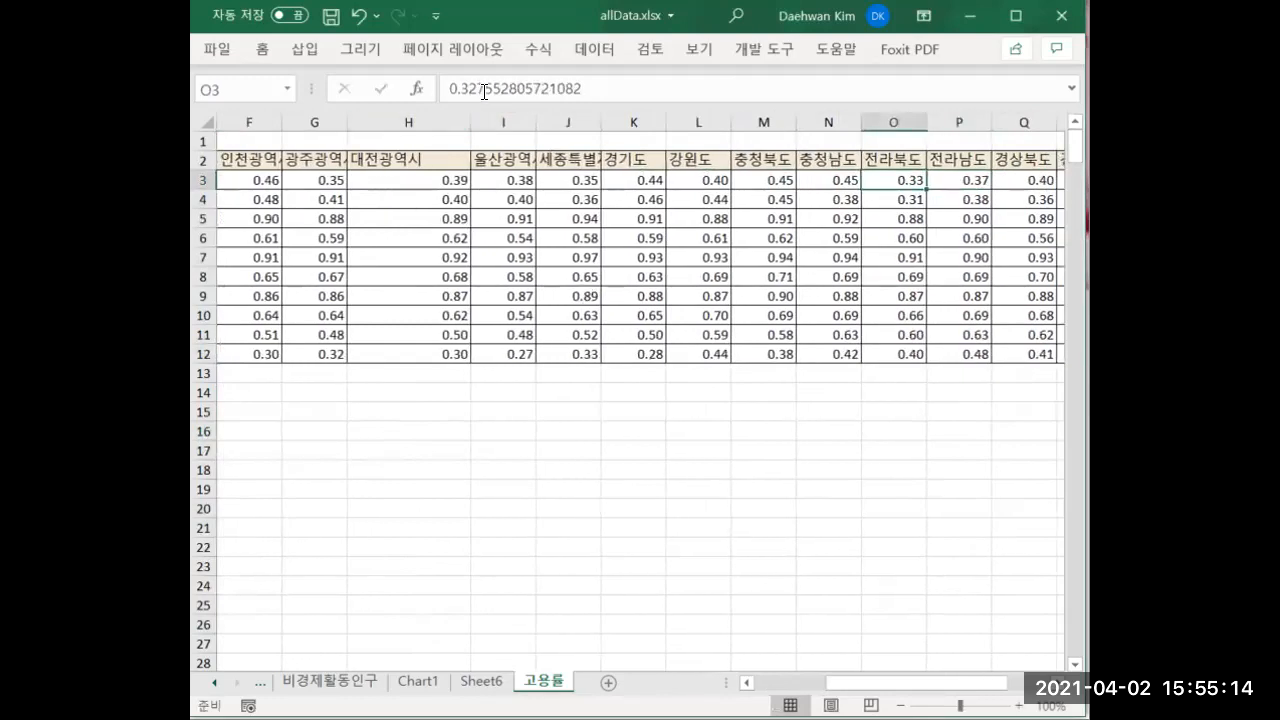
pyautogui.press('Right')
pyautogui.press('Right')
pyautogui.press('Right')
pyautogui.press('Right')
pyautogui.press('Right')
pyautogui.press('Right')
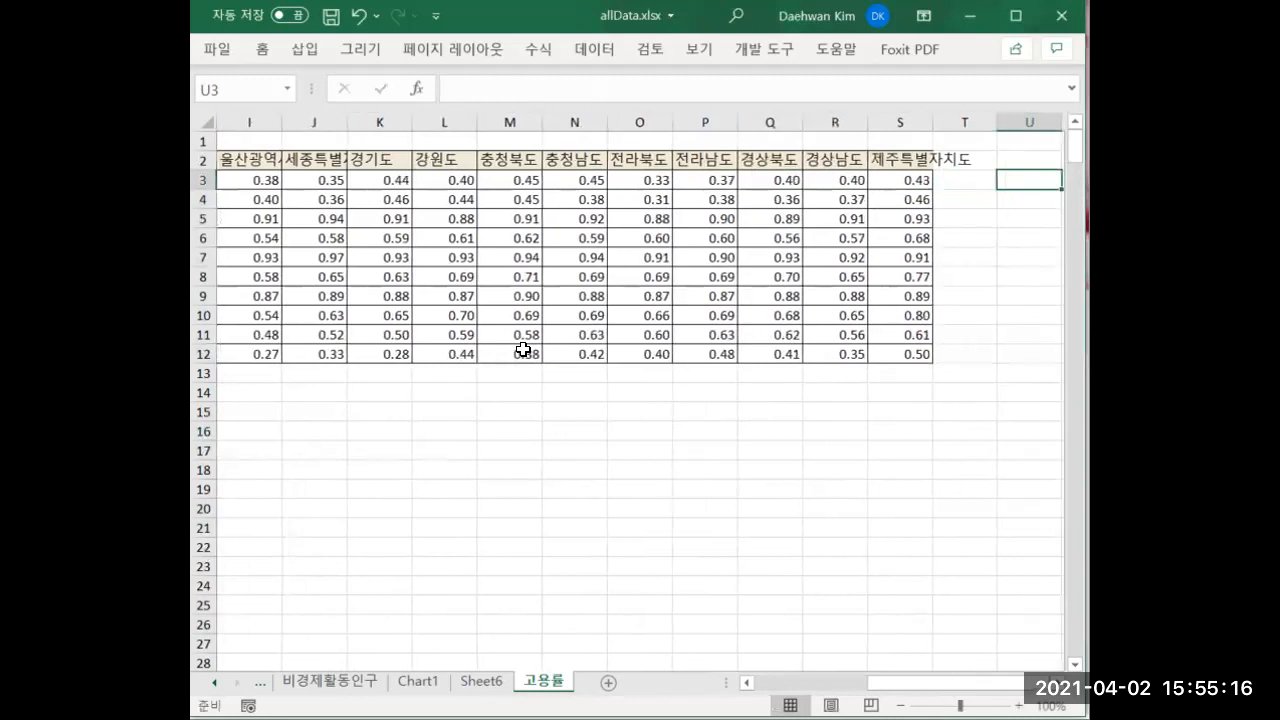
pyautogui.press('Left')
pyautogui.press('Left')
pyautogui.press('Left')
pyautogui.press('Left')
pyautogui.press('Left')
pyautogui.press('Left')
pyautogui.press('Left')
pyautogui.press('Left')
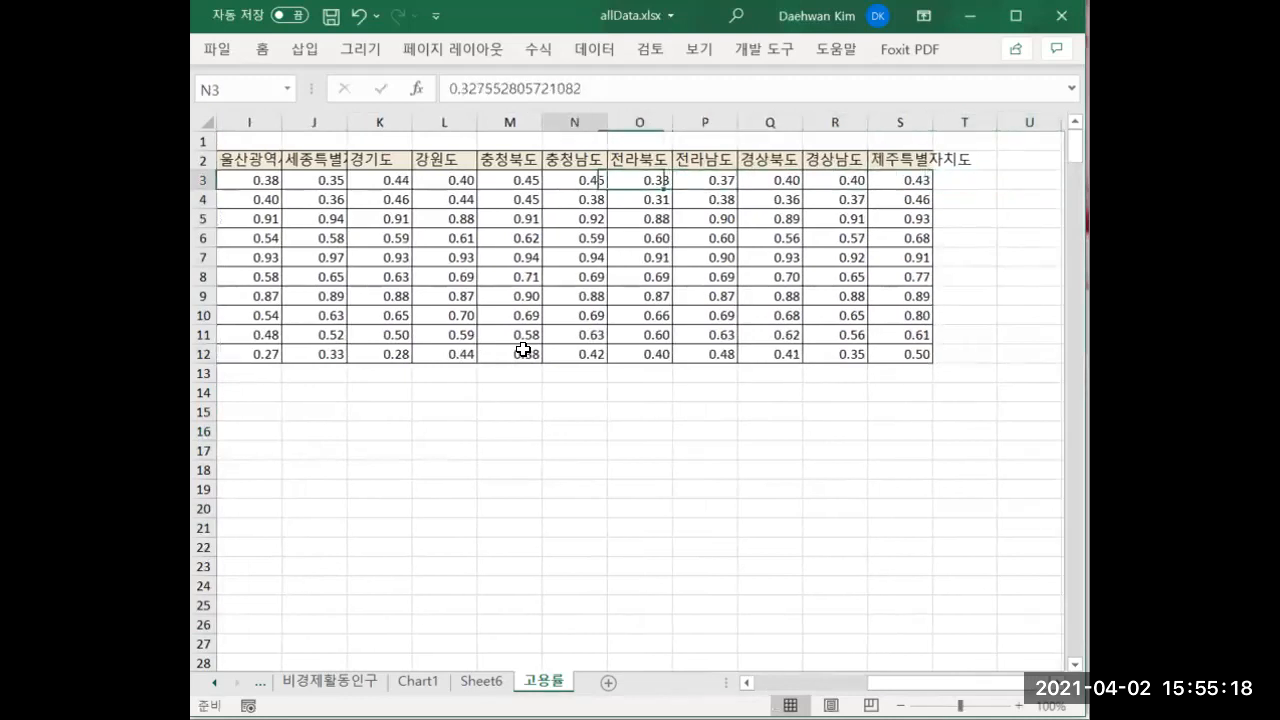
pyautogui.press('Home')
# Complete the label in D17 as (전라북도) and widen column D to fit it.
pyautogui.click(511, 449)
pyautogui.write('(')
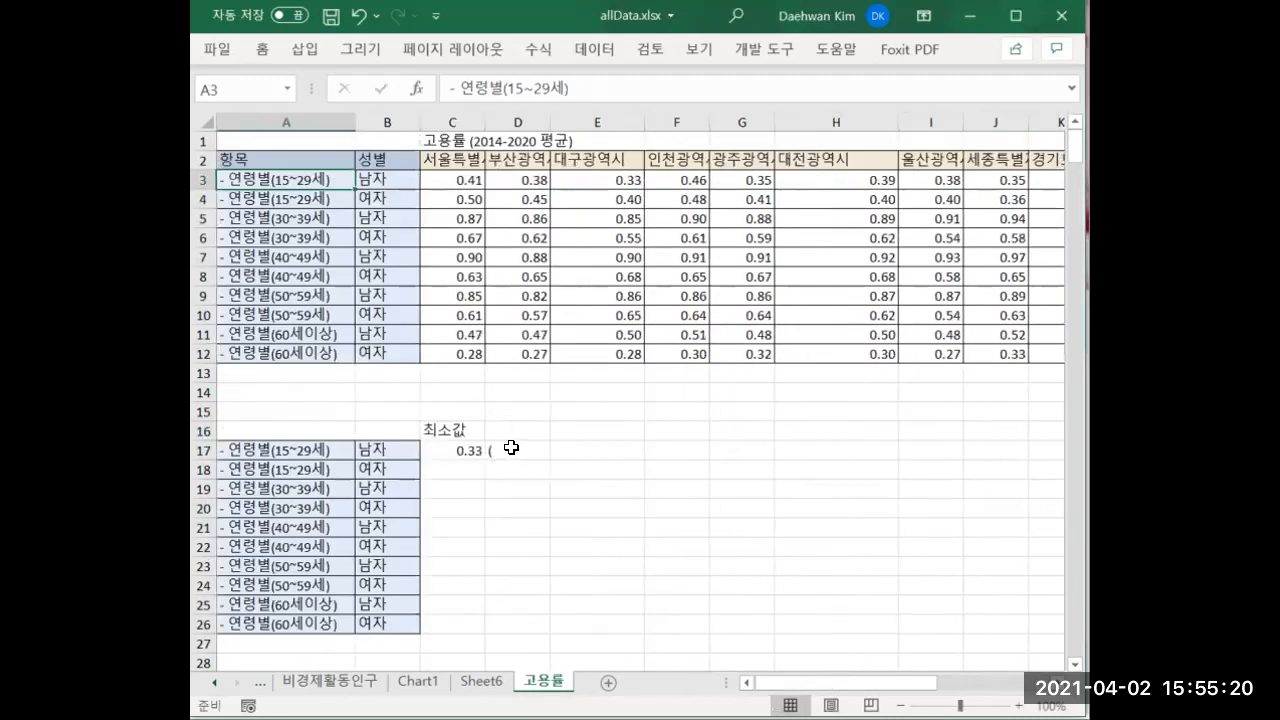
pyautogui.click(502, 91)
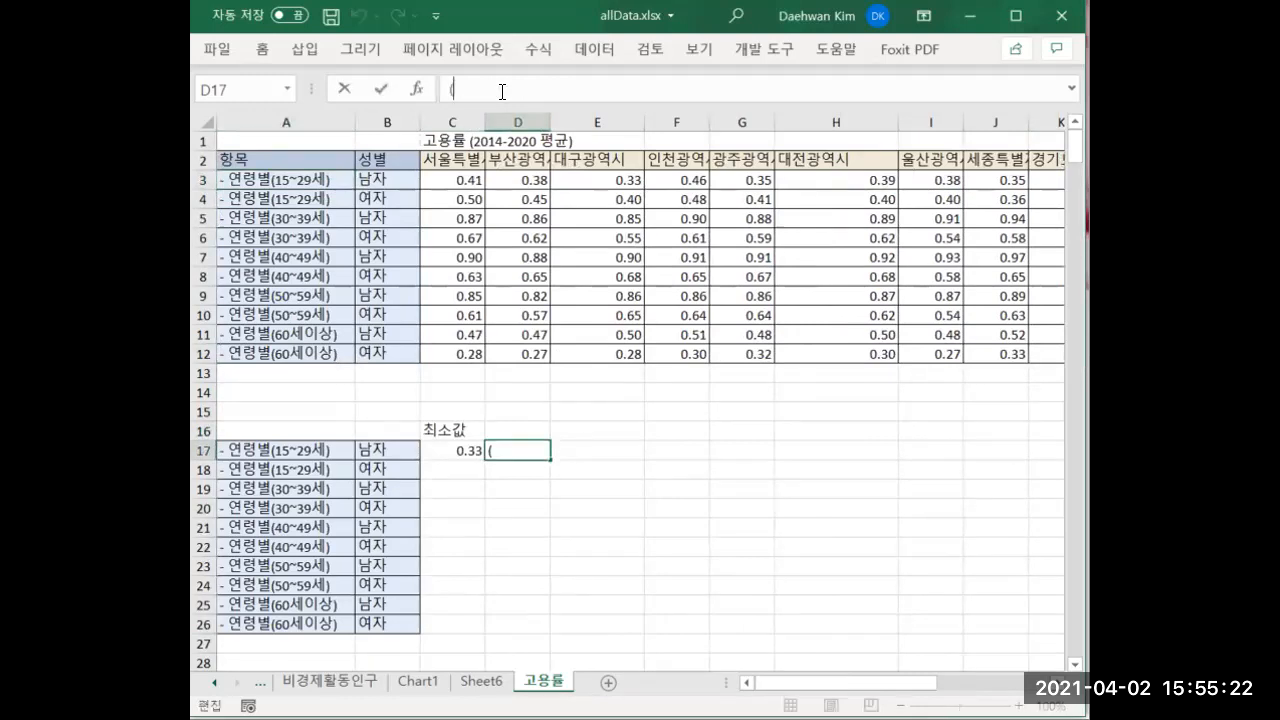
pyautogui.write('WJSW')
pyautogui.press('BackSpace')
pyautogui.press('BackSpace')
pyautogui.press('BackSpace')
pyautogui.press('BackSpace')
pyautogui.write('저ㄴ라북도)')
pyautogui.press('Return')
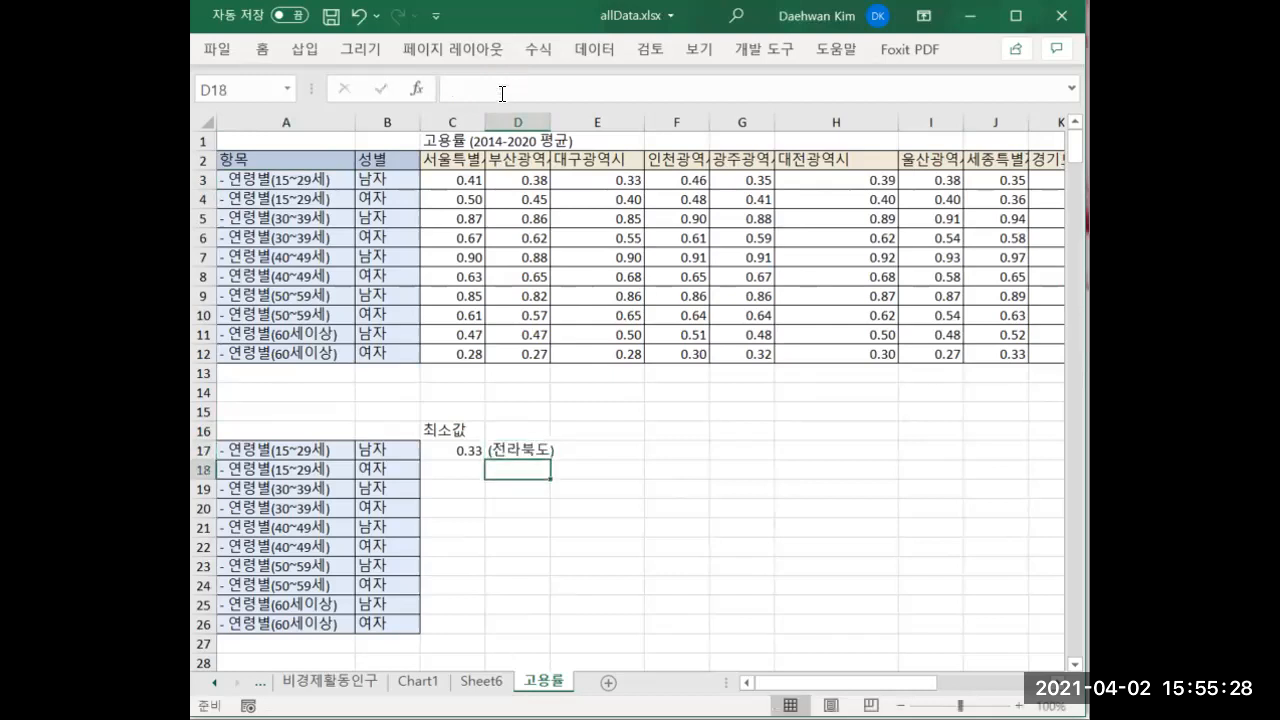
pyautogui.moveTo(550, 121); pyautogui.dragTo(566, 124)
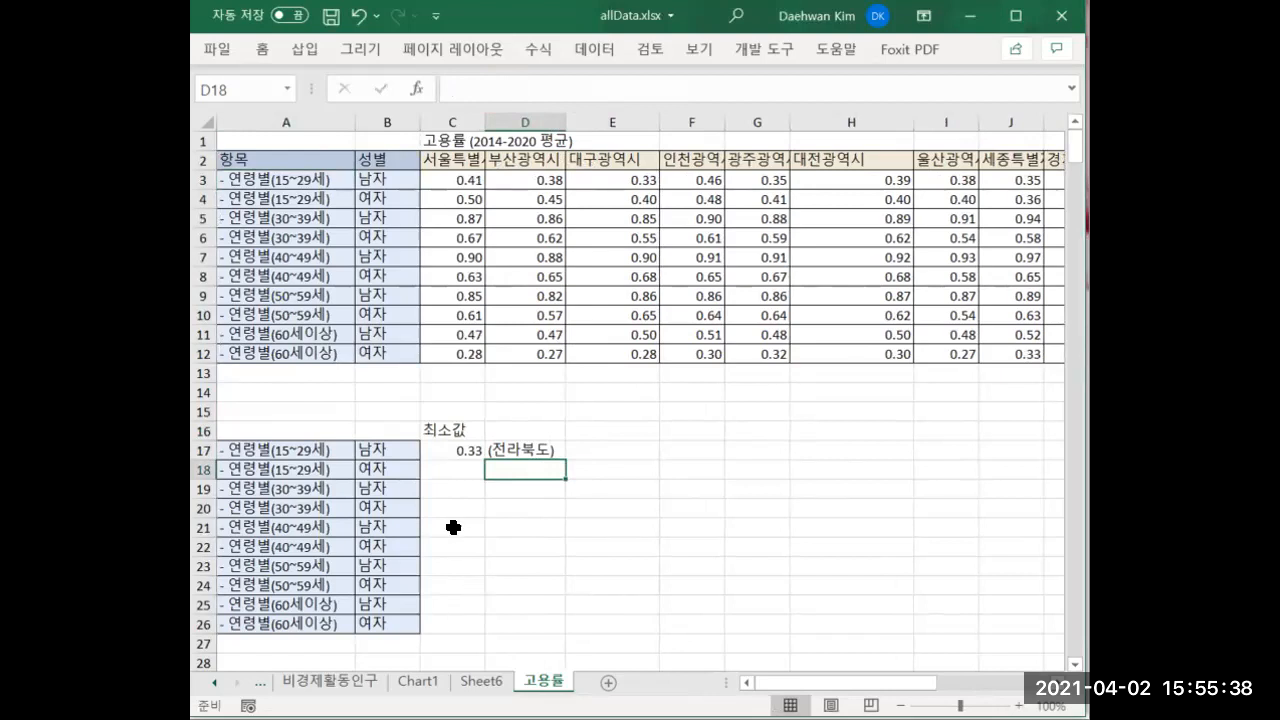
# Enter the heading 최대값 in cell G16.
pyautogui.click(464, 451)
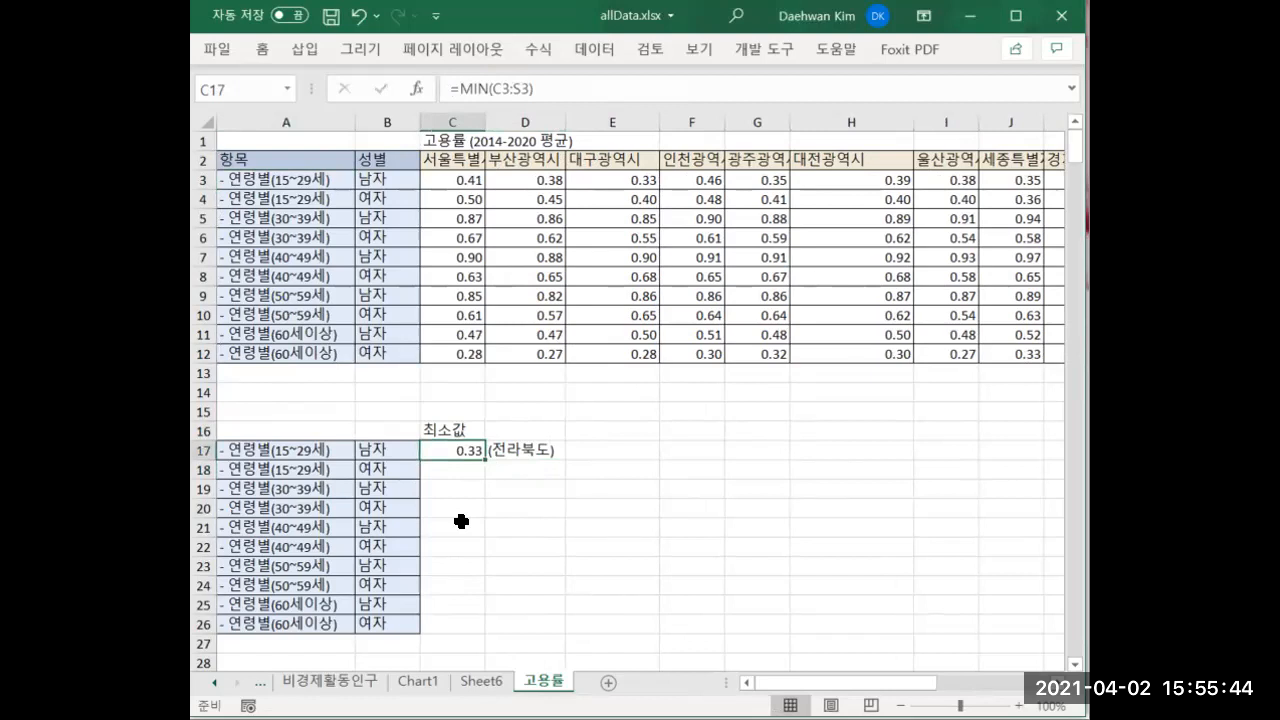
pyautogui.click(523, 448)
pyautogui.click(690, 429)
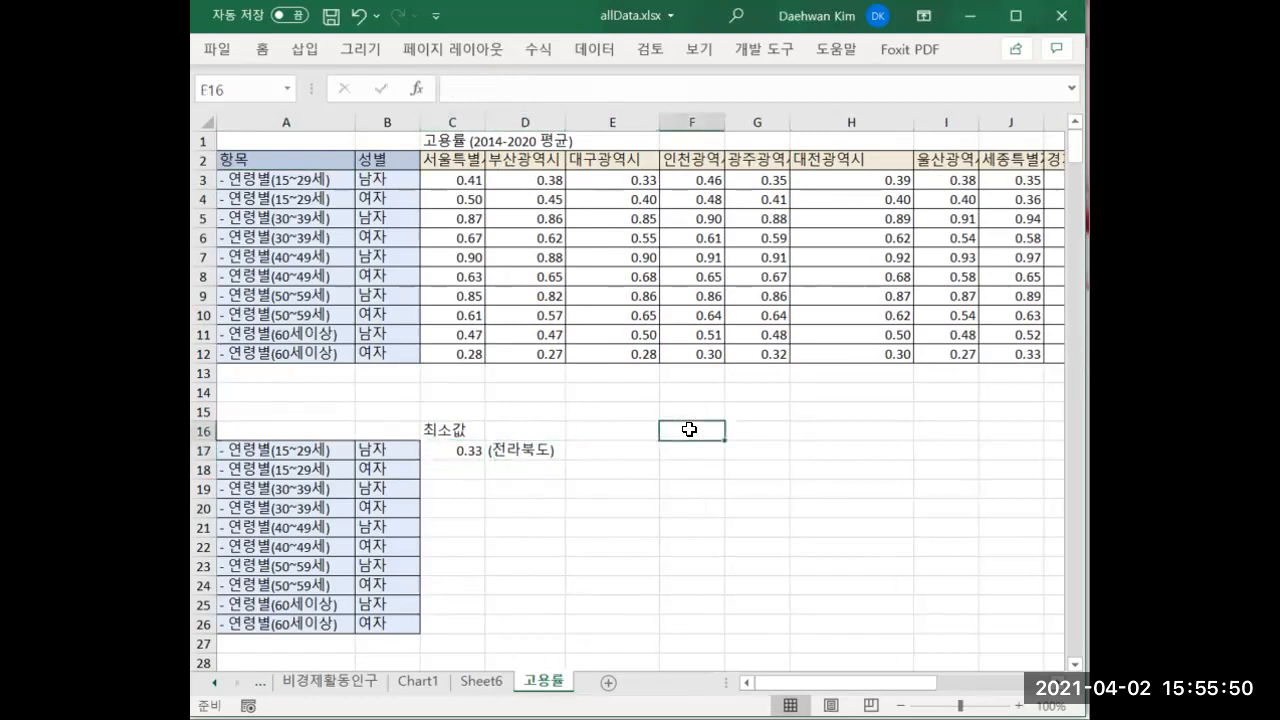
pyautogui.press('Right')
pyautogui.write('최대값')
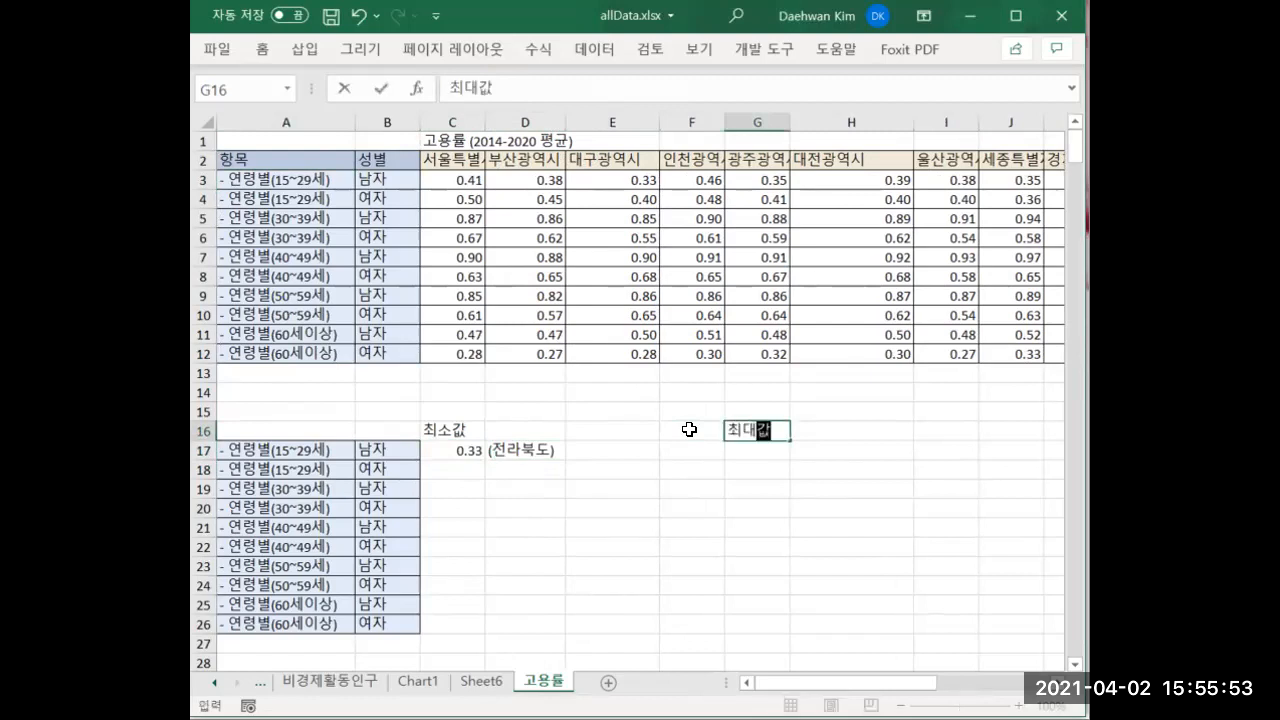
pyautogui.press('Return')
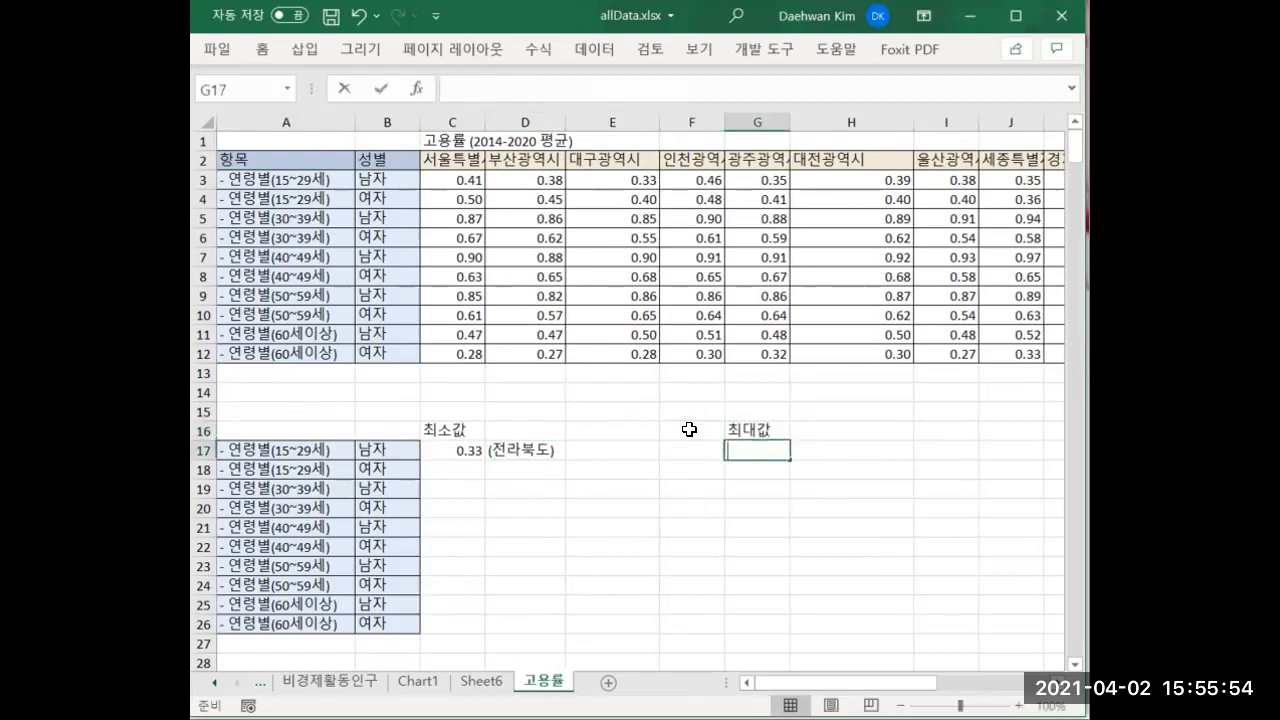
# Enter the formula =MAX(C3:S3) in G17 for the maximum employment rate of males aged 15–29.
pyautogui.write('=ㅡㅁ')
pyautogui.press('BackSpace')
pyautogui.press('BackSpace')
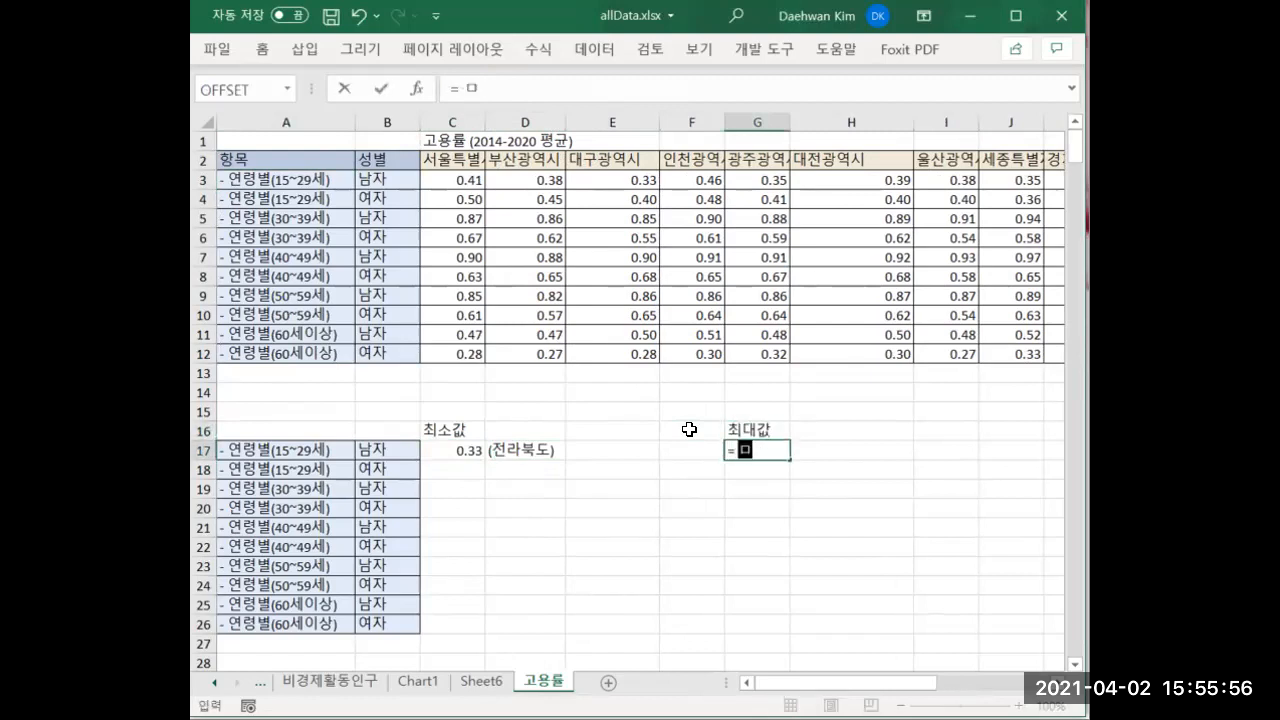
pyautogui.write('MAX(')
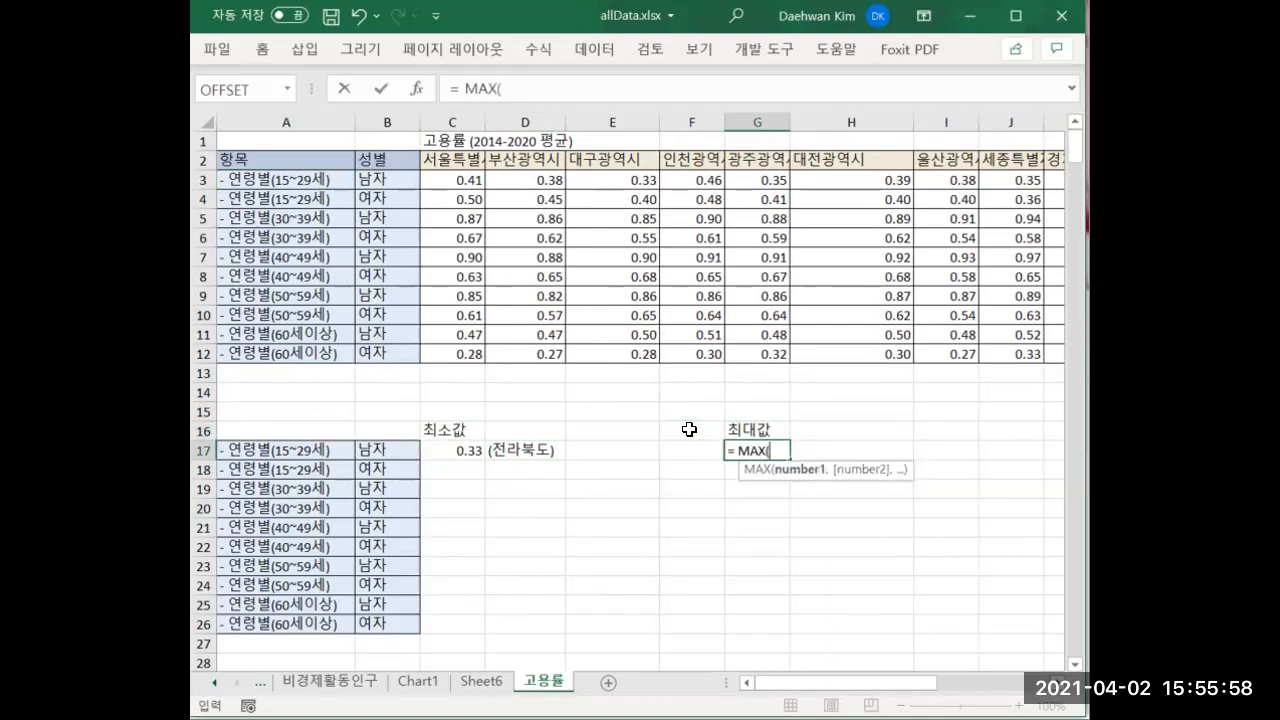
pyautogui.moveTo(464, 180); pyautogui.dragTo(926, 180)
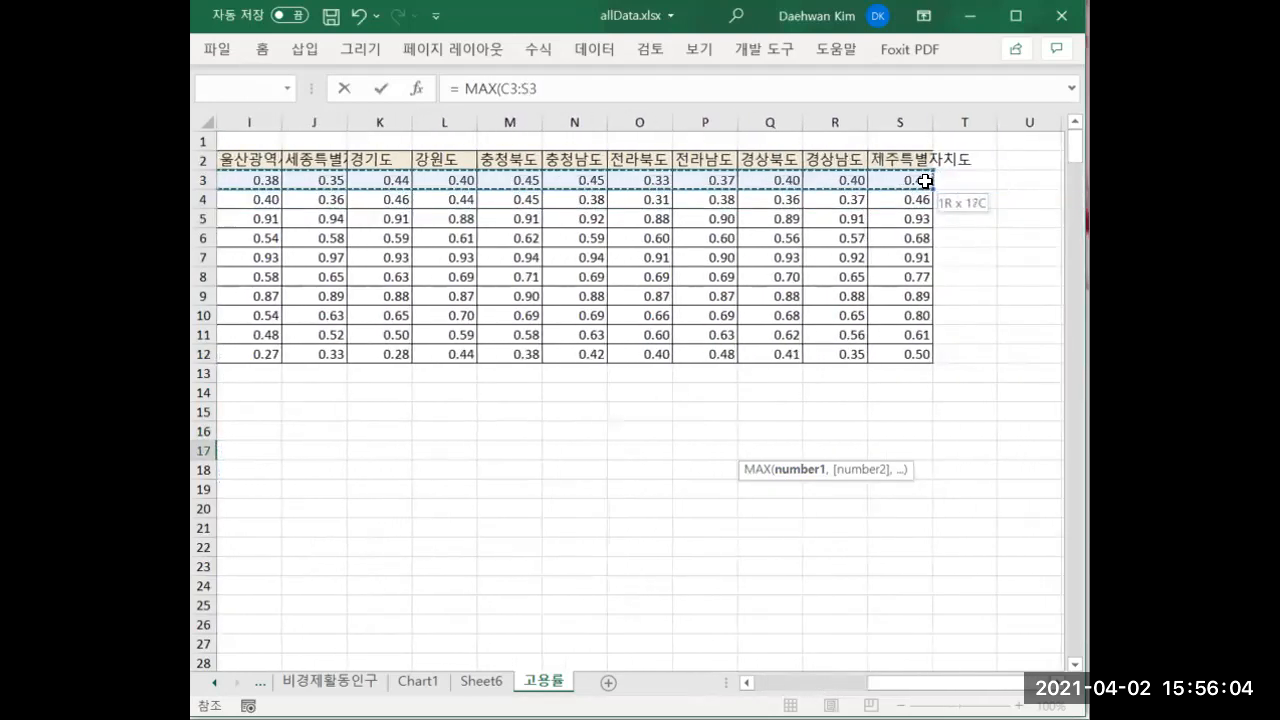
pyautogui.press('Return')
pyautogui.press('Left')
pyautogui.press('Left')
pyautogui.press('Left')
pyautogui.press('Left')
pyautogui.press('Left')
pyautogui.press('Left')
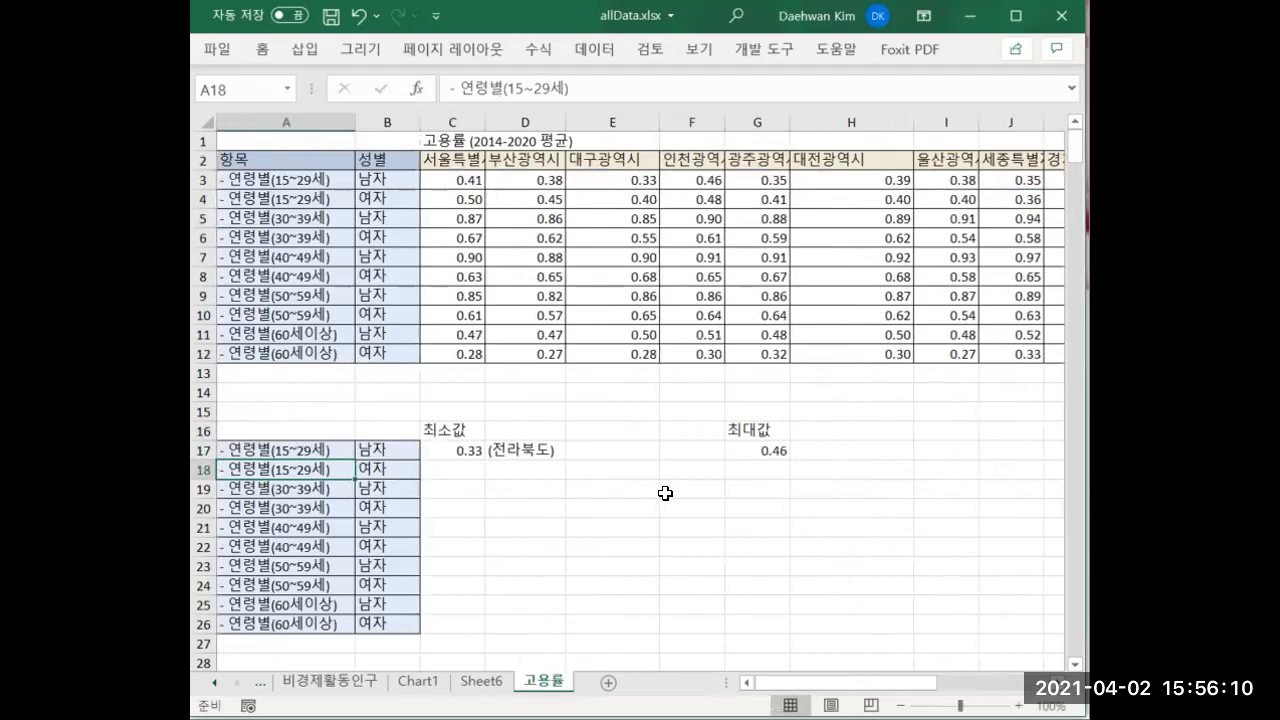
# Start a region label in H17 with an opening parenthesis and check row 3 for the region with the maximum rate.
pyautogui.click(749, 446)
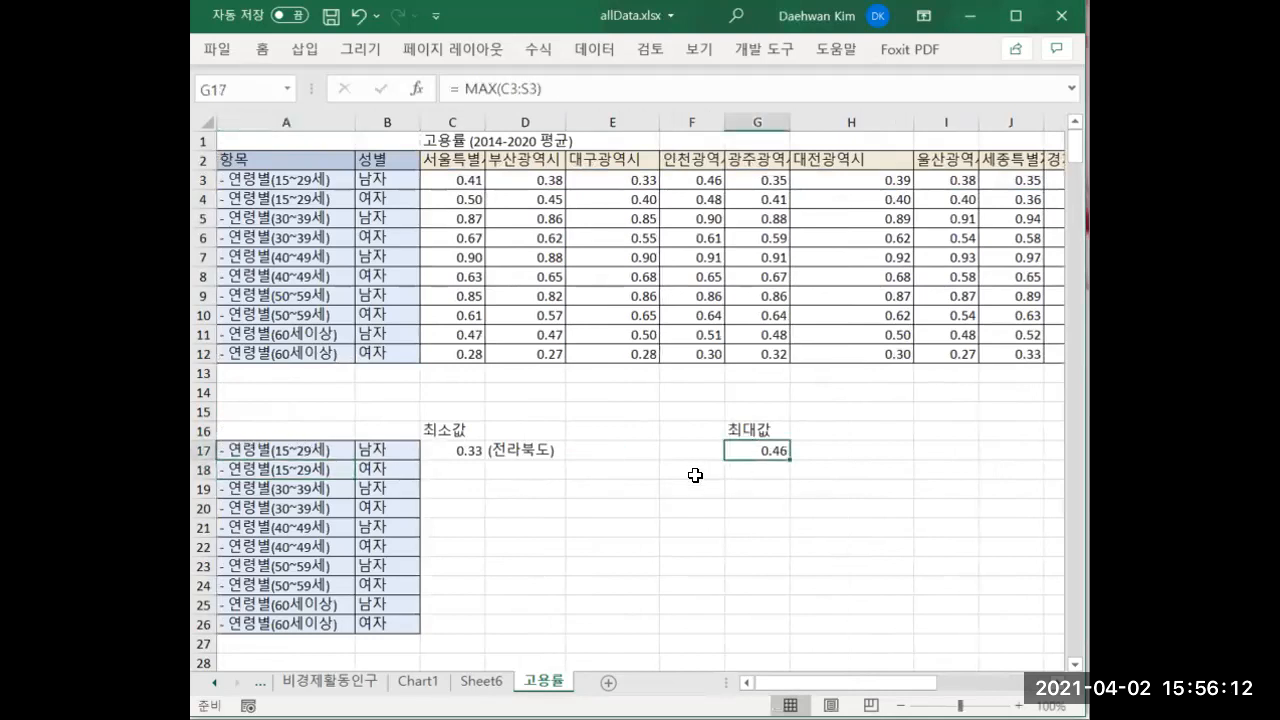
pyautogui.press('Right')
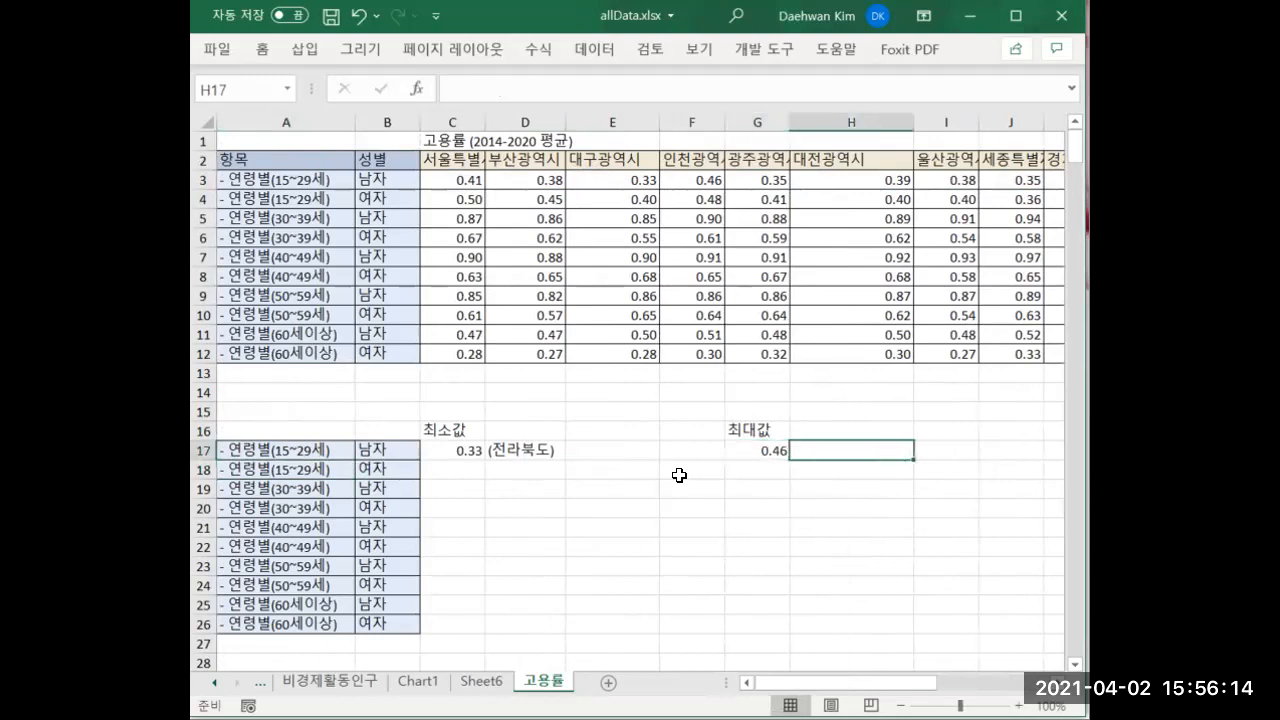
pyautogui.write('(')
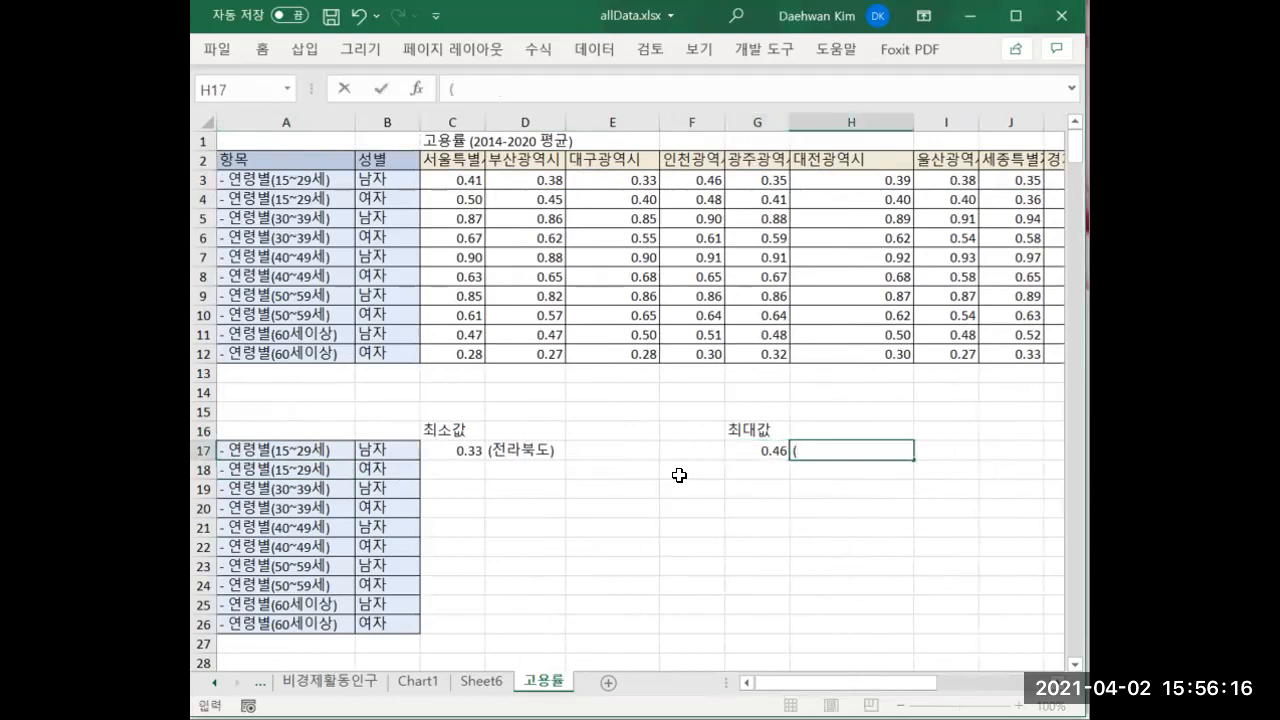
pyautogui.click(468, 185)
pyautogui.press('Right')
pyautogui.press('Right')
pyautogui.press('Right')
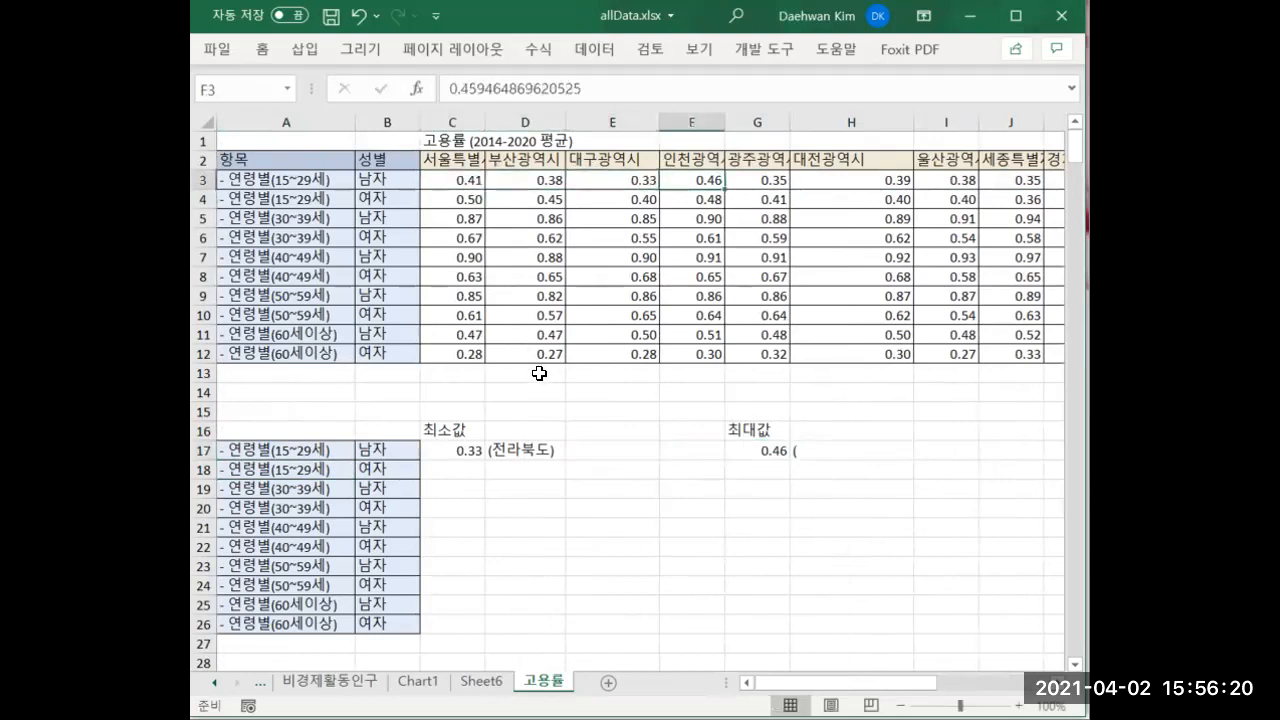
pyautogui.press('Down')
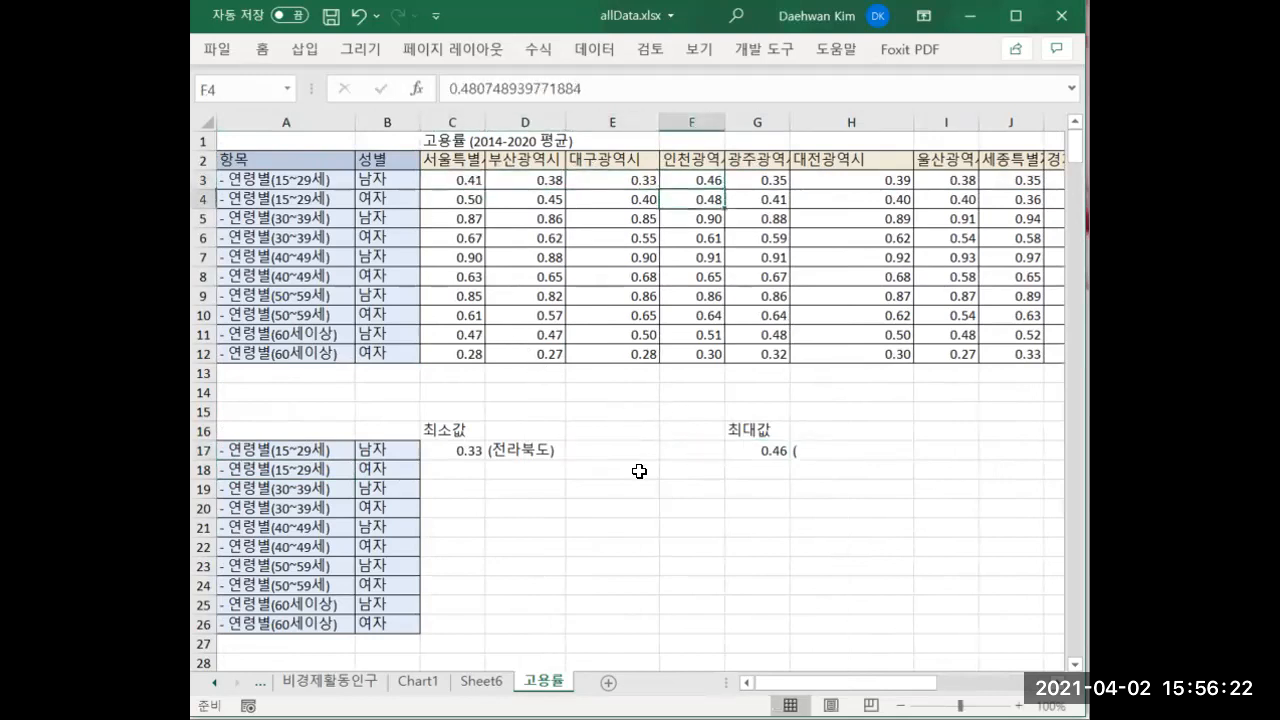
# Clear the manually entered region labels from H17 and D17.
pyautogui.click(831, 450)
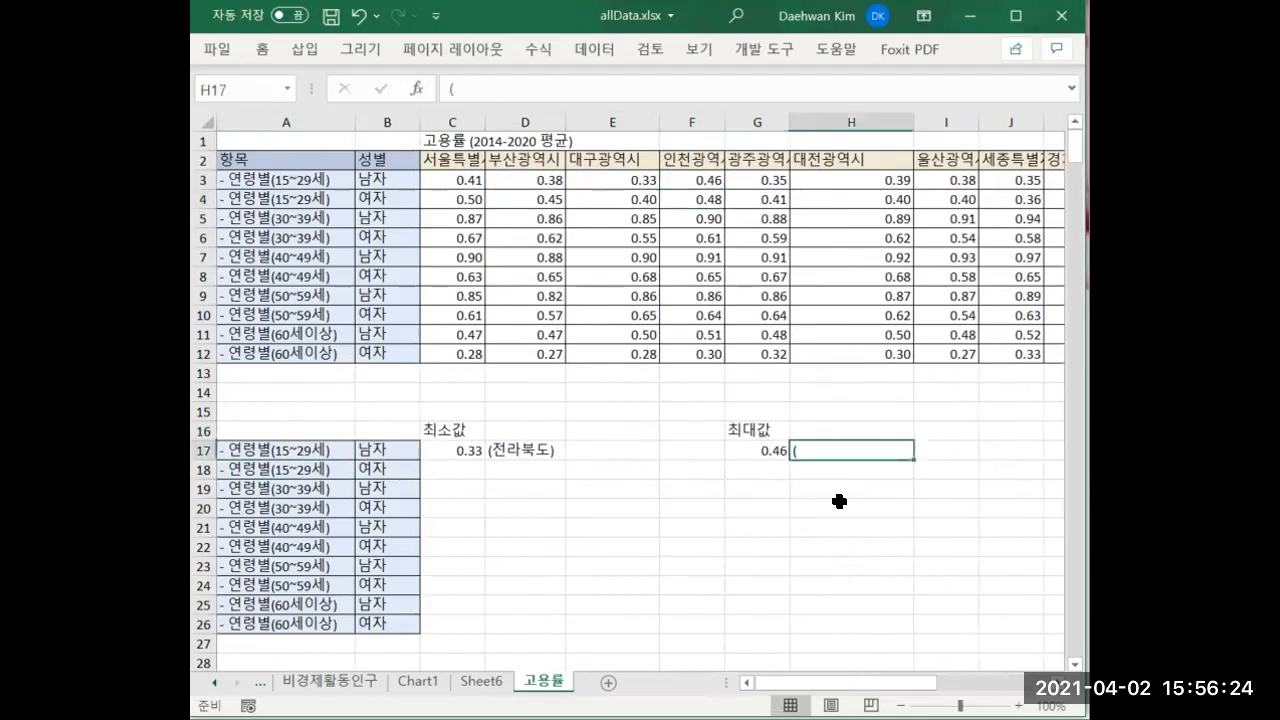
pyautogui.press('Delete')
pyautogui.click(526, 451)
pyautogui.press('Delete')
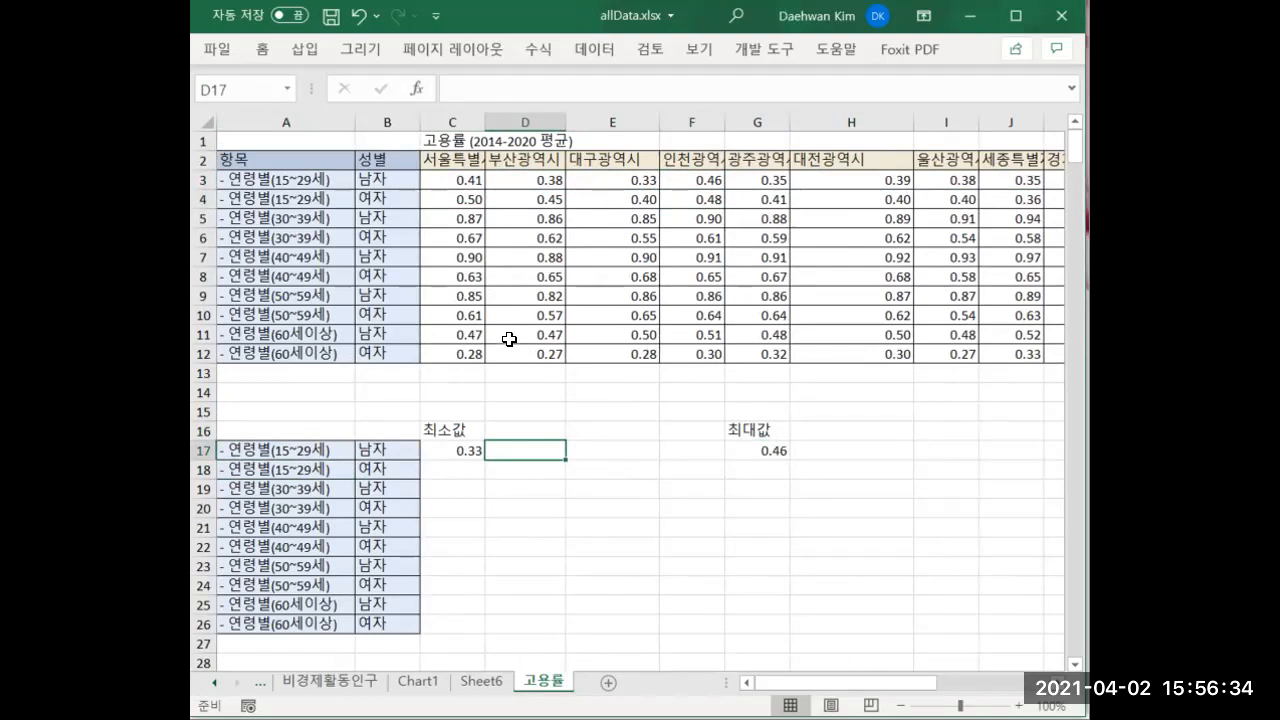
# Start inserting a function in D17 and browse the function categories, settling on 찾기/참조 영역.
pyautogui.click(418, 87)
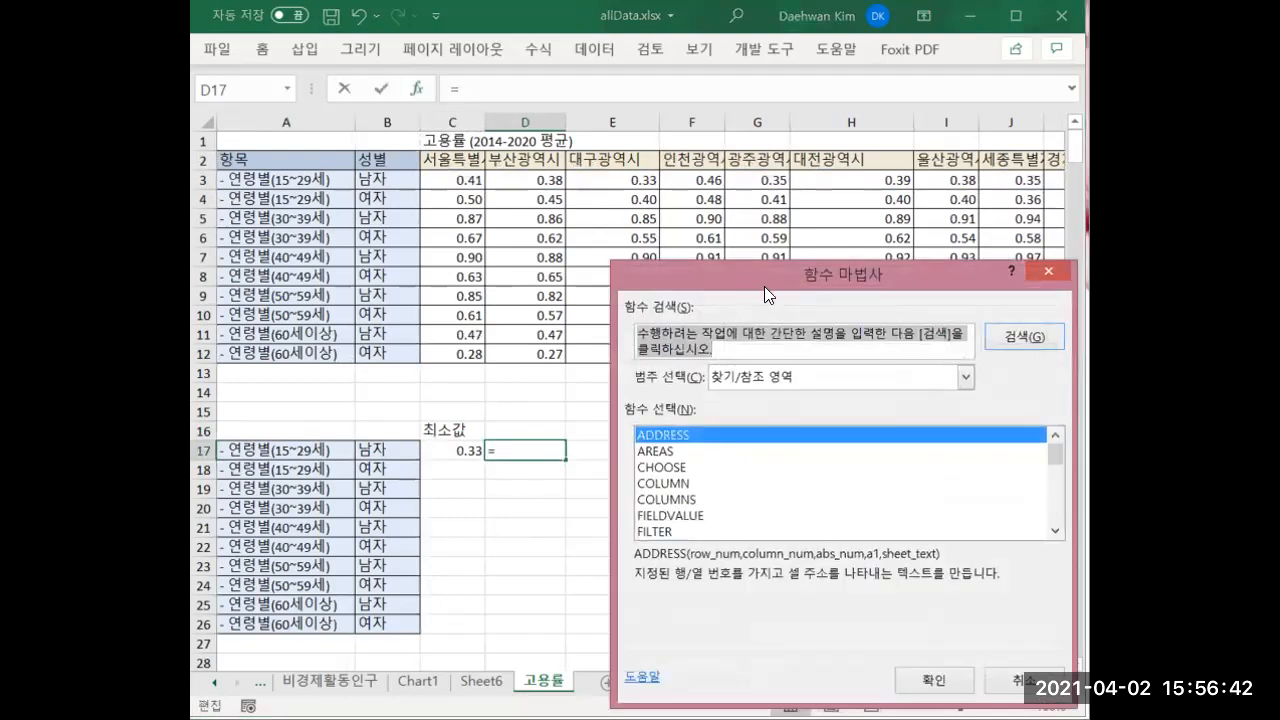
pyautogui.moveTo(748, 272); pyautogui.dragTo(566, 147)
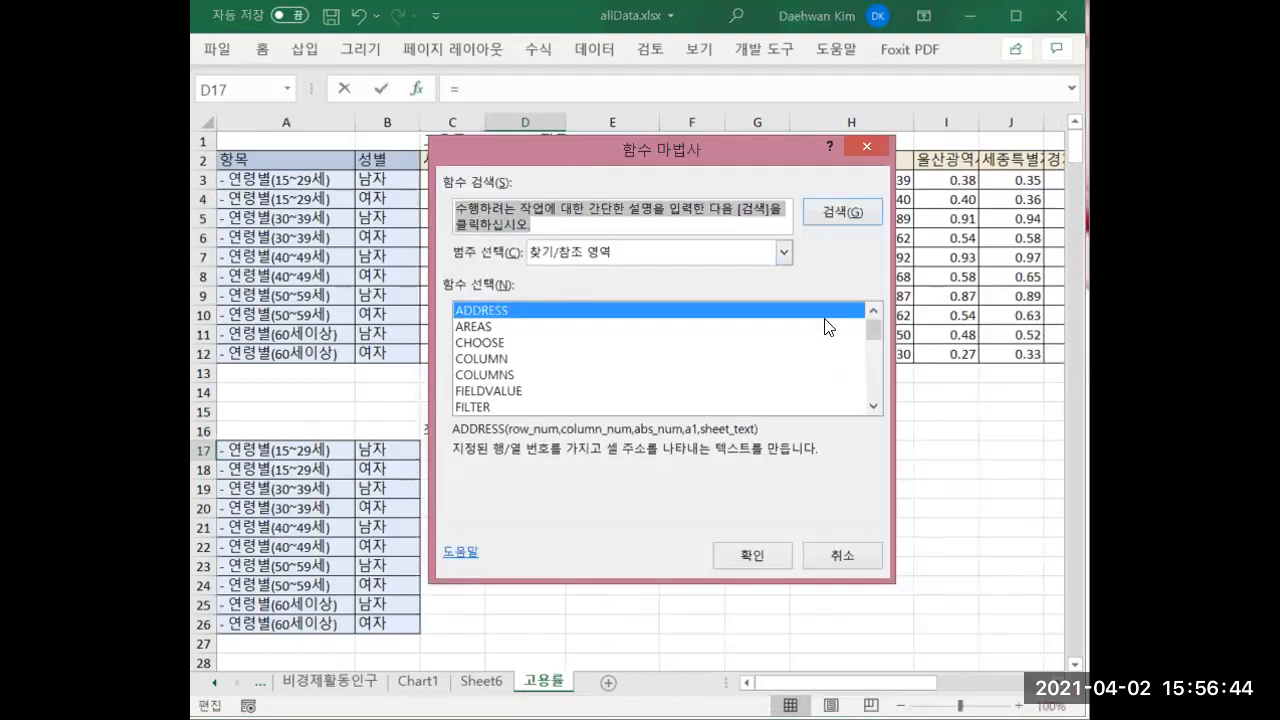
pyautogui.moveTo(870, 326)
pyautogui.mouseDown()
pyautogui.moveTo(870, 398)
pyautogui.moveTo(866, 312)
pyautogui.mouseUp()
pyautogui.click(783, 253)
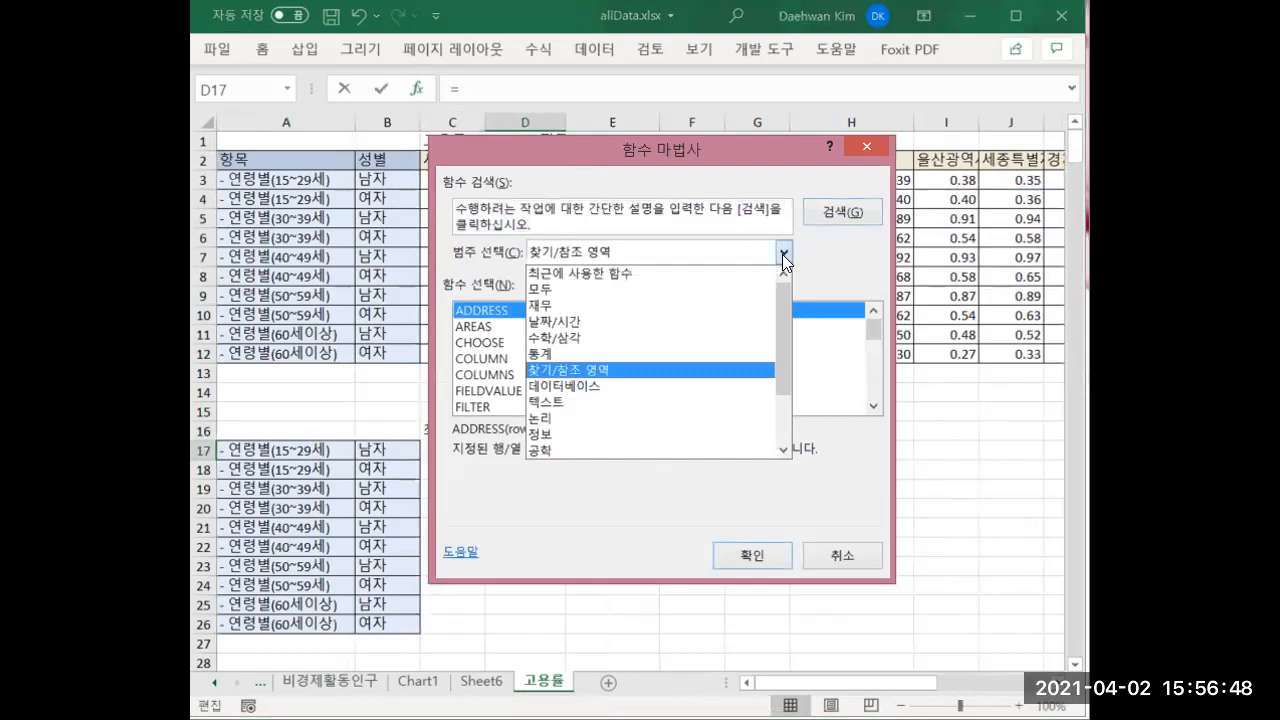
pyautogui.click(624, 272)
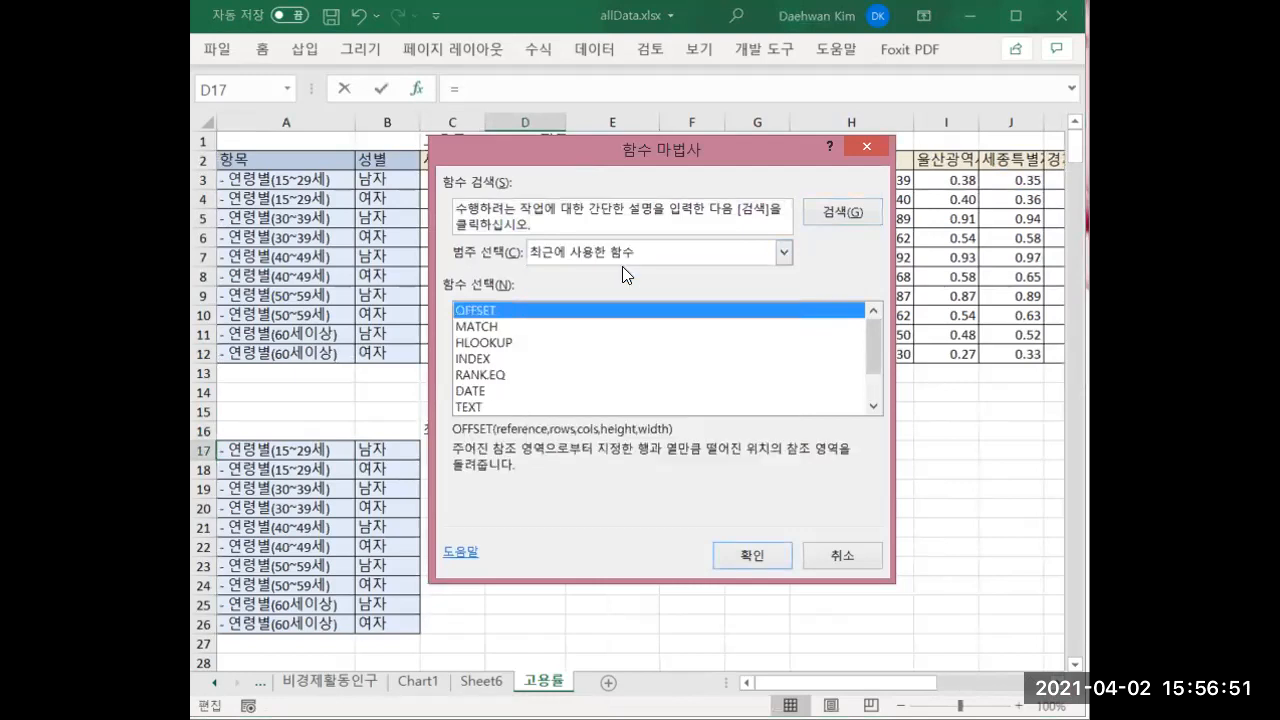
pyautogui.click(780, 252)
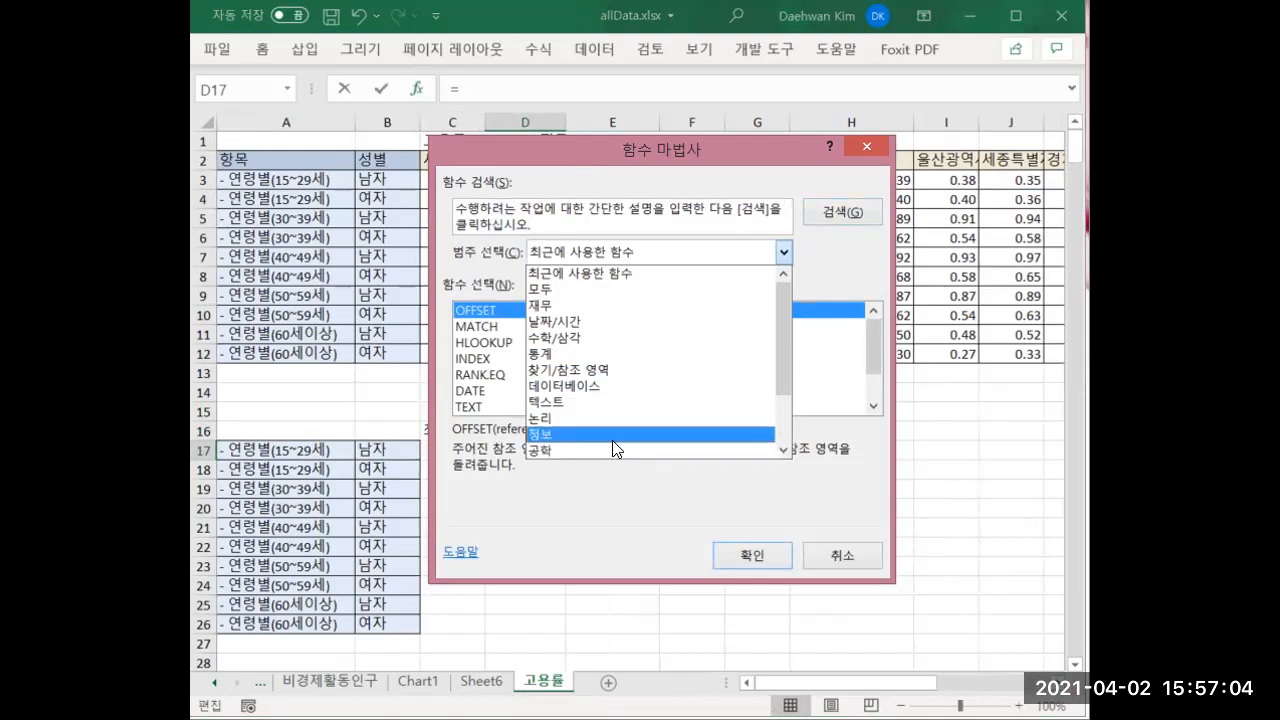
pyautogui.click(588, 368)
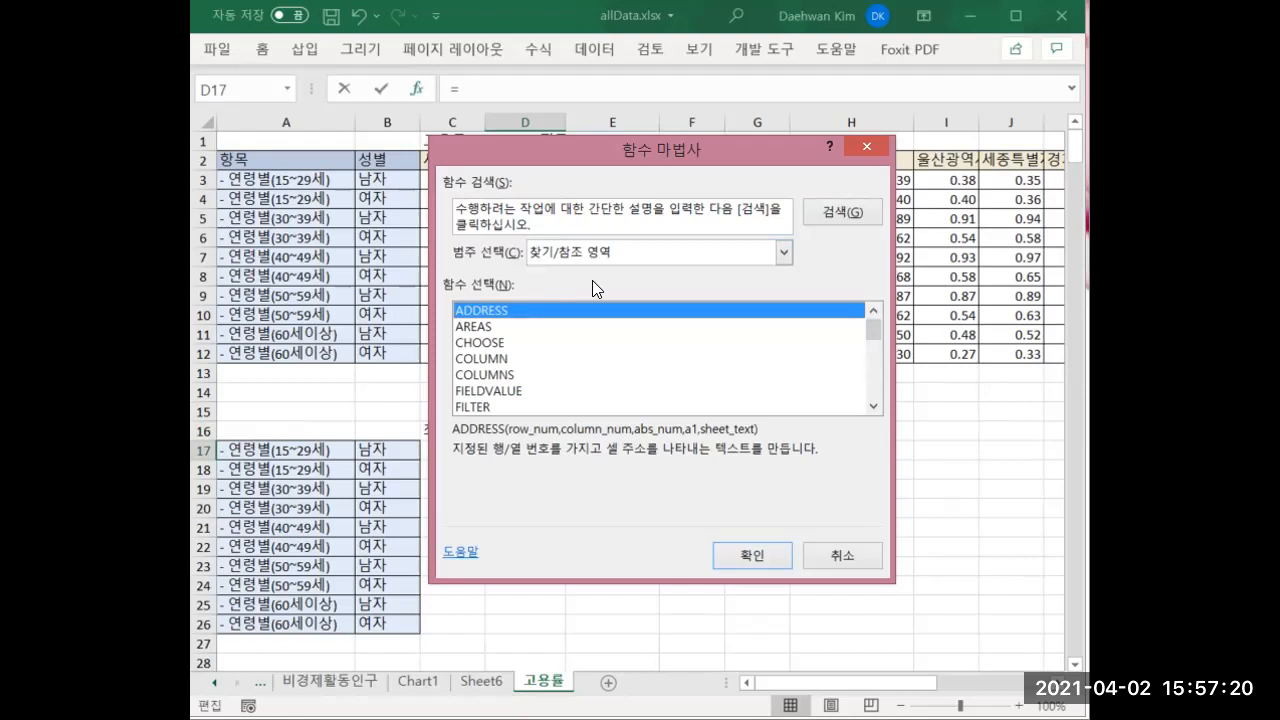
# Find HLOOKUP among the lookup and reference functions and open its arguments for D17.
pyautogui.click(870, 408)
pyautogui.click(870, 408)
pyautogui.click(870, 408)
pyautogui.click(870, 408)
pyautogui.click(870, 408)
pyautogui.click(870, 408)
pyautogui.click(872, 406)
pyautogui.click(872, 406)
pyautogui.click(872, 406)
pyautogui.click(872, 406)
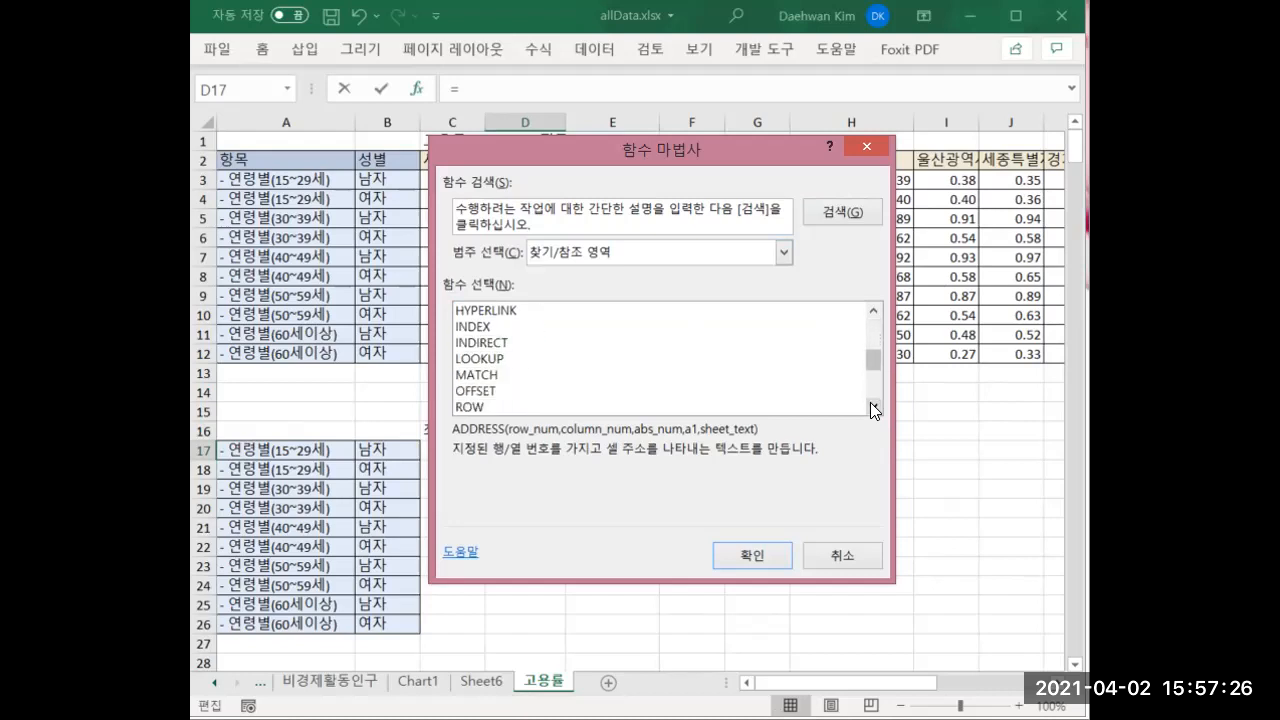
pyautogui.click(873, 310)
pyautogui.click(873, 310)
pyautogui.click(475, 330)
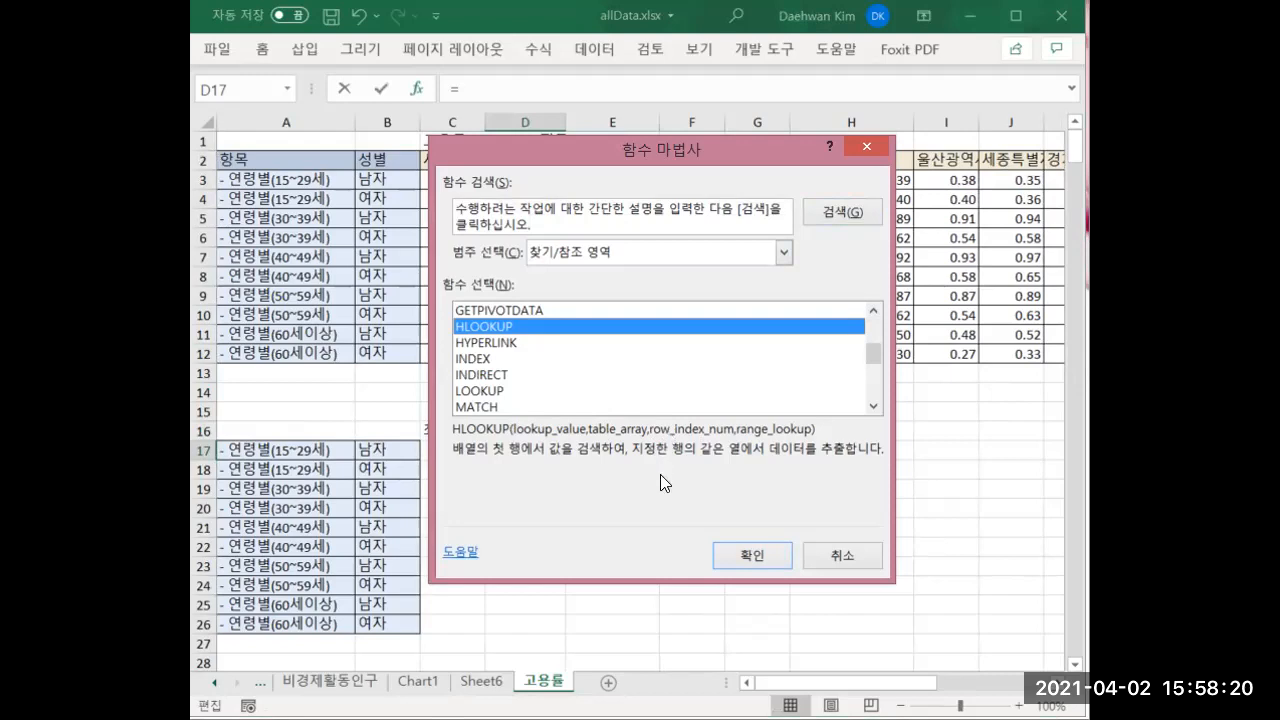
pyautogui.click(751, 556)
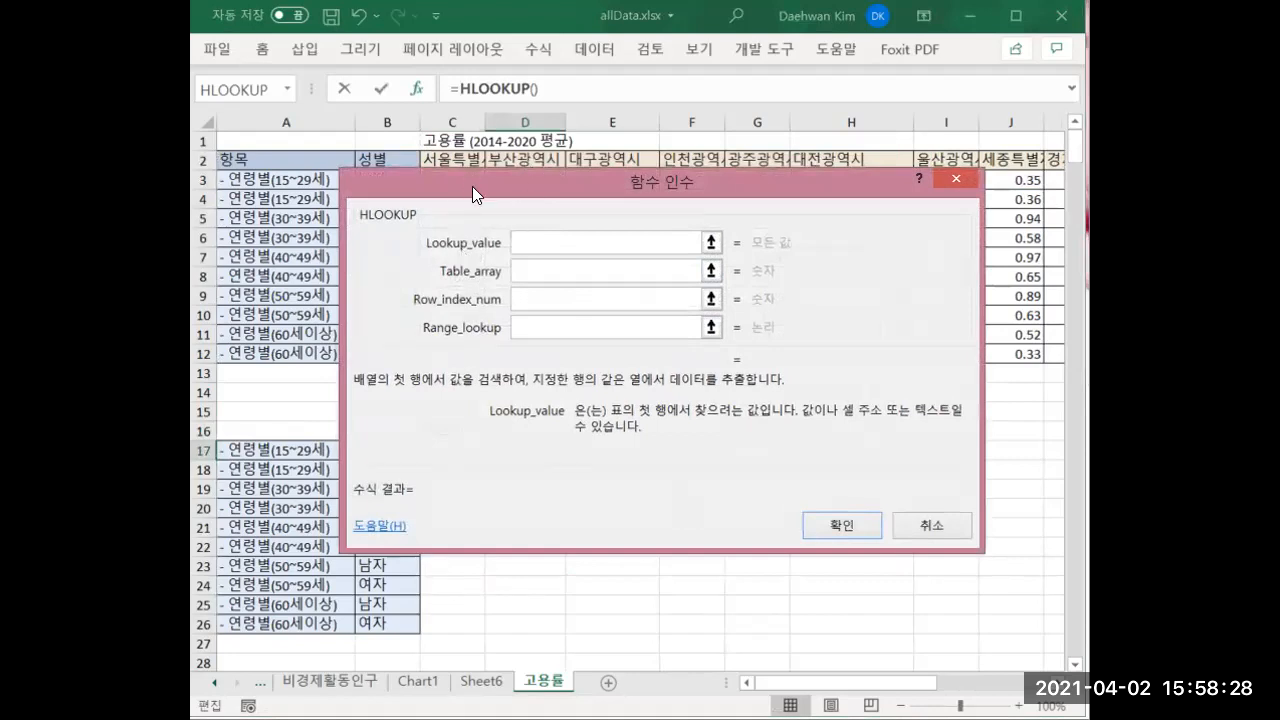
# Try to set up HLOOKUP in D17 with lookup value C17 and table array C2:S3.
pyautogui.moveTo(474, 186); pyautogui.dragTo(578, 166)
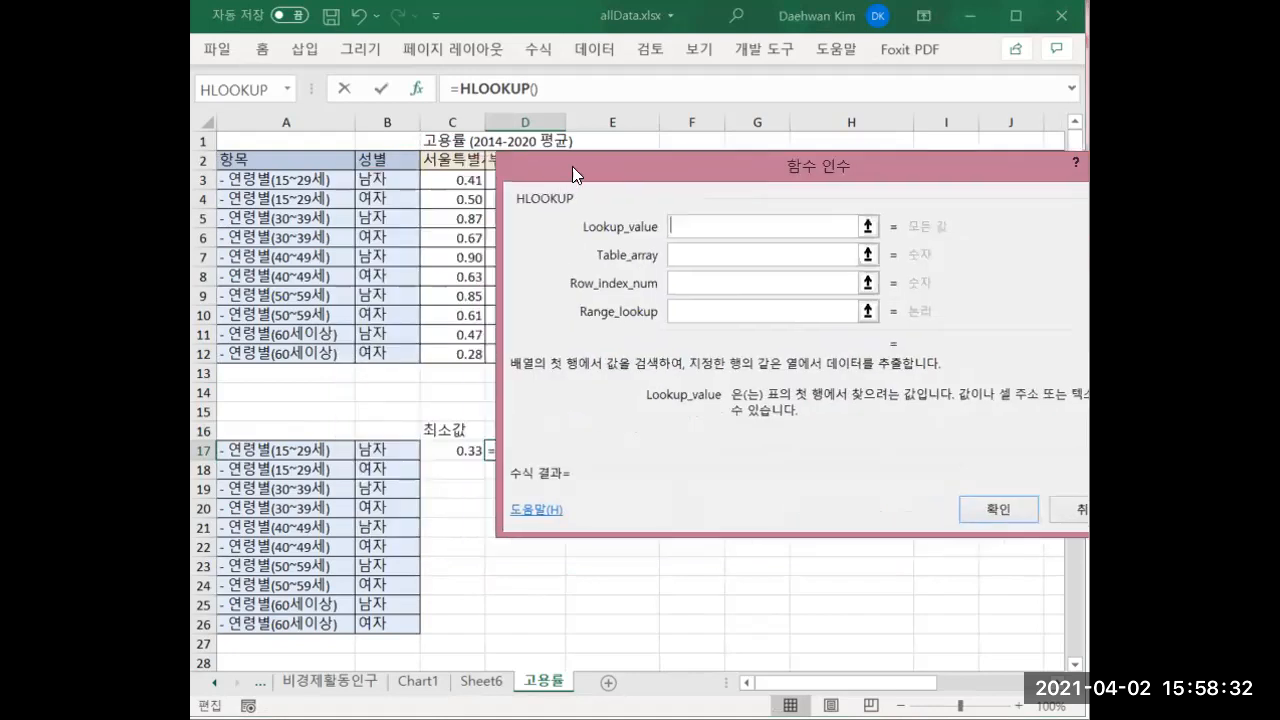
pyautogui.click(455, 448)
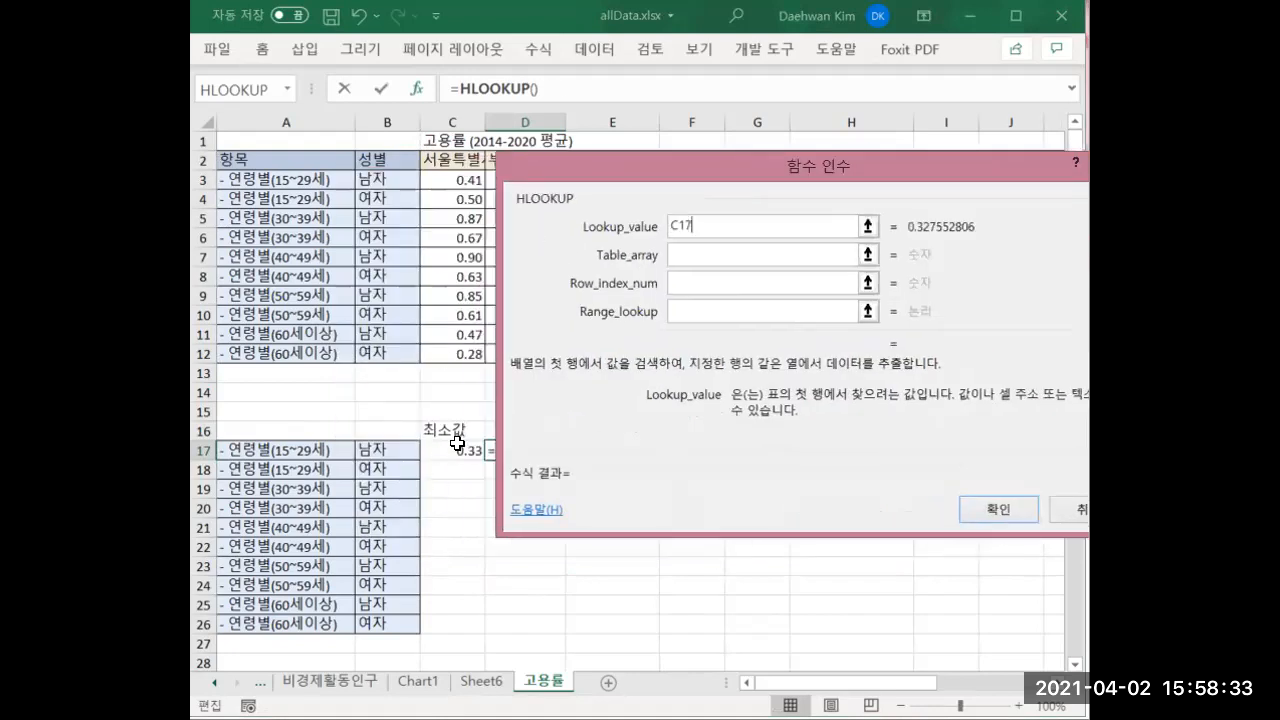
pyautogui.click(704, 255)
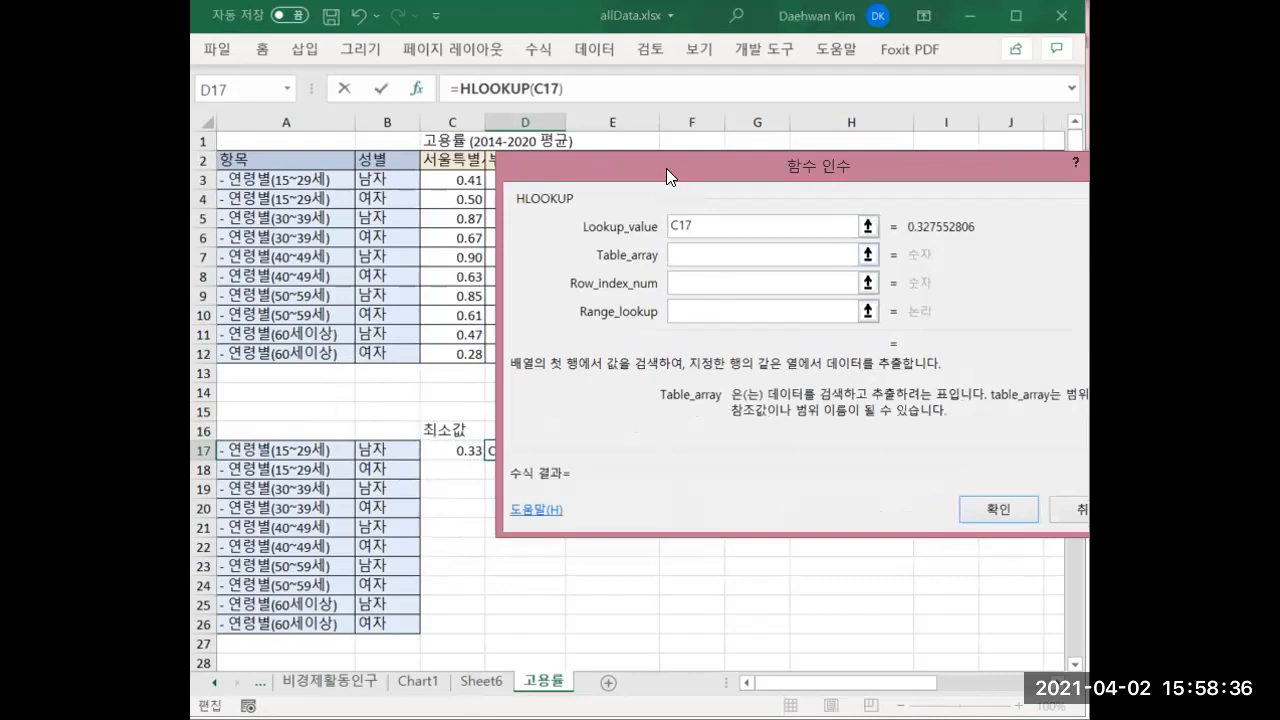
pyautogui.moveTo(666, 168); pyautogui.dragTo(452, 288)
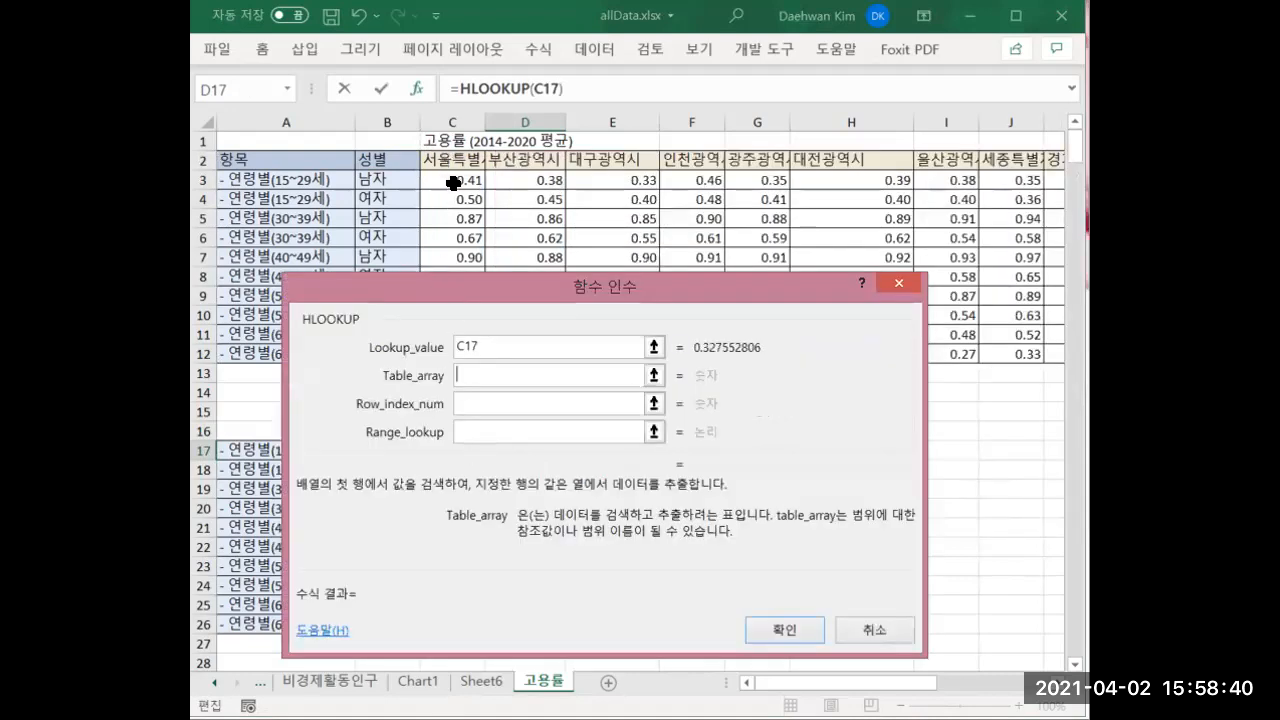
pyautogui.moveTo(453, 161); pyautogui.dragTo(908, 182)
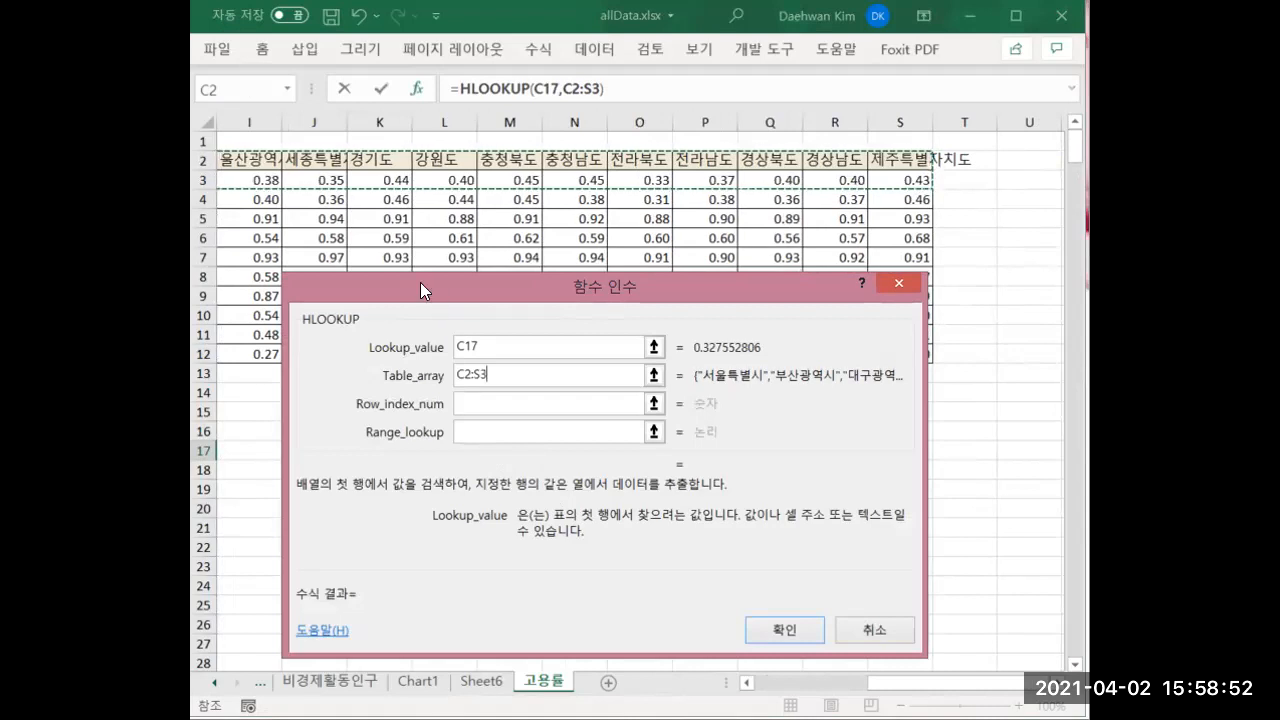
pyautogui.moveTo(422, 279); pyautogui.dragTo(454, 245)
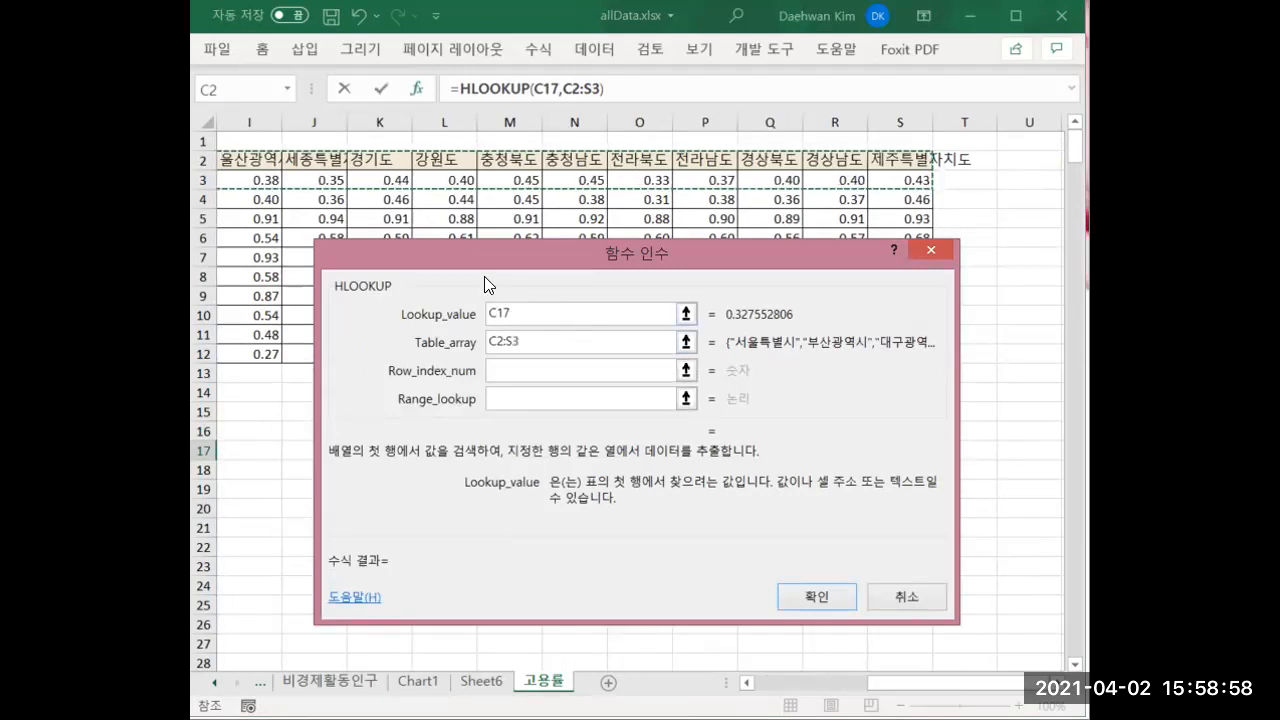
pyautogui.moveTo(880, 682); pyautogui.dragTo(767, 682)
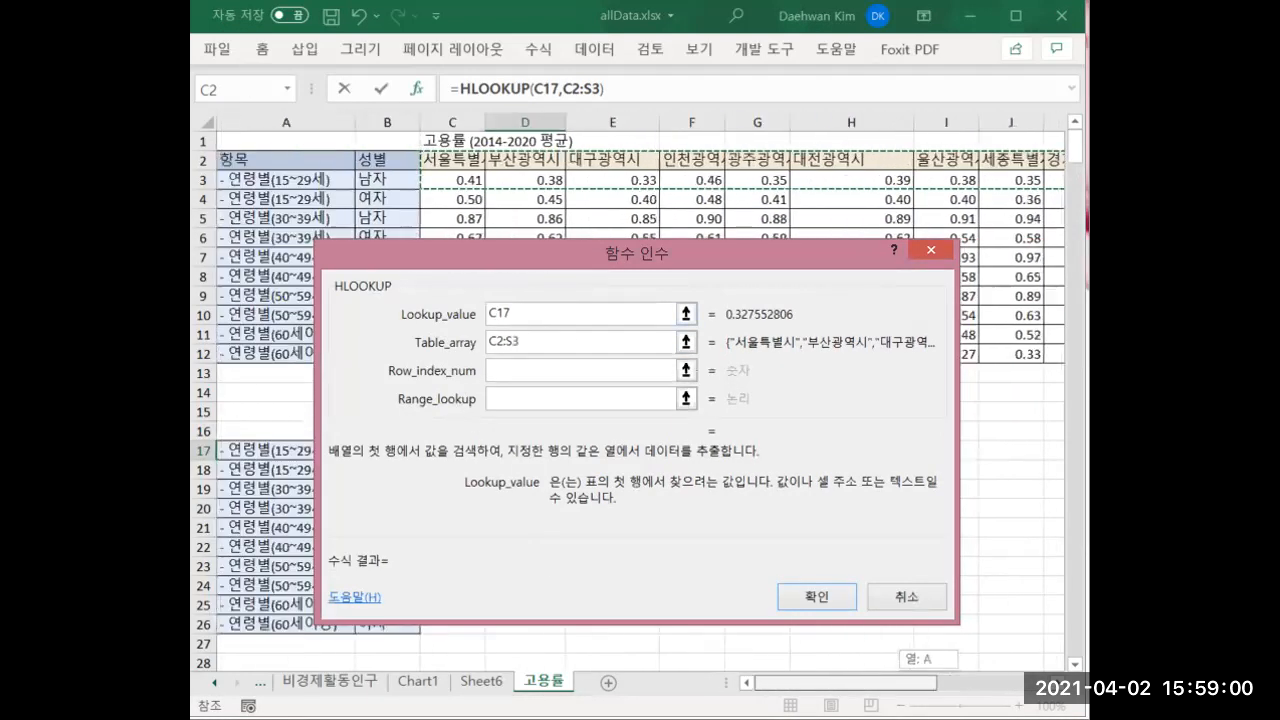
pyautogui.moveTo(478, 250); pyautogui.dragTo(673, 274)
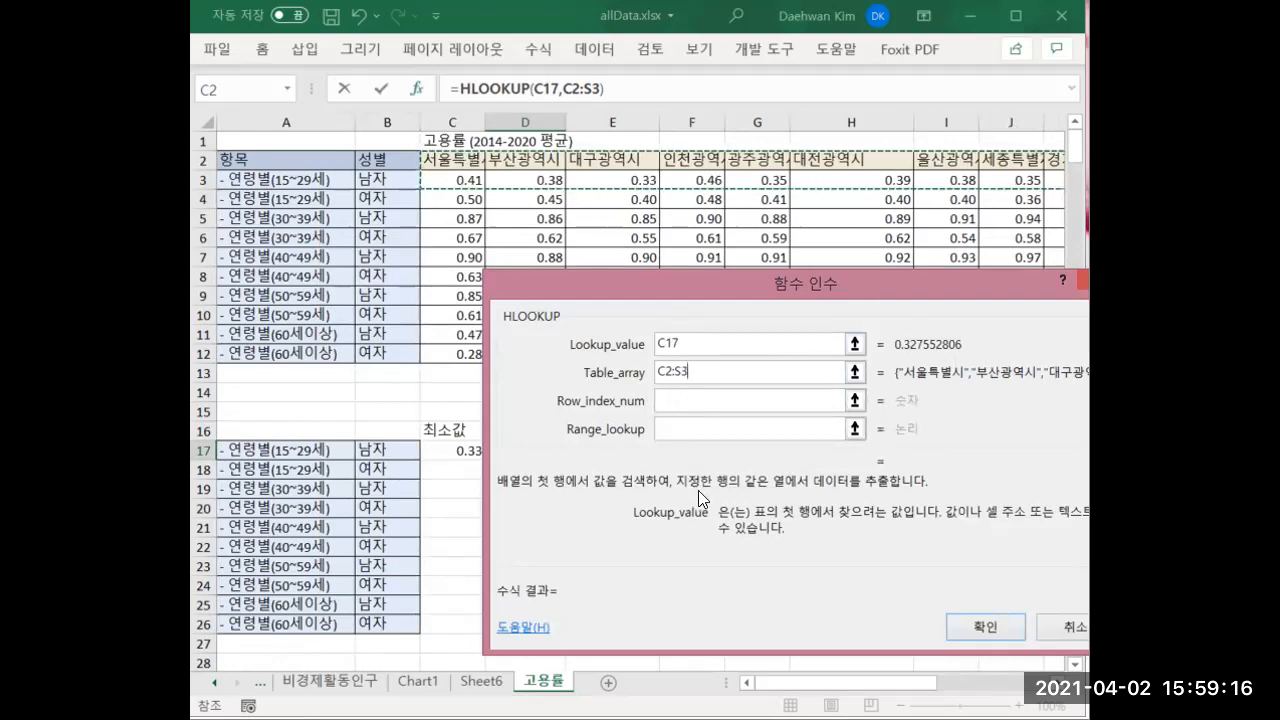
pyautogui.click(1070, 627)
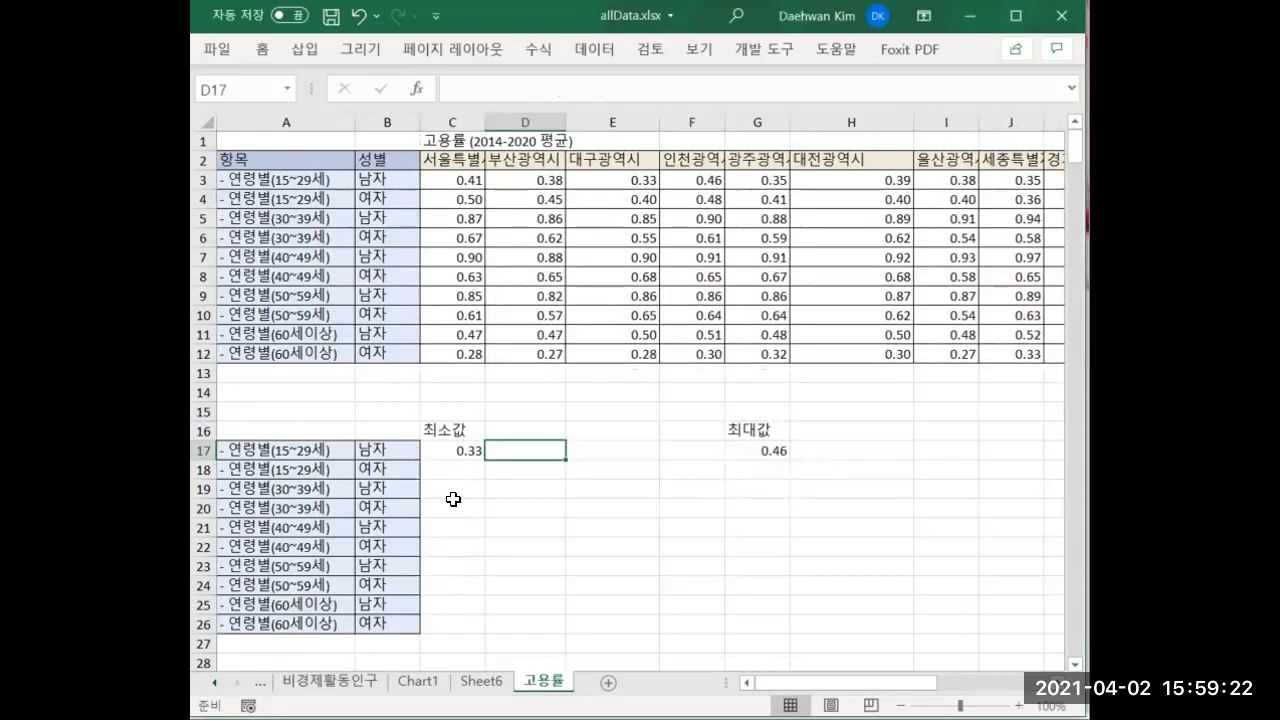
# Insert the MATCH function from the 찾기/참조 영역 category into D17.
pyautogui.click(417, 89)
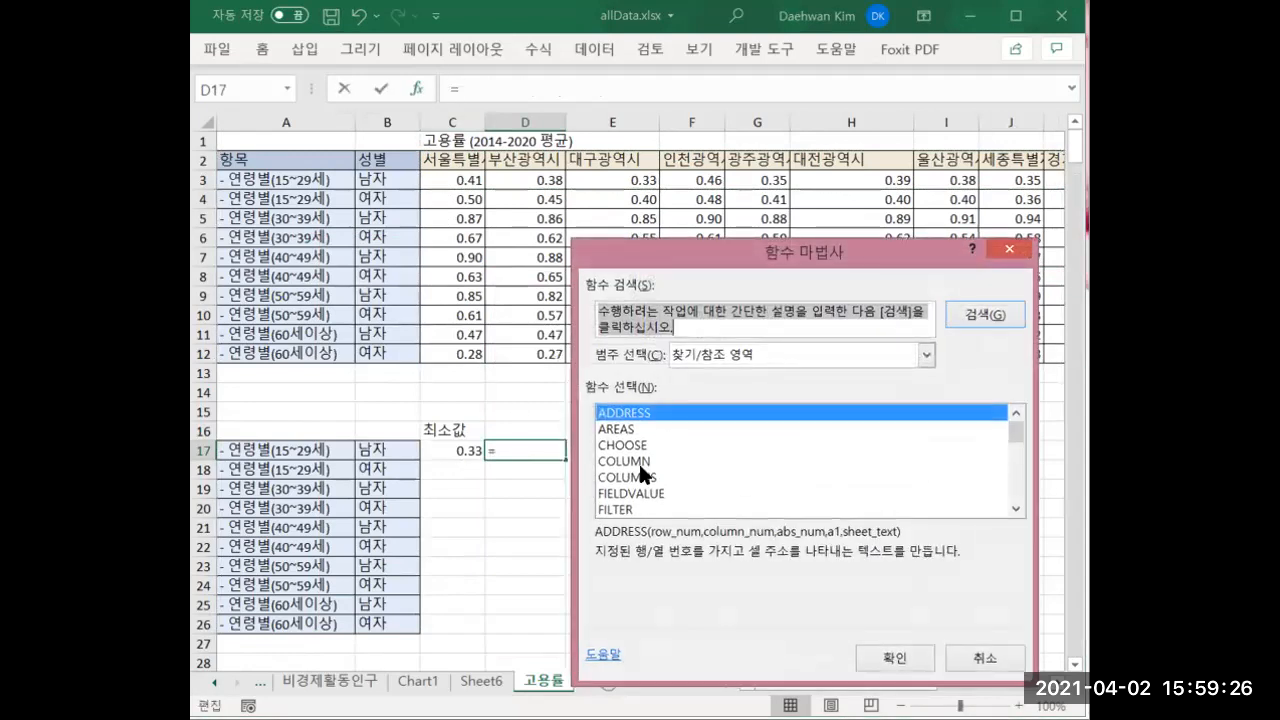
pyautogui.click(1015, 509)
pyautogui.click(1015, 509)
pyautogui.click(1015, 509)
pyautogui.click(1015, 510)
pyautogui.click(1015, 510)
pyautogui.click(1015, 510)
pyautogui.click(1015, 510)
pyautogui.click(1015, 510)
pyautogui.click(1015, 510)
pyautogui.click(1015, 510)
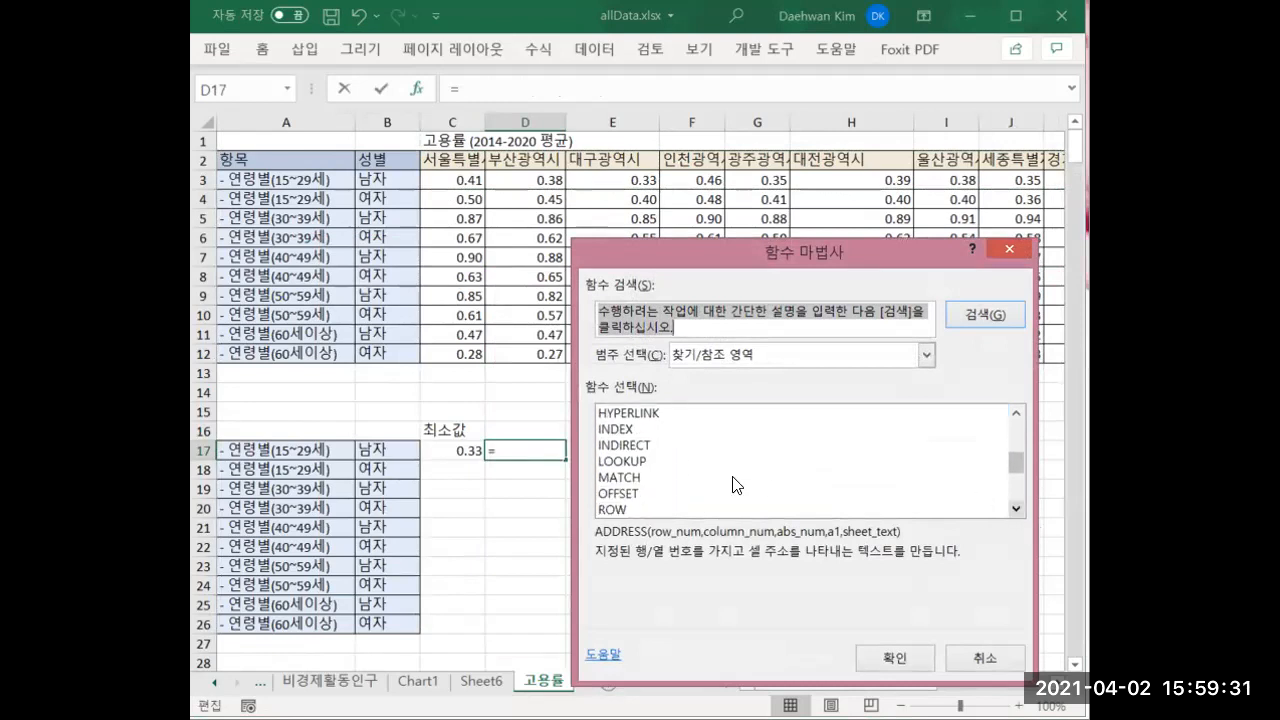
pyautogui.click(624, 477)
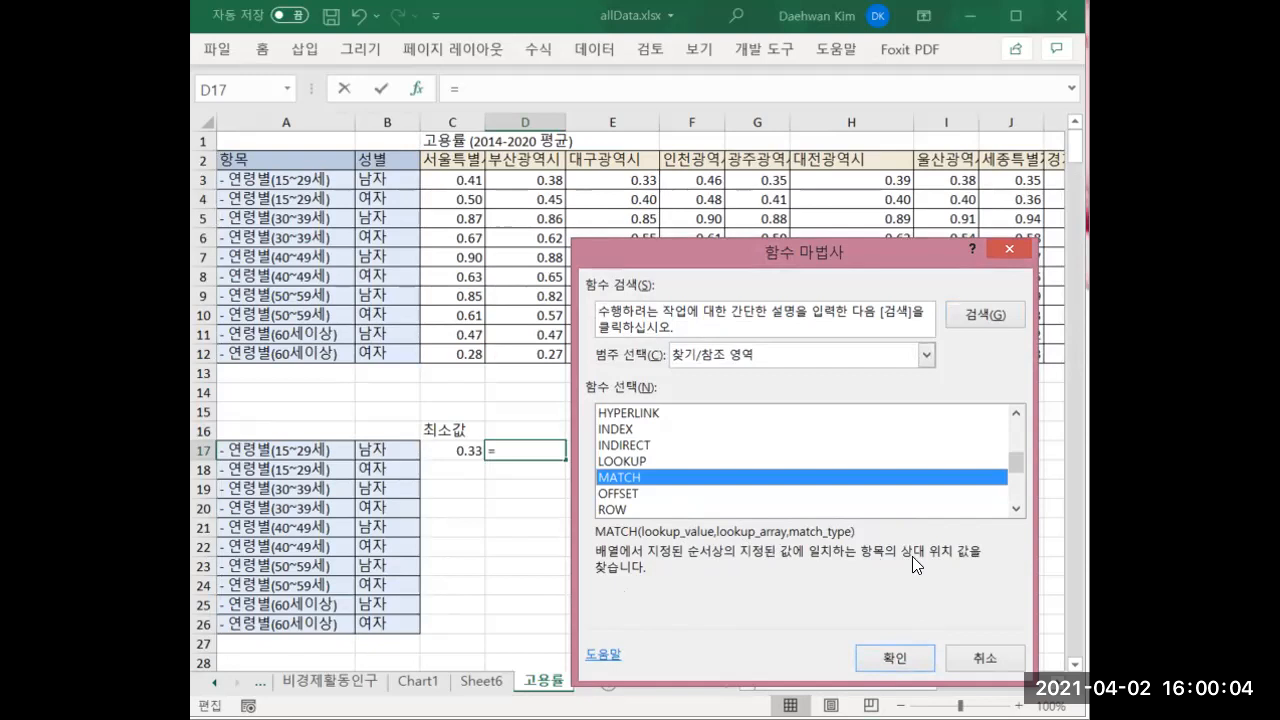
pyautogui.click(890, 656)
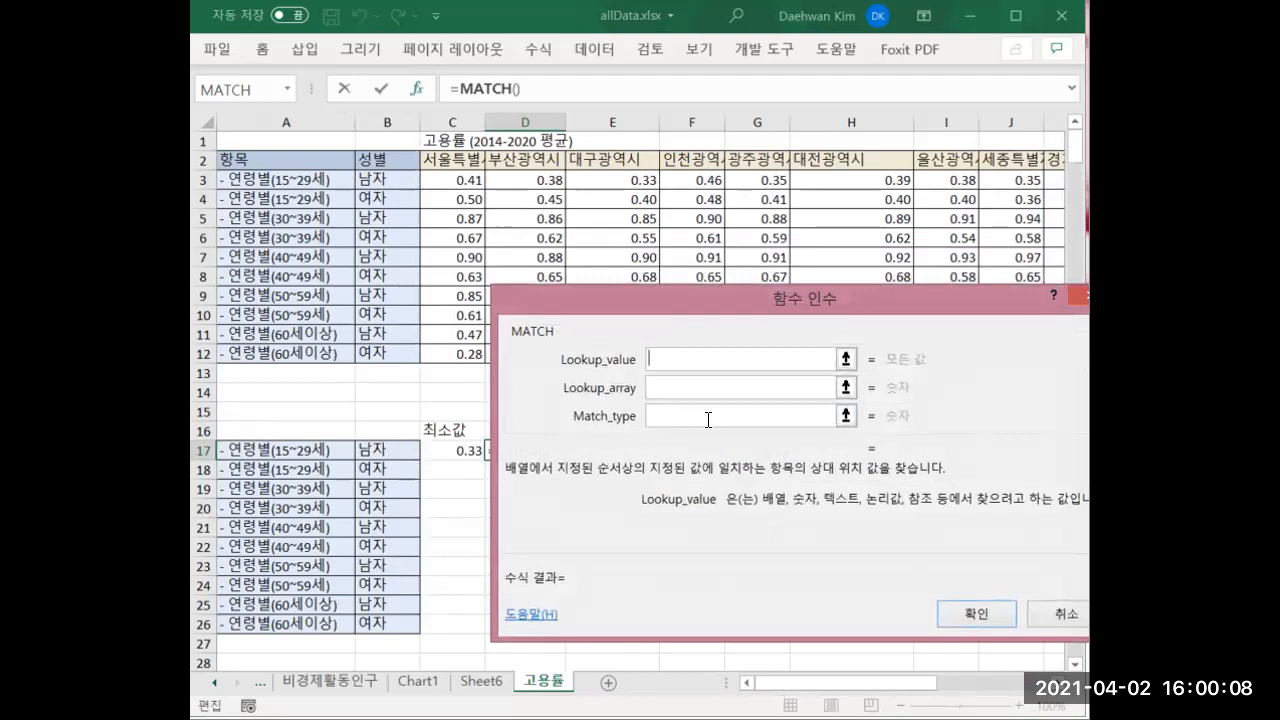
# Set MATCH's lookup value to C17 and its lookup array to C3:S3.
pyautogui.click(453, 451)
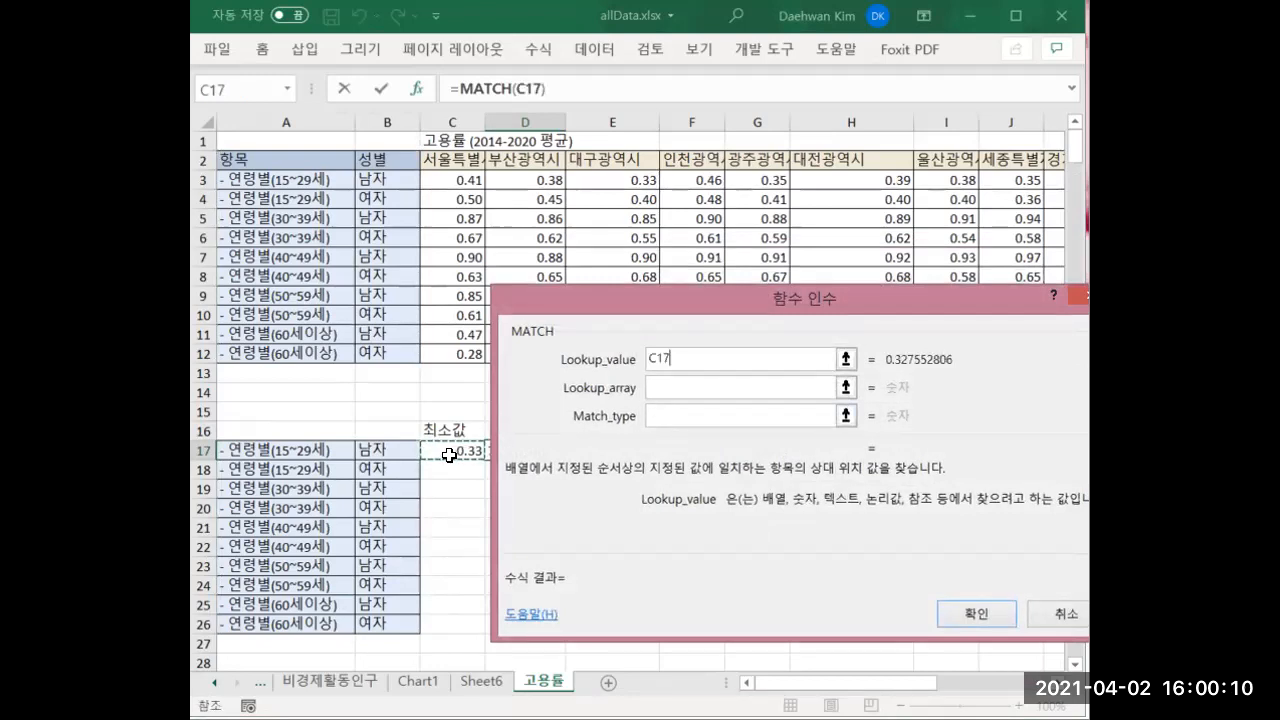
pyautogui.click(690, 386)
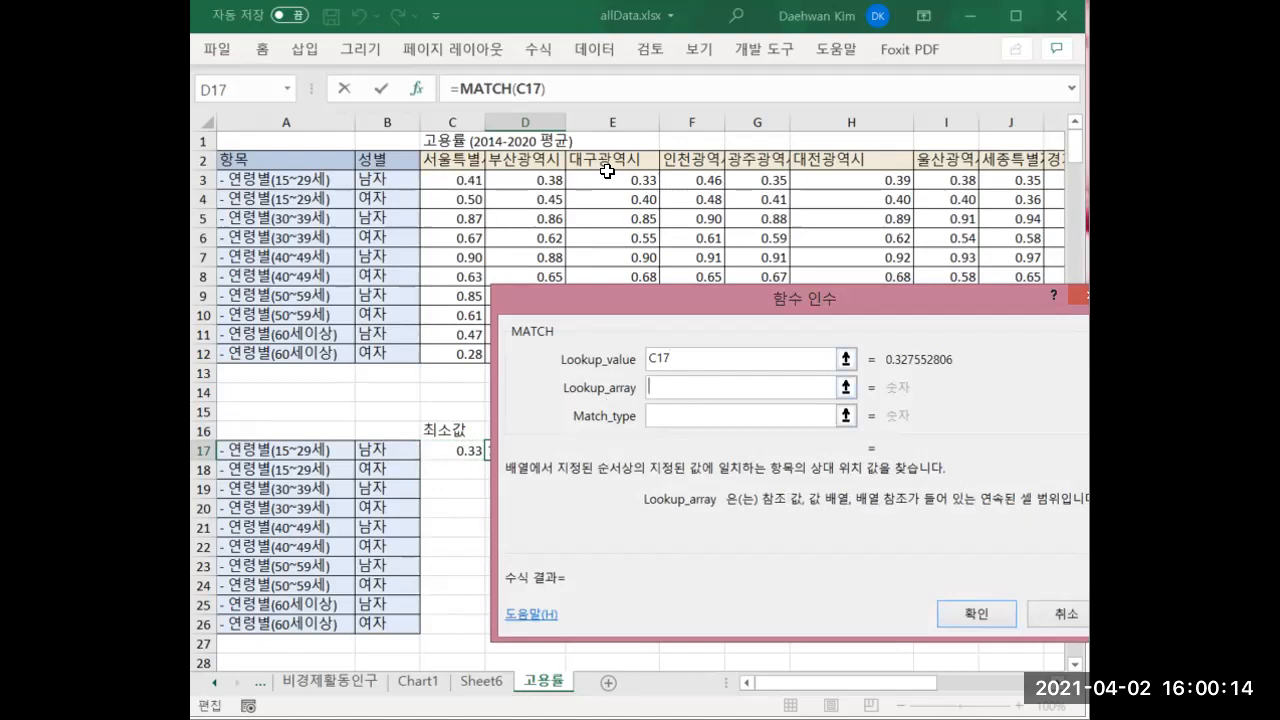
pyautogui.moveTo(452, 180); pyautogui.dragTo(910, 181)
pyautogui.moveTo(716, 293); pyautogui.dragTo(676, 273)
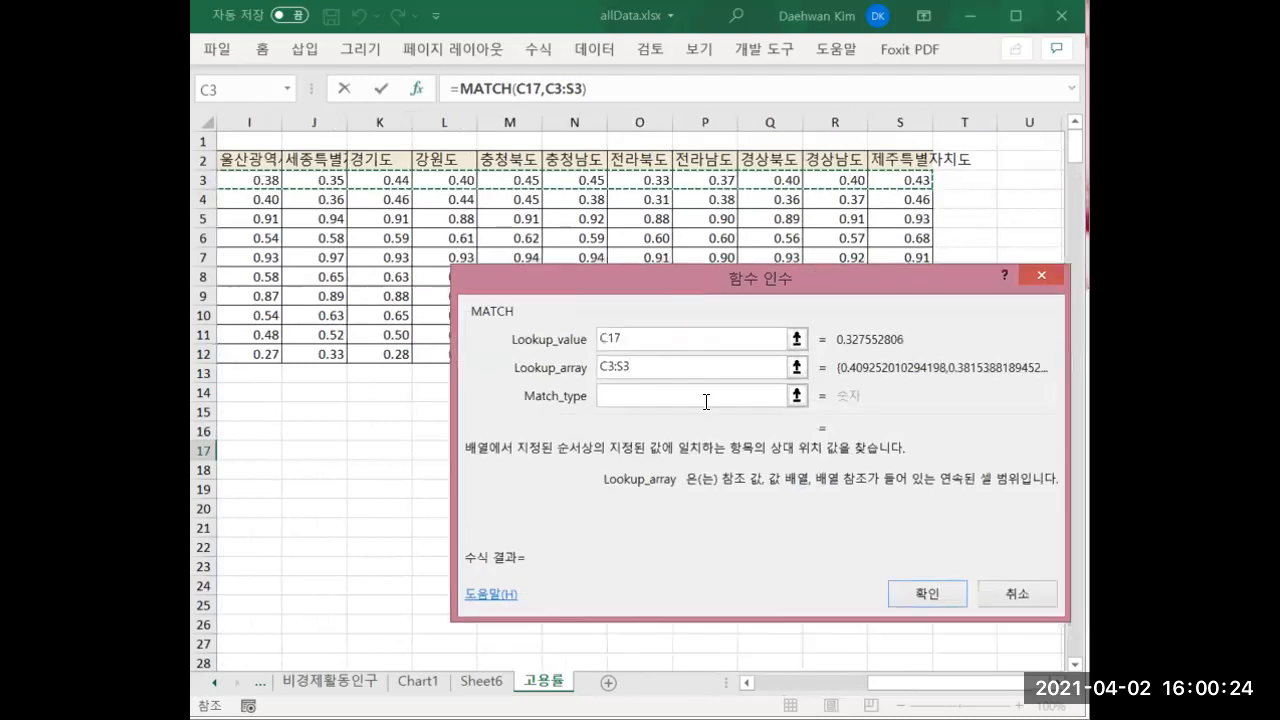
# Open the online help for MATCH and read how the match_type options behave.
pyautogui.click(694, 396)
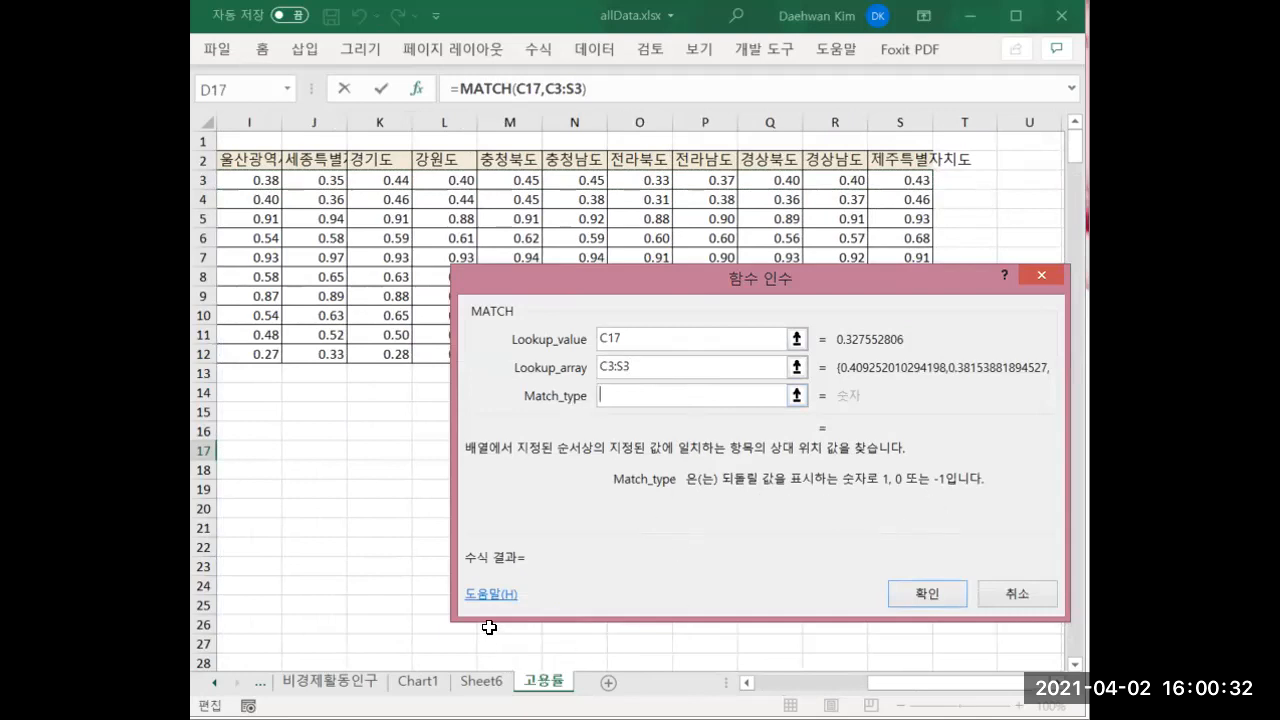
pyautogui.click(490, 594)
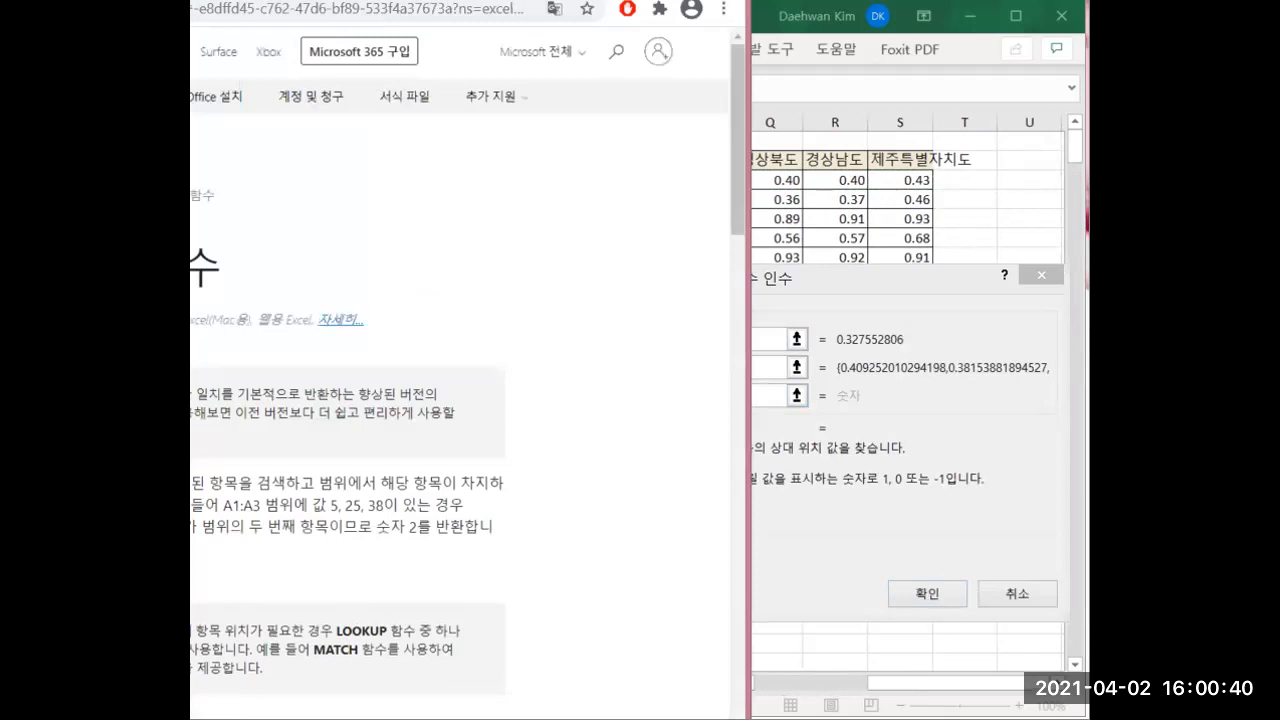
pyautogui.moveTo(0, 0); pyautogui.dragTo(56, 40)
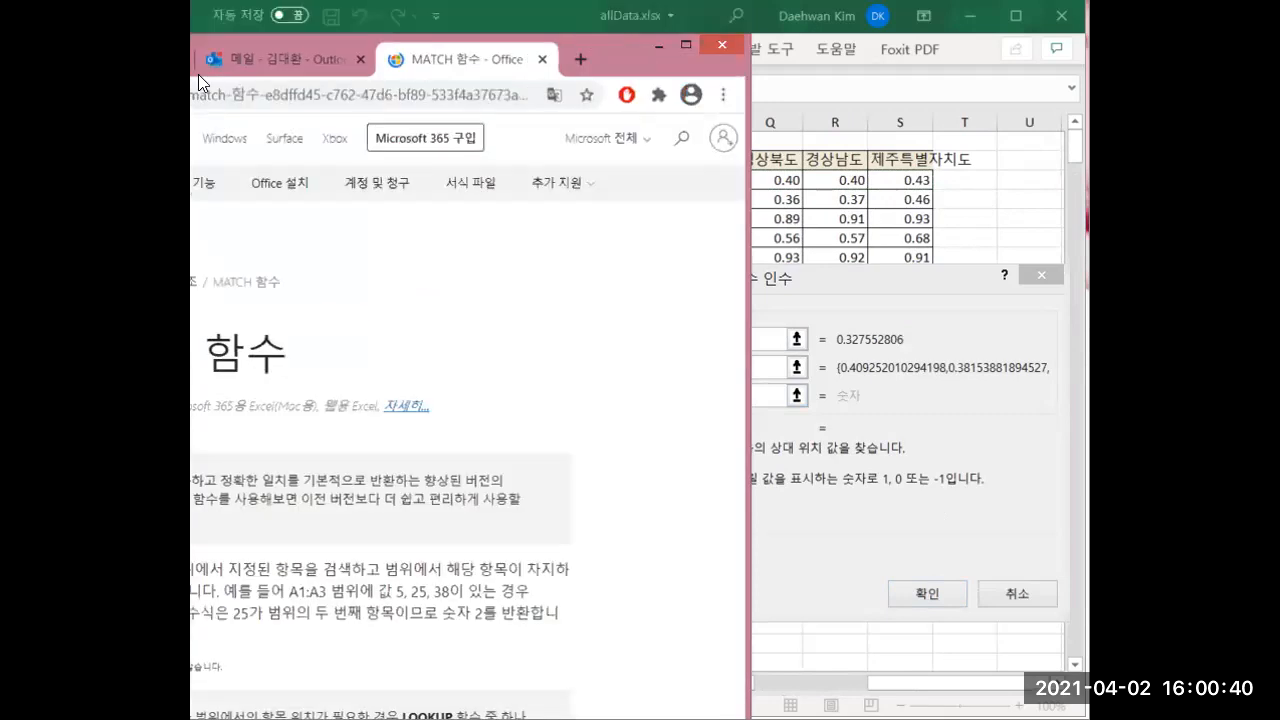
pyautogui.doubleClick(644, 50)
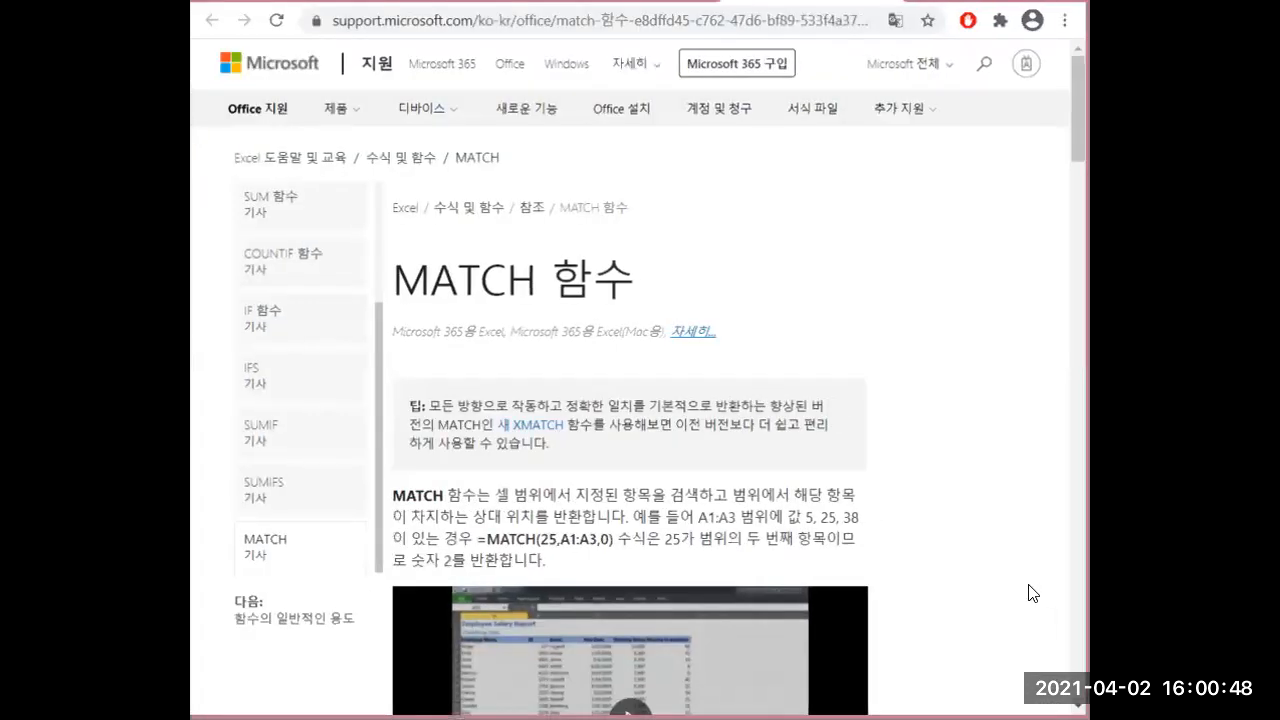
pyautogui.scroll(-7, 970, 505)
pyautogui.scroll(-6, 968, 505)
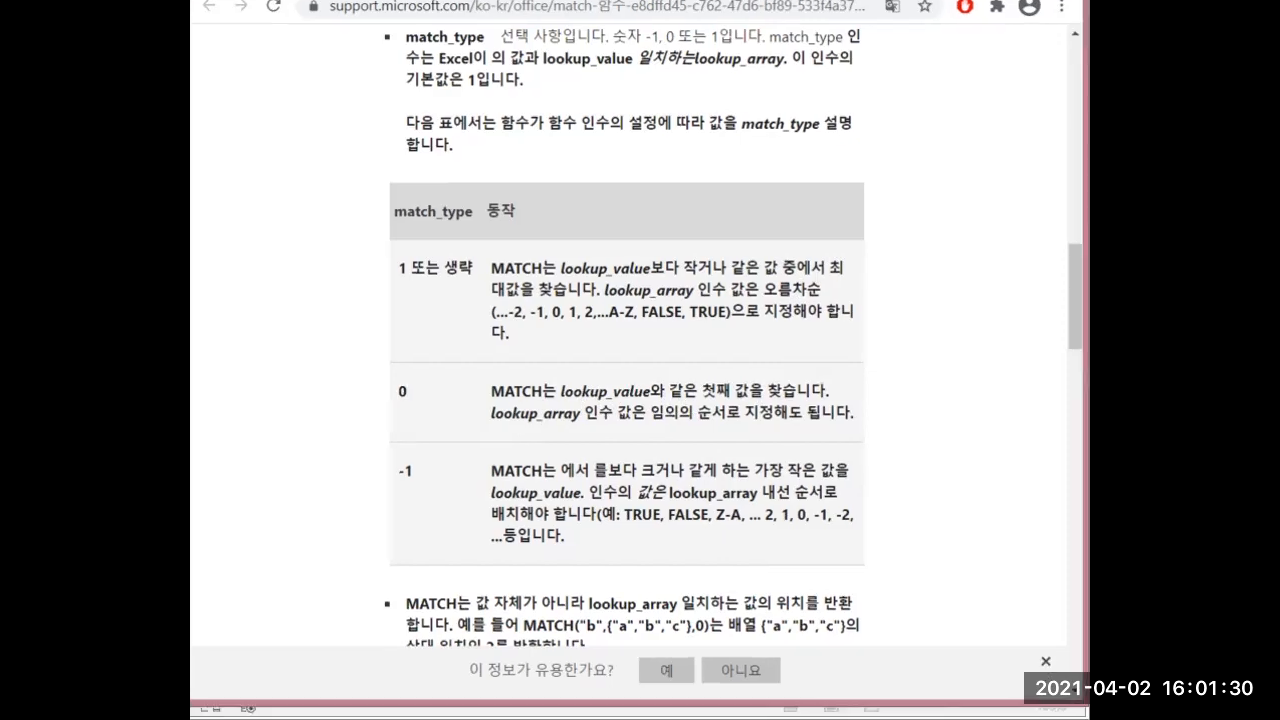
# Return to Excel, set MATCH's match type to 0 and enter the formula in D17.
pyautogui.hotkey('alt', 'Tab')
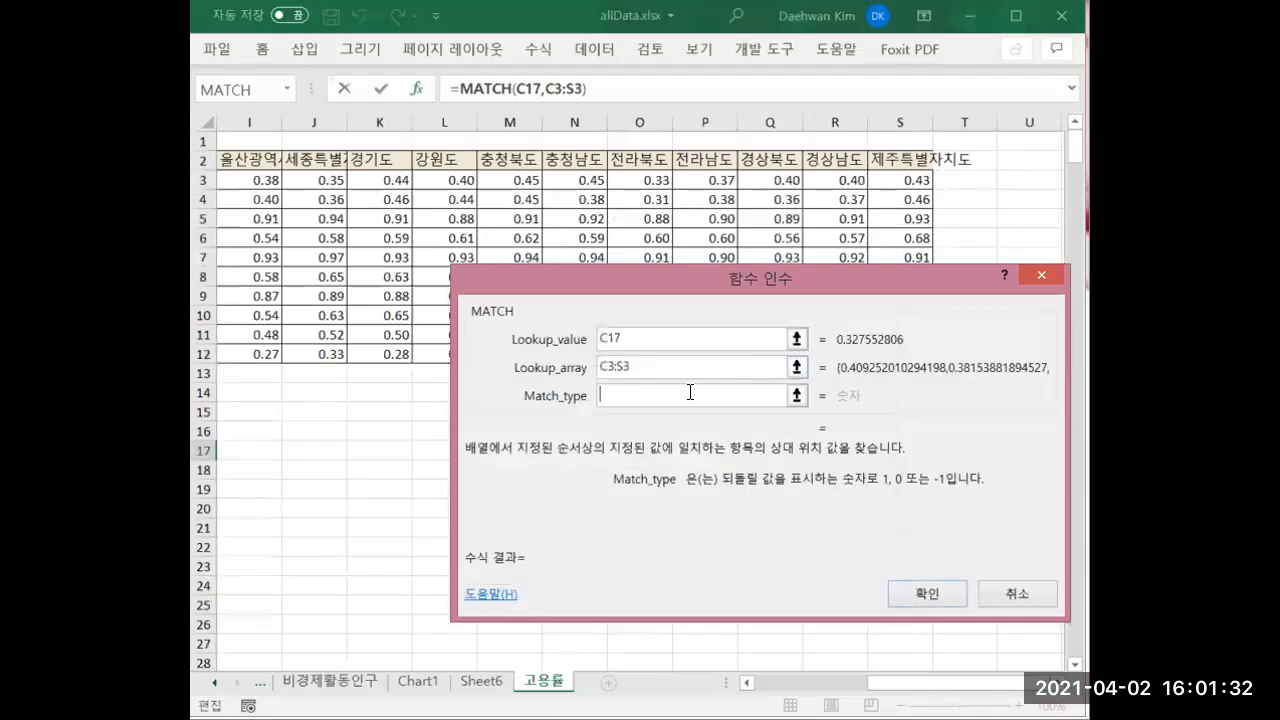
pyautogui.write('0')
pyautogui.click(908, 590)
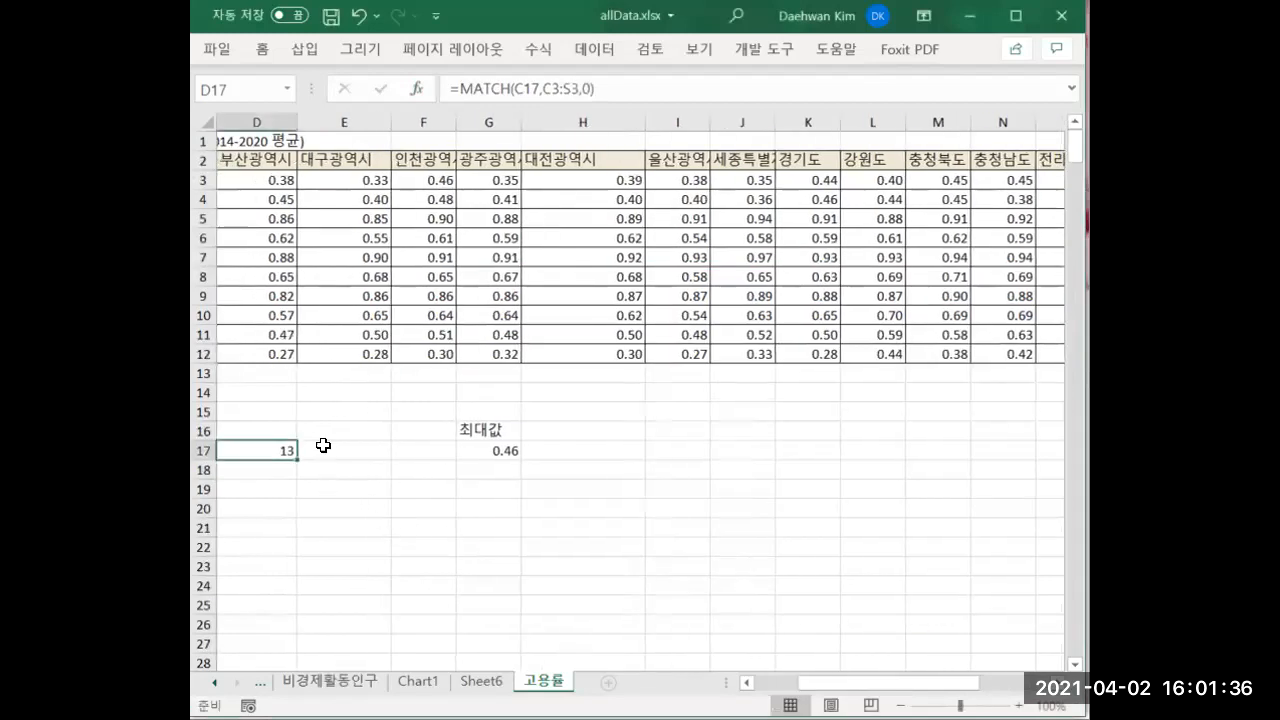
# Review the result in D17 and look through the lookup range C3:S3 it searches.
pyautogui.press('Left')
pyautogui.press('Right')
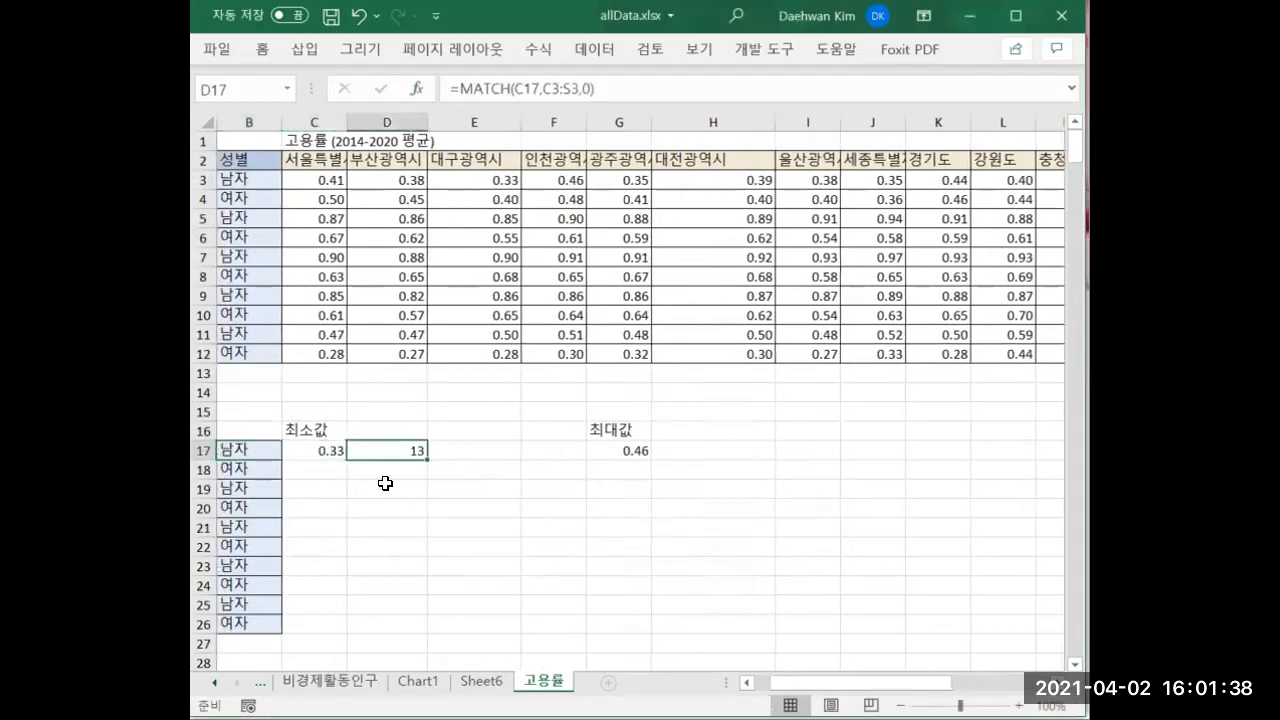
pyautogui.click(320, 176)
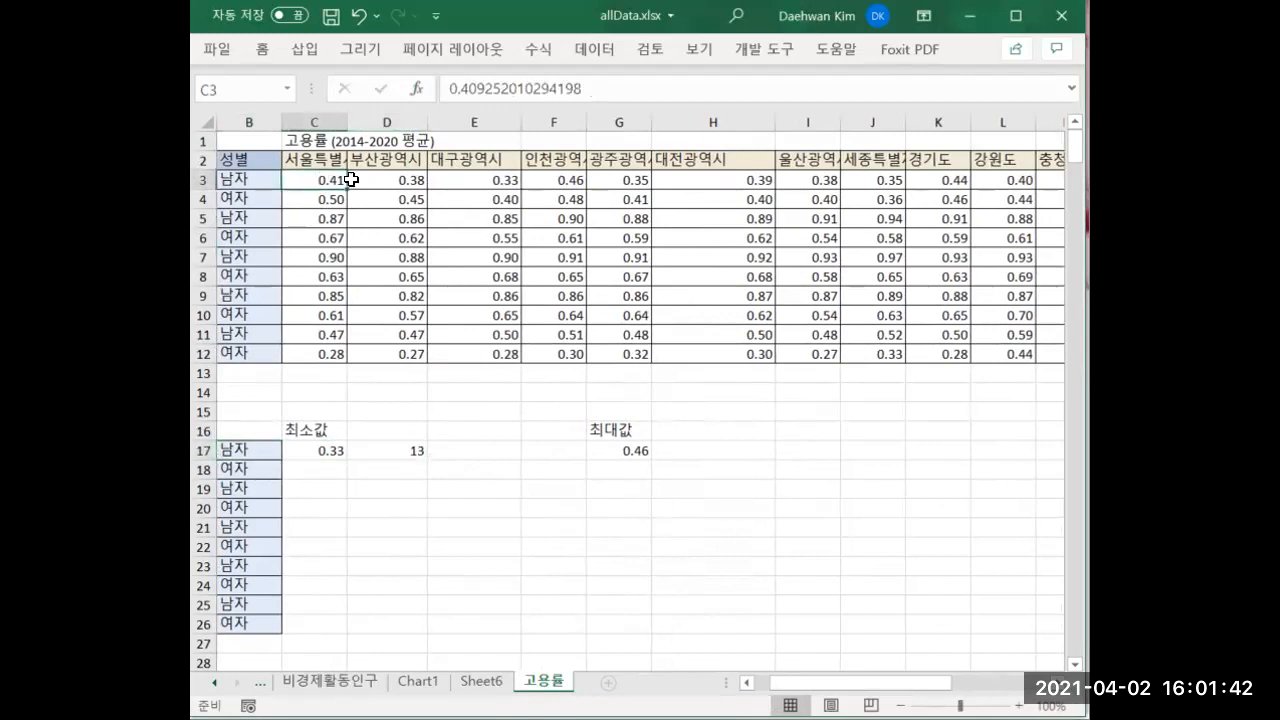
pyautogui.press('Right')
pyautogui.press('Right')
pyautogui.press('Right')
pyautogui.press('Right')
pyautogui.press('Right')
pyautogui.press('Right')
pyautogui.press('Right')
pyautogui.press('Right')
pyautogui.press('Right')
pyautogui.press('Right')
pyautogui.press('Right')
pyautogui.press('Right')
pyautogui.press('Right')
pyautogui.press('Right')
pyautogui.press('Right')
pyautogui.press('Right')
pyautogui.press('Right')
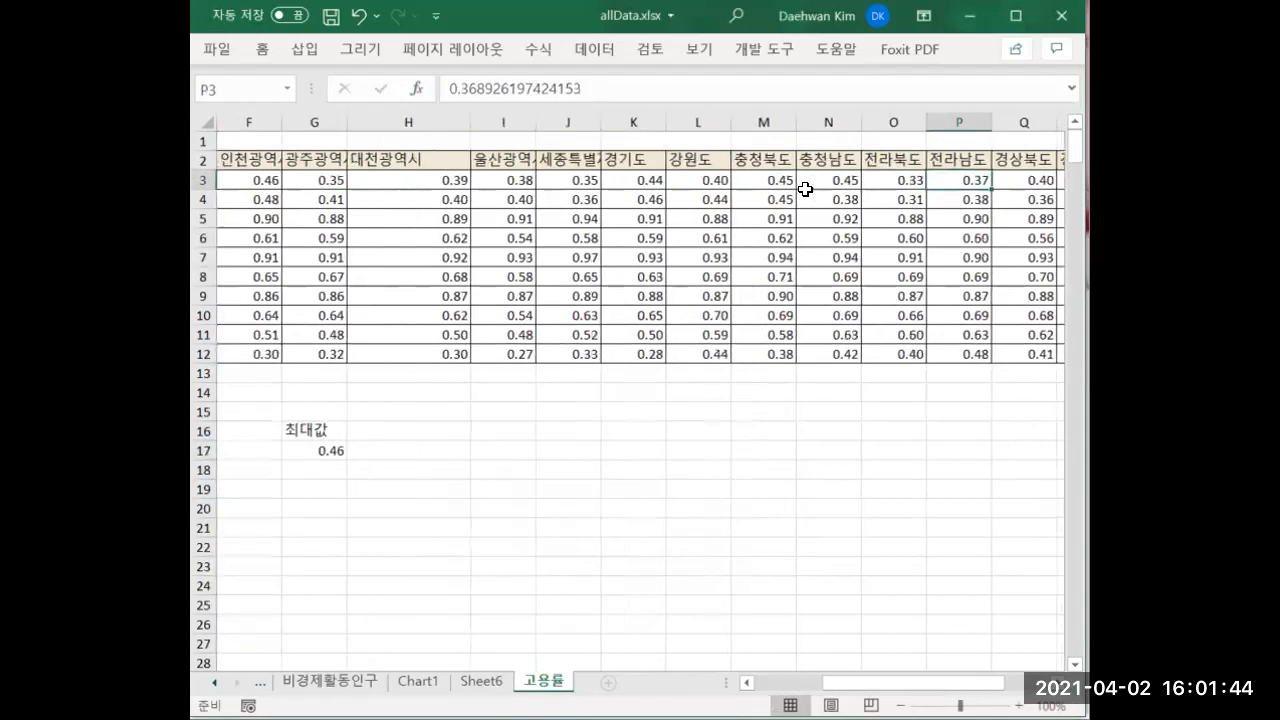
pyautogui.press('Left')
pyautogui.press('Left')
pyautogui.press('Left')
pyautogui.press('Left')
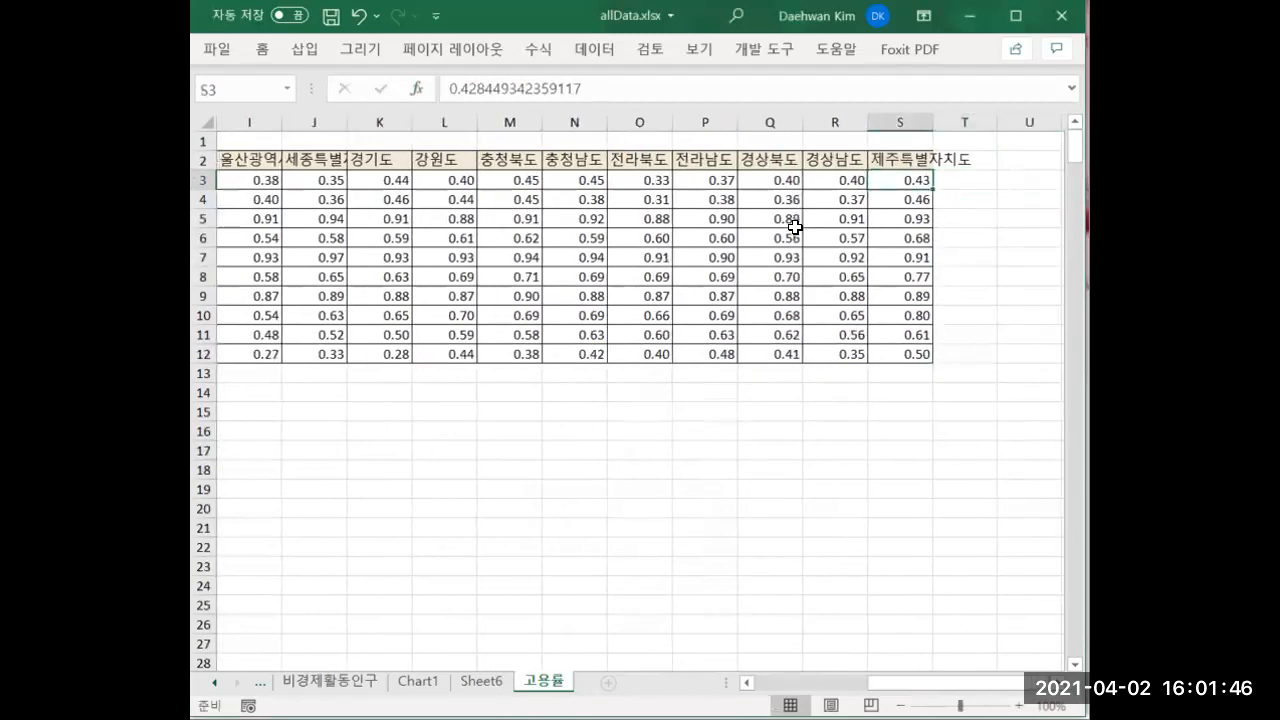
pyautogui.press('Home')
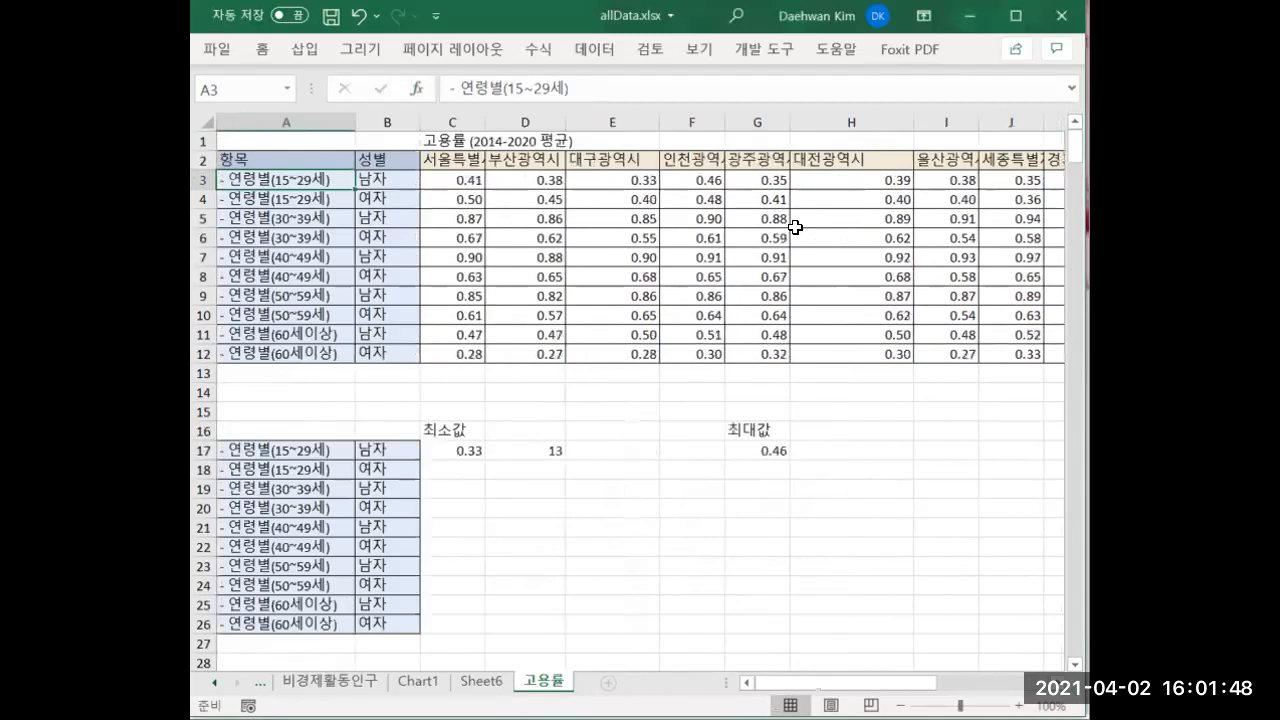
# Check the minimum in C17 and trace row 3 from C3 to the cell holding that value.
pyautogui.click(443, 452)
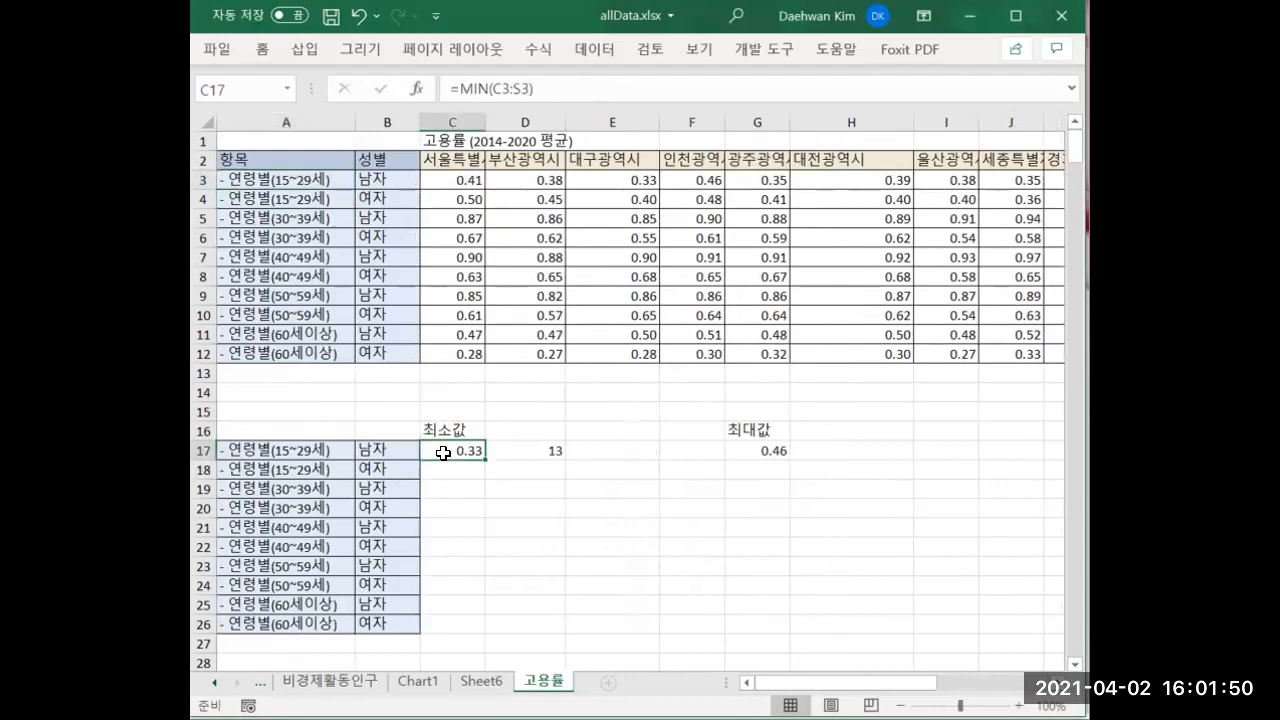
pyautogui.click(441, 181)
pyautogui.press('Right')
pyautogui.press('Right')
pyautogui.press('Right')
pyautogui.press('Right')
pyautogui.press('Right')
pyautogui.press('Right')
pyautogui.press('Right')
pyautogui.press('Right')
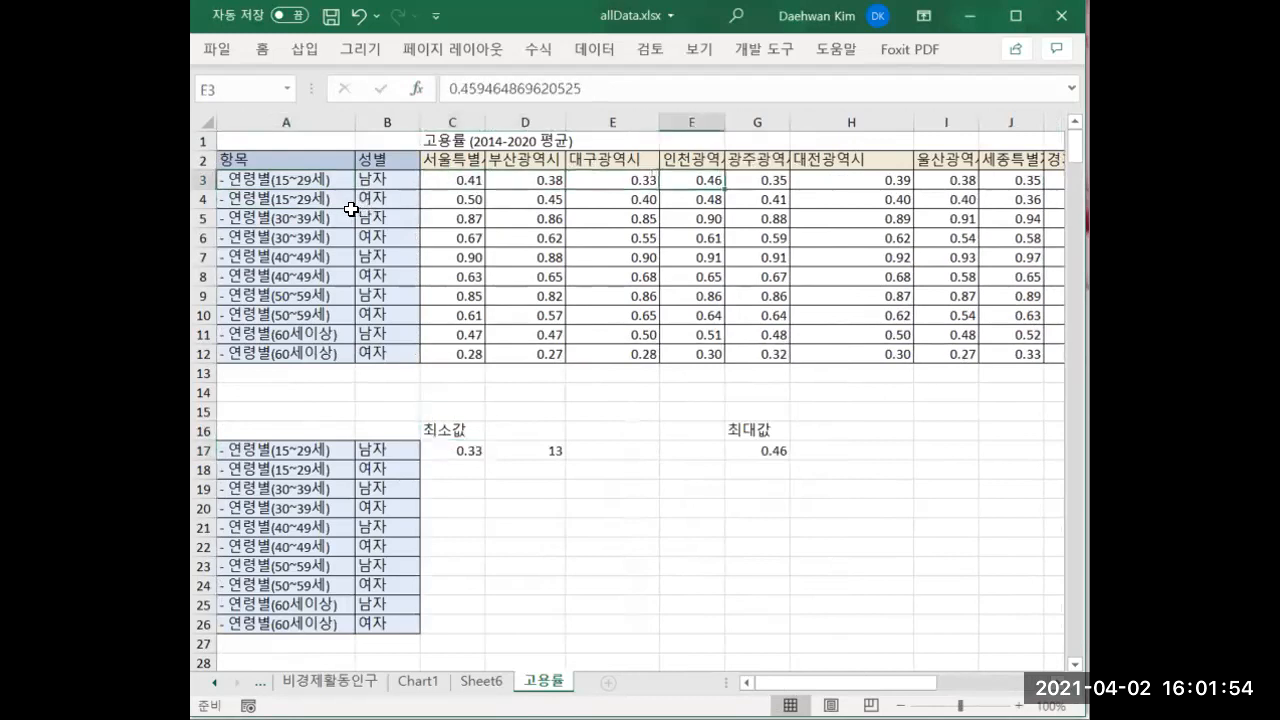
pyautogui.press('Right')
pyautogui.press('Right')
pyautogui.press('Right')
pyautogui.press('Right')
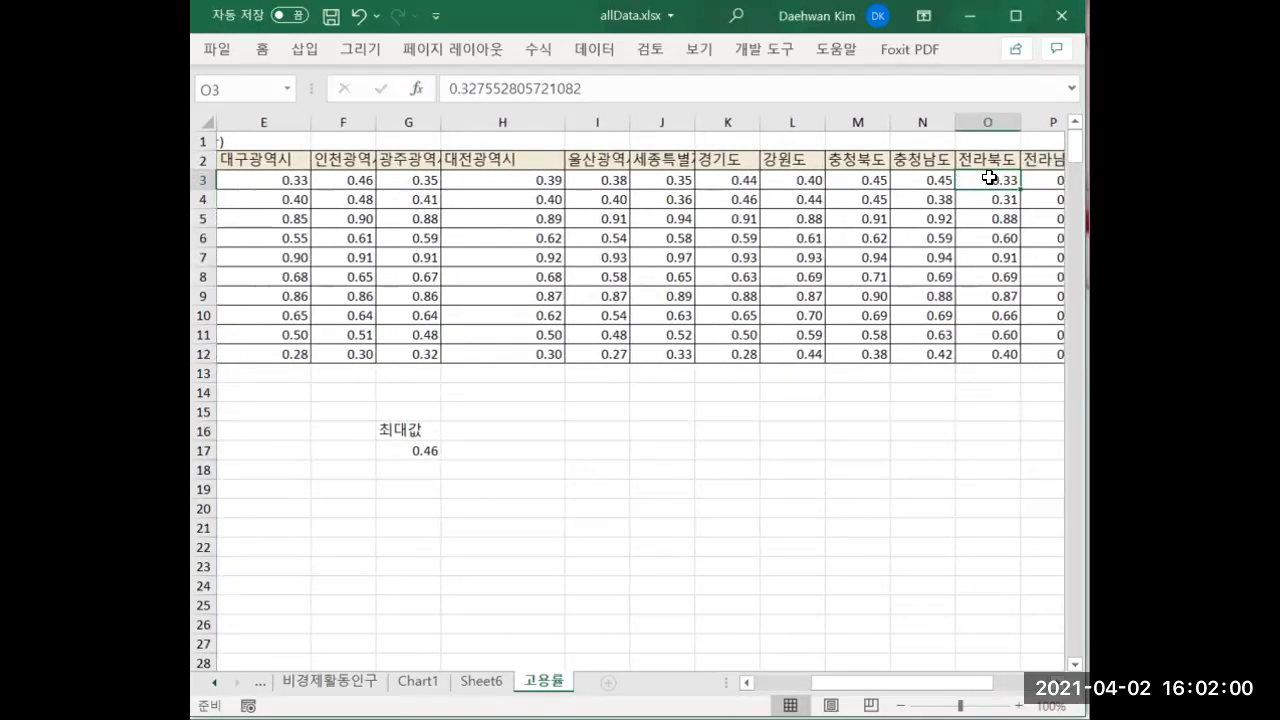
# Go back to C3 and count the cells along row 3 up to the 전라북도 column to verify the matched position.
pyautogui.press('Left')
pyautogui.press('Left')
pyautogui.press('Left')
pyautogui.press('Left')
pyautogui.press('Left')
pyautogui.press('Left')
pyautogui.press('Left')
pyautogui.press('Left')
pyautogui.press('Left')
pyautogui.press('Left')
pyautogui.press('Left')
pyautogui.press('Left')
pyautogui.press('Left')
pyautogui.press('Left')
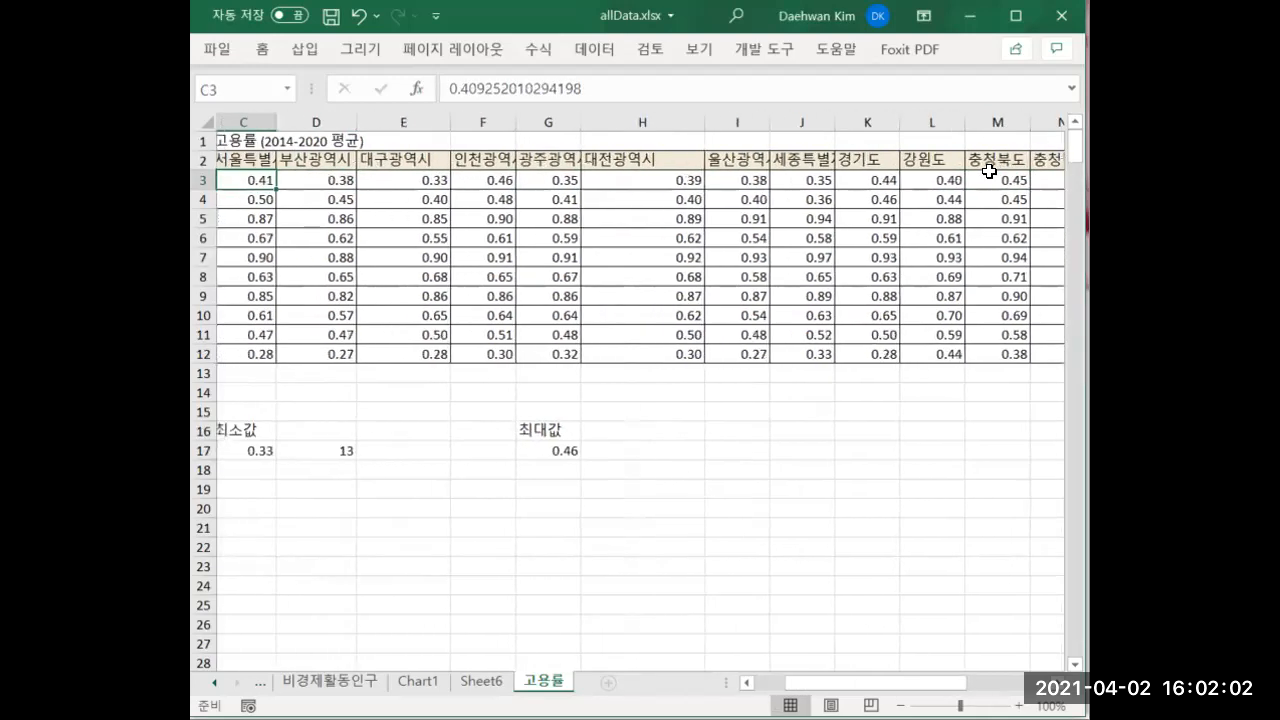
pyautogui.press('Right')
pyautogui.press('Right')
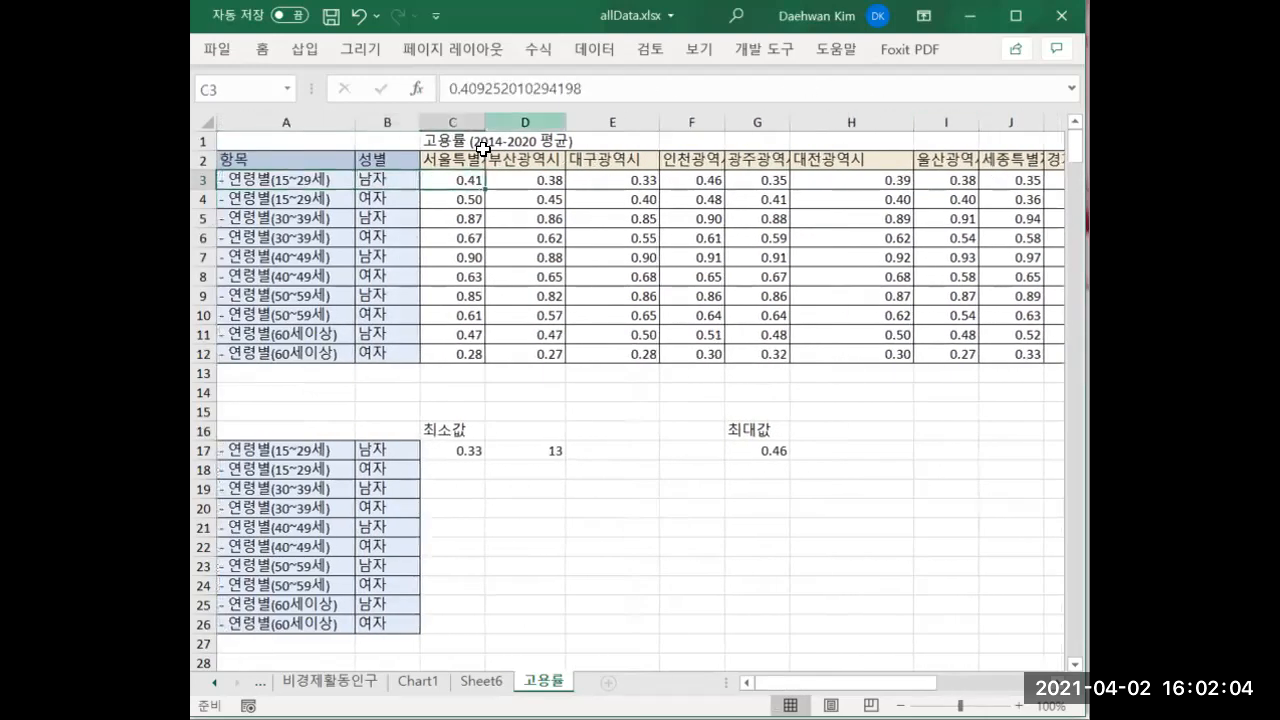
pyautogui.press('Right')
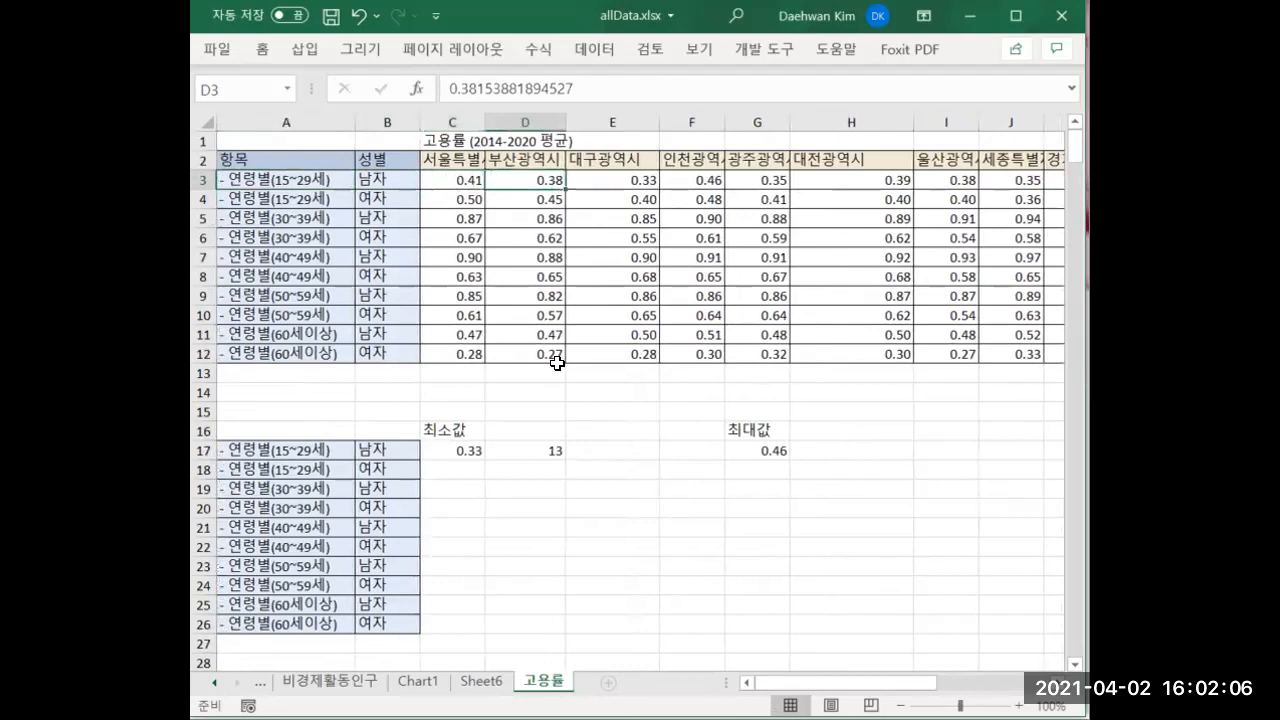
pyautogui.press('Right')
pyautogui.press('Right')
pyautogui.press('Right')
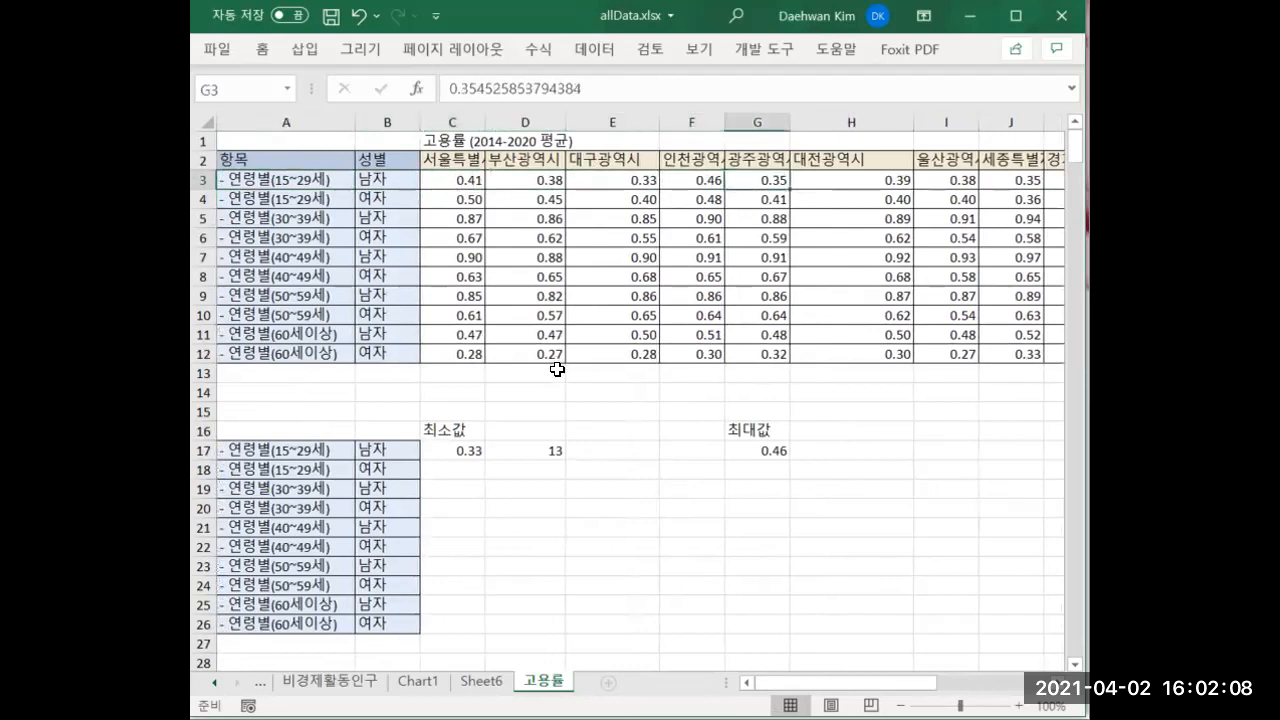
pyautogui.press('Right')
pyautogui.press('Right')
pyautogui.press('Right')
pyautogui.press('Right')
pyautogui.press('Right')
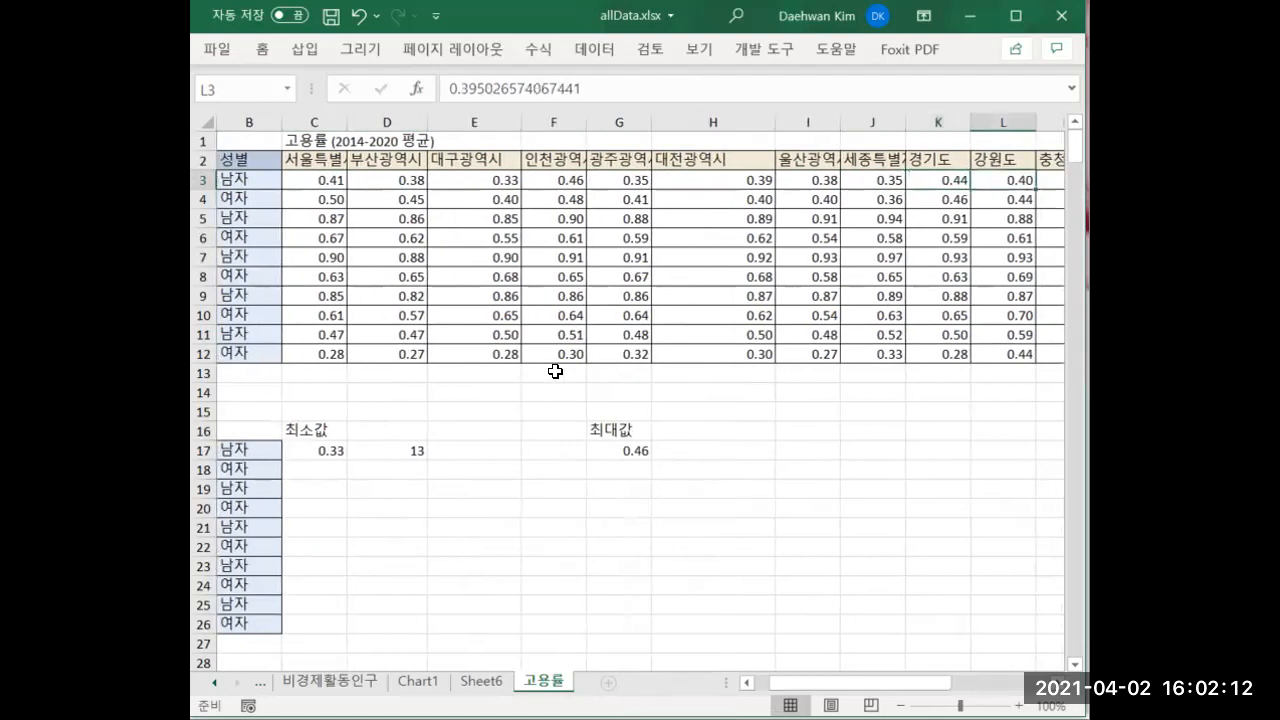
pyautogui.press('Right')
pyautogui.press('Right')
pyautogui.press('Right')
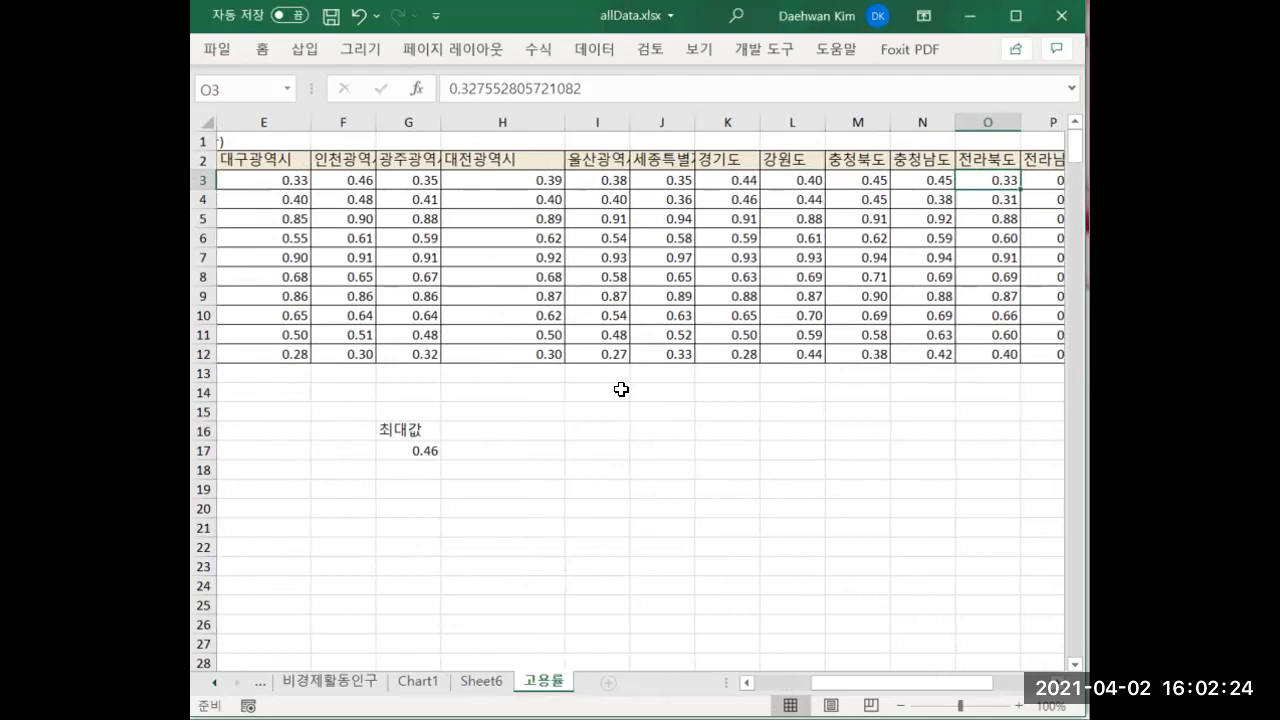
# Compare the MATCH formula in D17 with row 3 again and examine the region header in O2 above the matched cell.
pyautogui.click(557, 417)
pyautogui.press('Left')
pyautogui.press('Left')
pyautogui.press('Left')
pyautogui.press('Left')
pyautogui.press('Left')
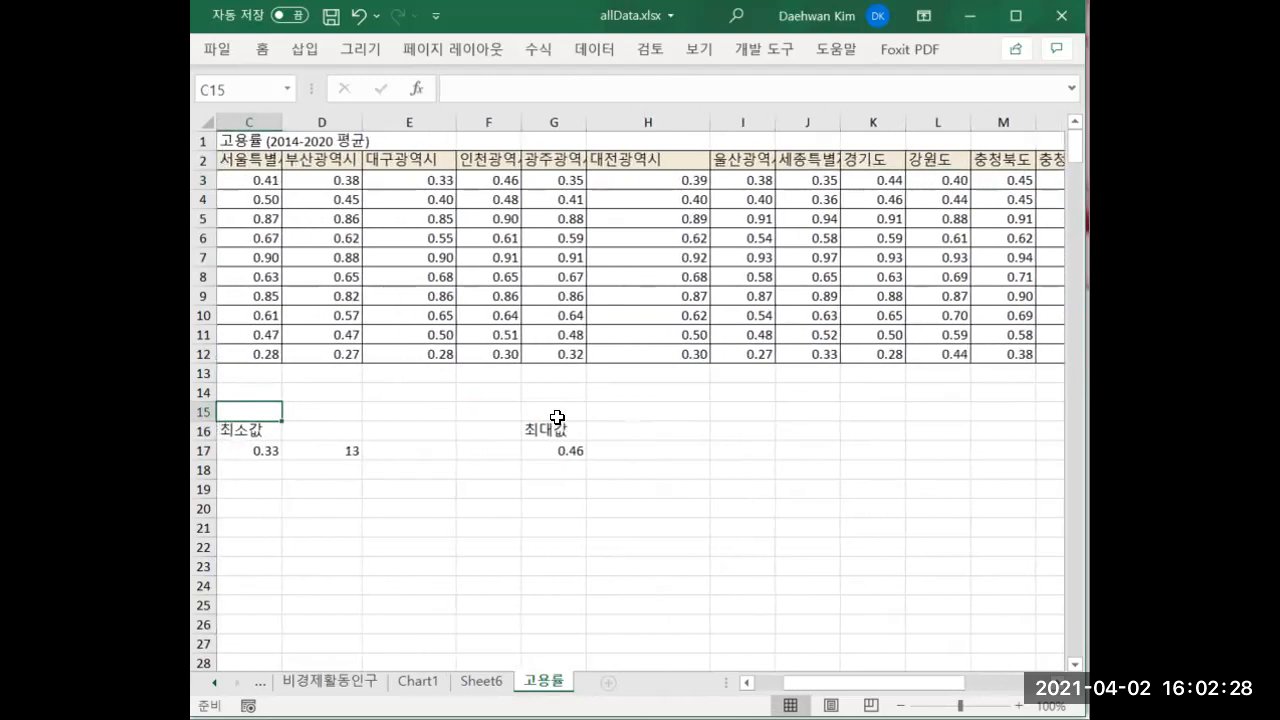
pyautogui.press('Left')
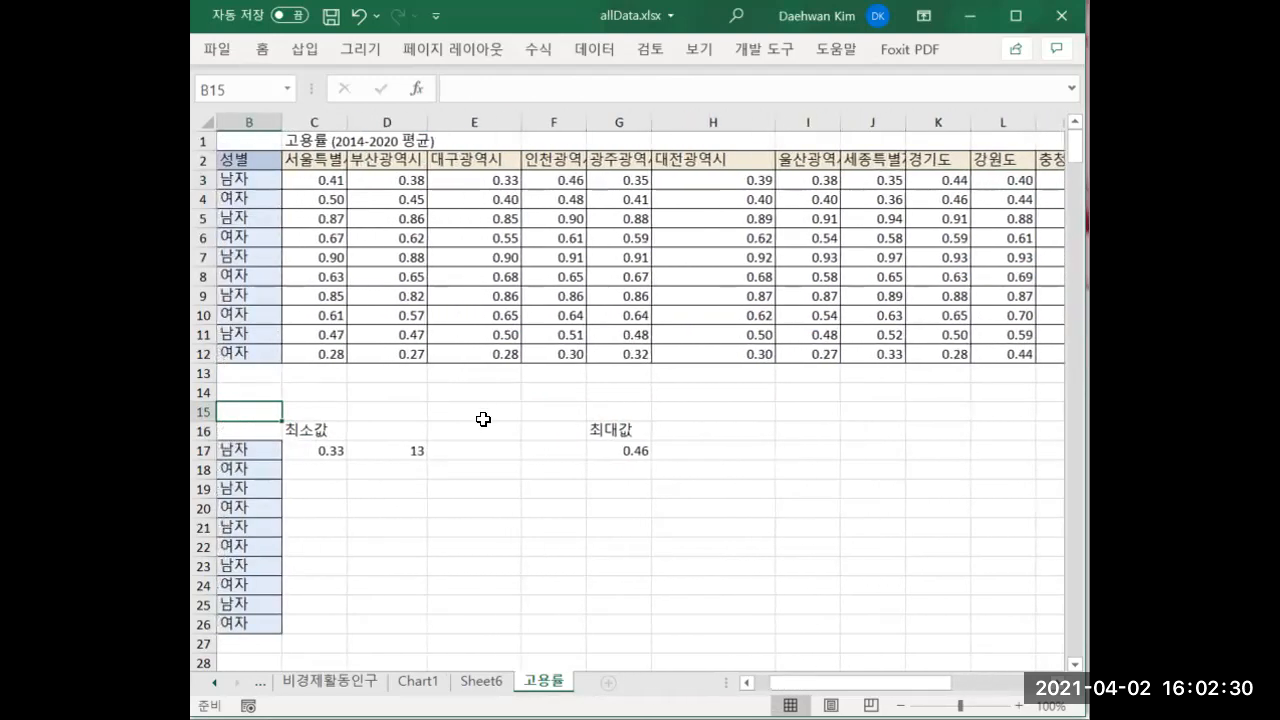
pyautogui.click(395, 450)
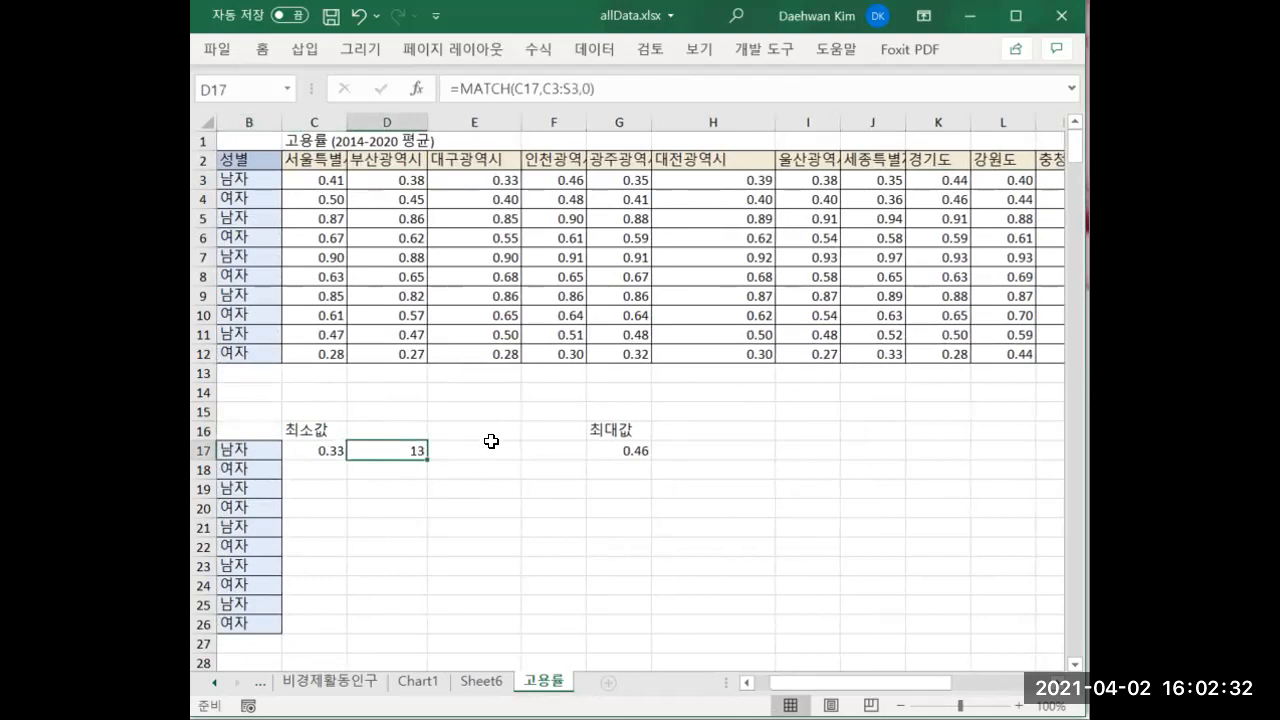
pyautogui.click(318, 180)
pyautogui.press('Right')
pyautogui.press('Right')
pyautogui.press('Right')
pyautogui.press('Right')
pyautogui.press('Right')
pyautogui.press('Right')
pyautogui.press('Right')
pyautogui.press('Right')
pyautogui.press('Right')
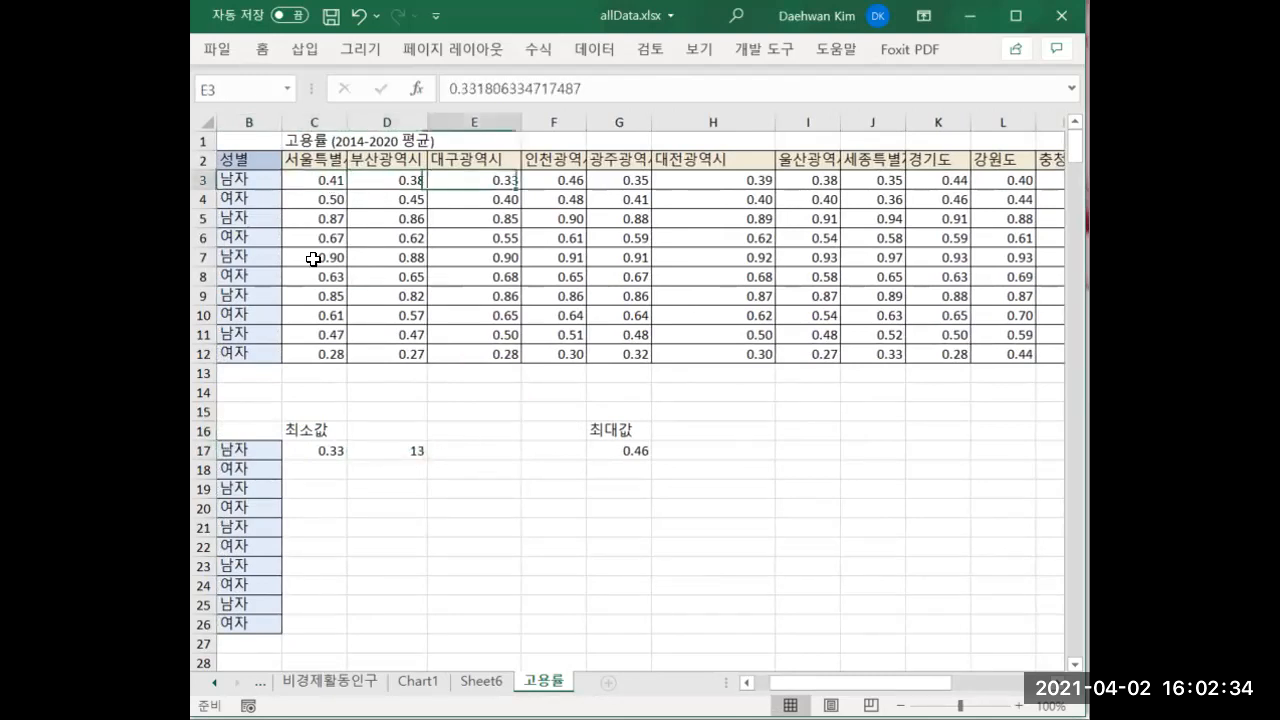
pyautogui.press('Right')
pyautogui.press('Right')
pyautogui.press('Right')
pyautogui.press('Right')
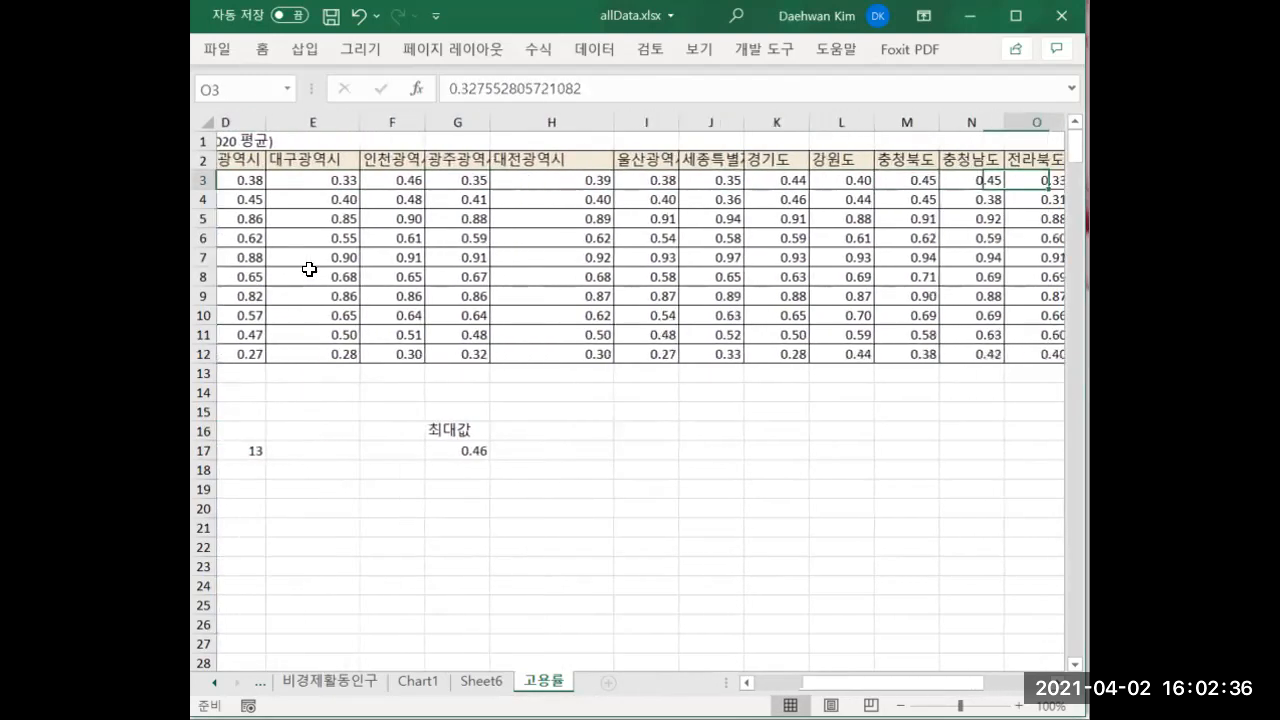
pyautogui.press('Left')
pyautogui.press('Up')
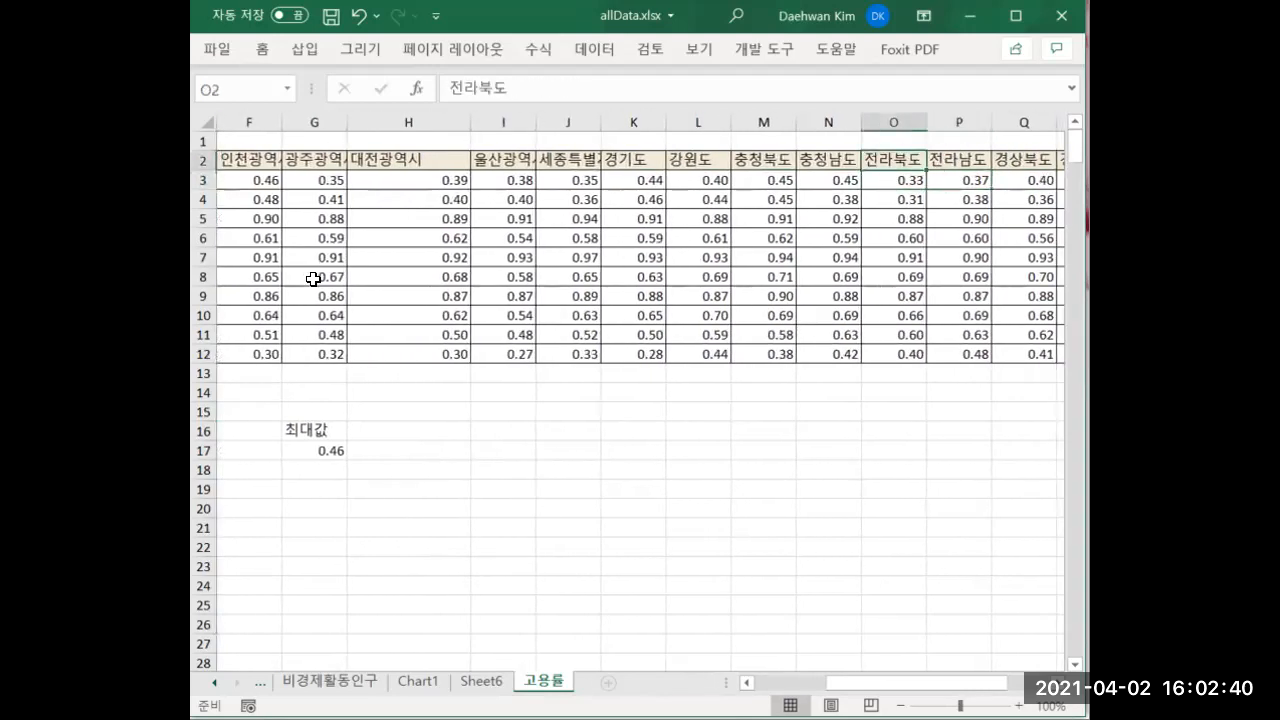
# Insert the OFFSET function from the 찾기/참조 영역 category into E17 and move its arguments dialog clear of the cell.
pyautogui.click(322, 394)
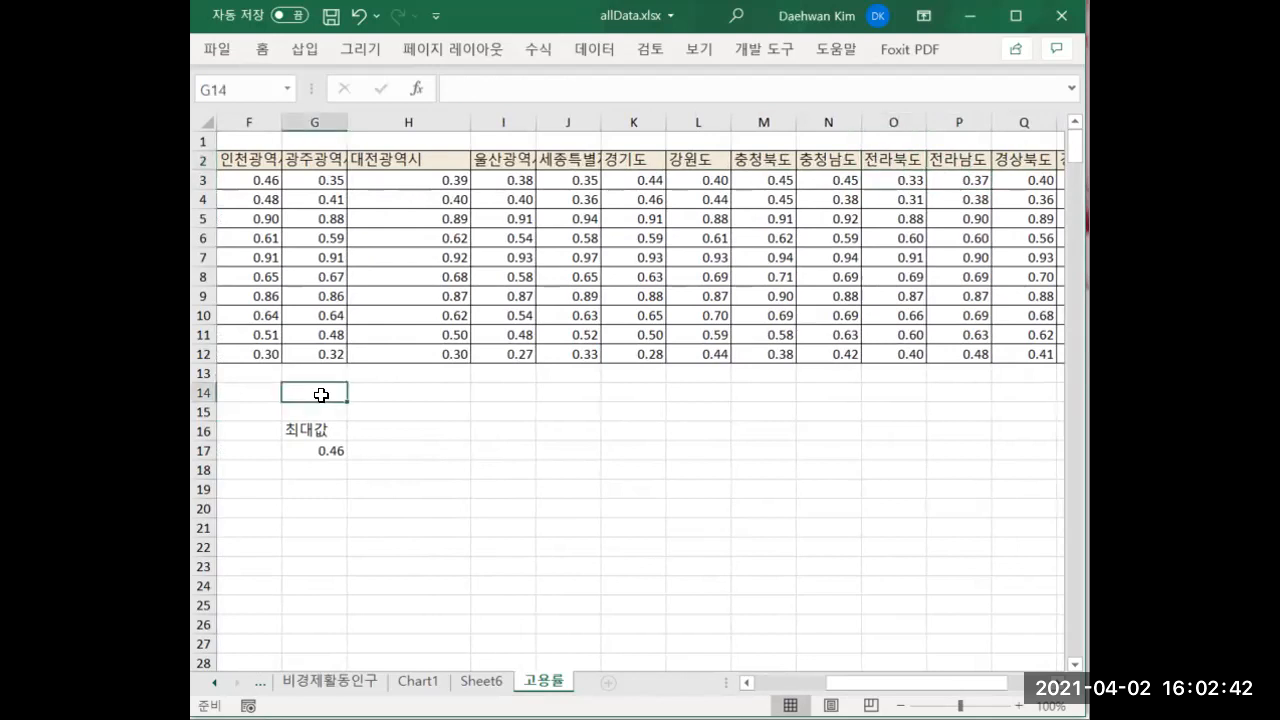
pyautogui.press('Left')
pyautogui.press('Left')
pyautogui.press('Left')
pyautogui.press('Left')
pyautogui.click(384, 450)
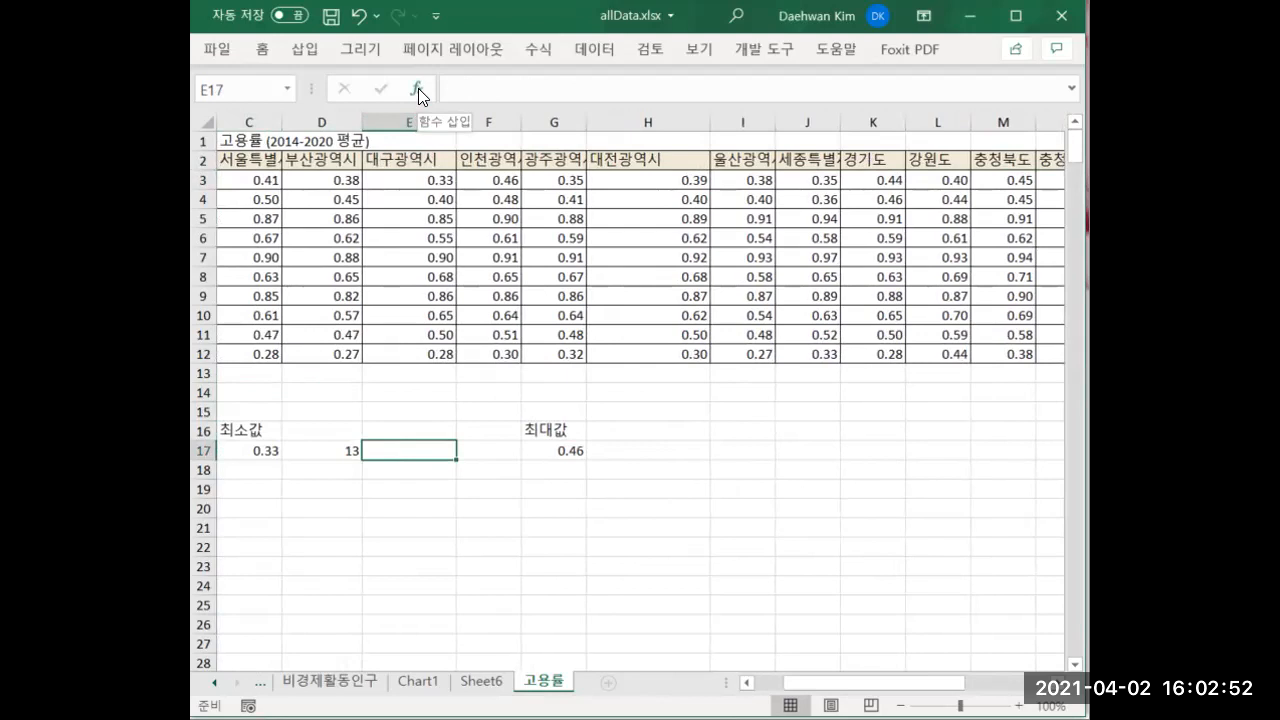
pyautogui.click(418, 88)
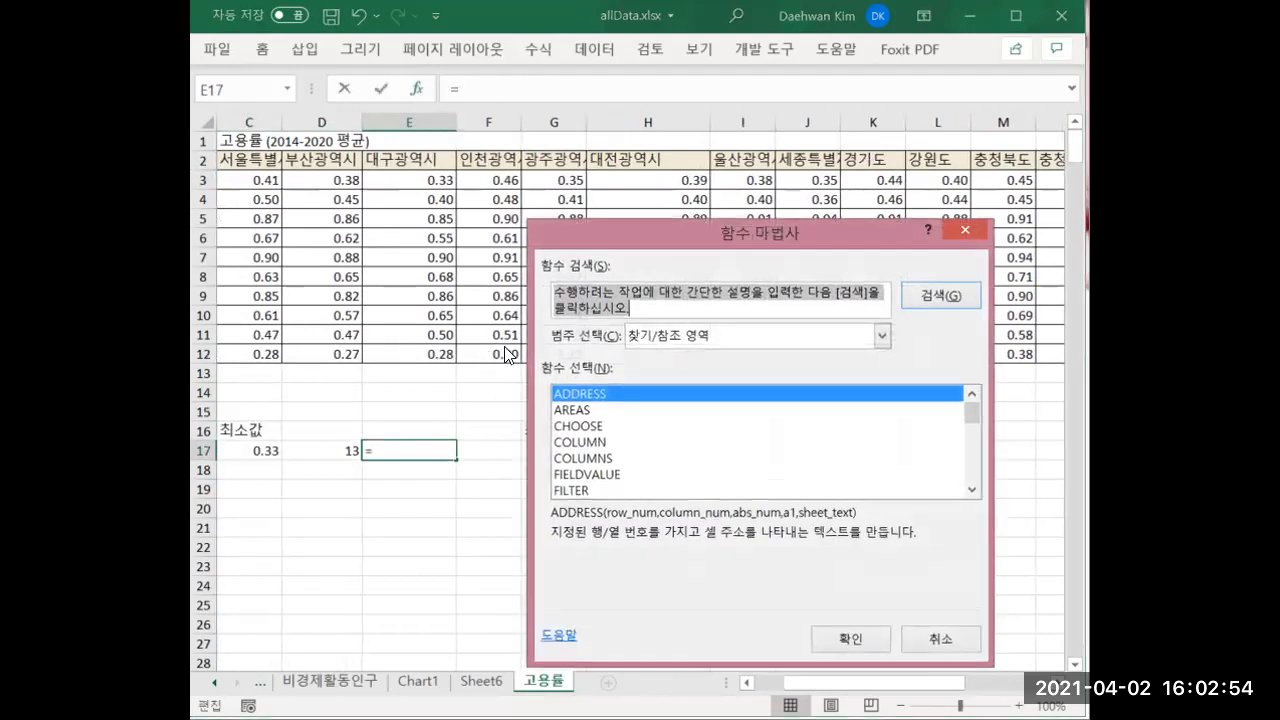
pyautogui.moveTo(638, 224); pyautogui.dragTo(566, 144)
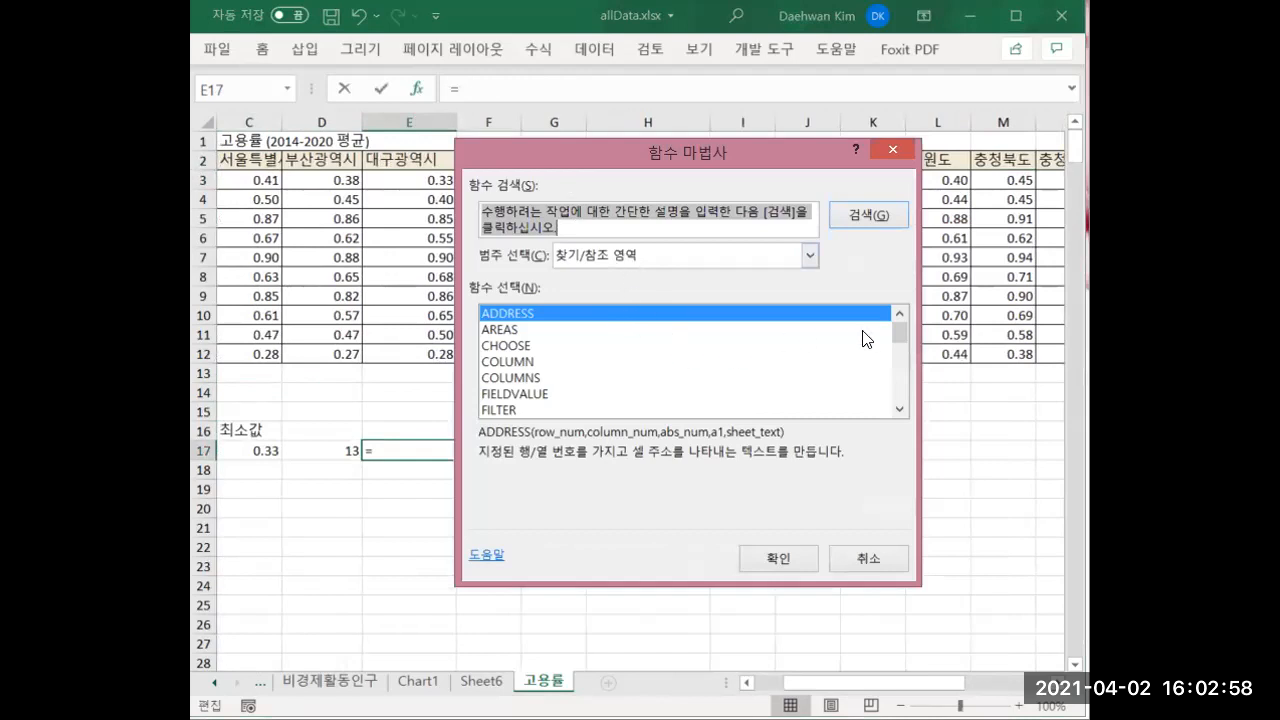
pyautogui.click(898, 410)
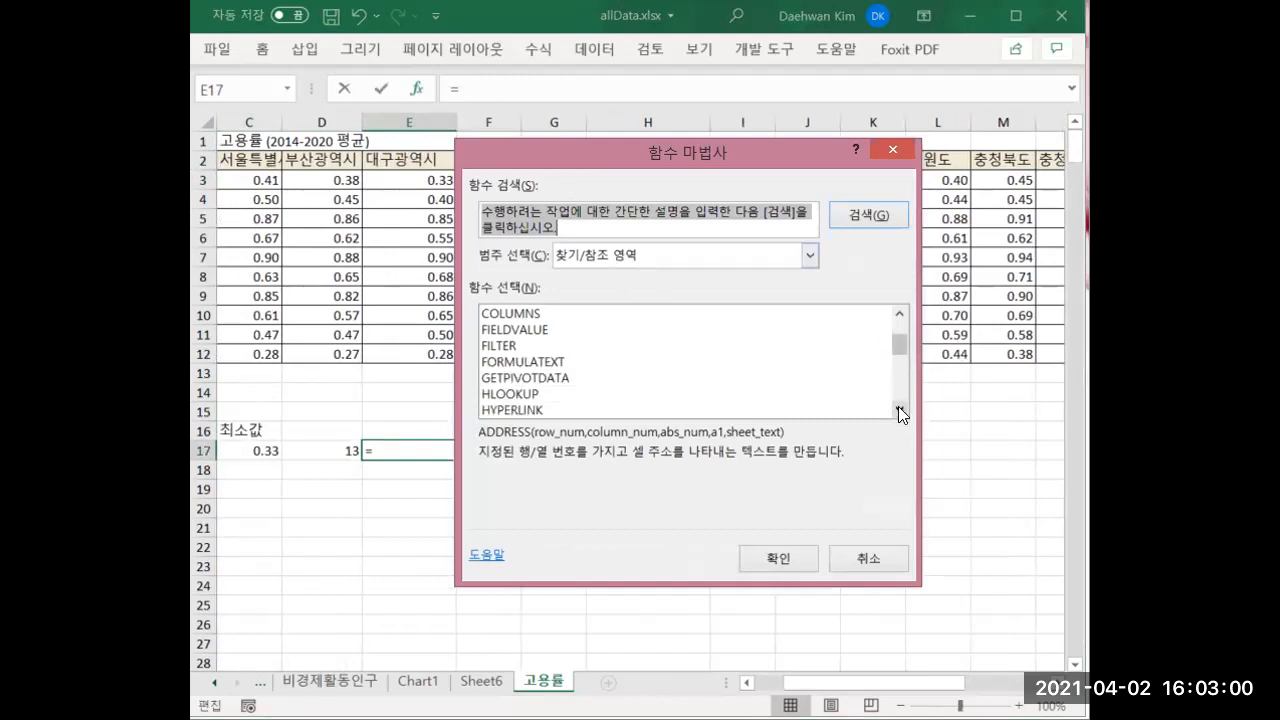
pyautogui.click(898, 410)
pyautogui.click(898, 410)
pyautogui.click(898, 410)
pyautogui.click(898, 410)
pyautogui.click(501, 362)
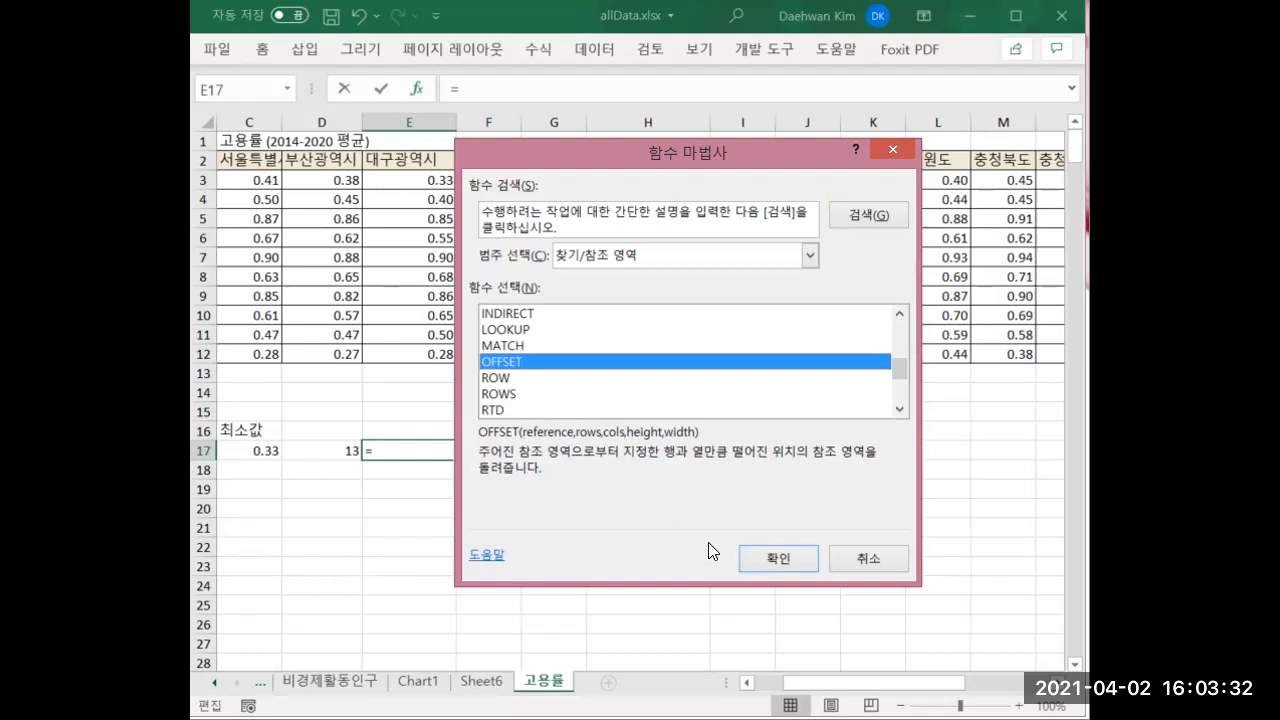
pyautogui.click(778, 556)
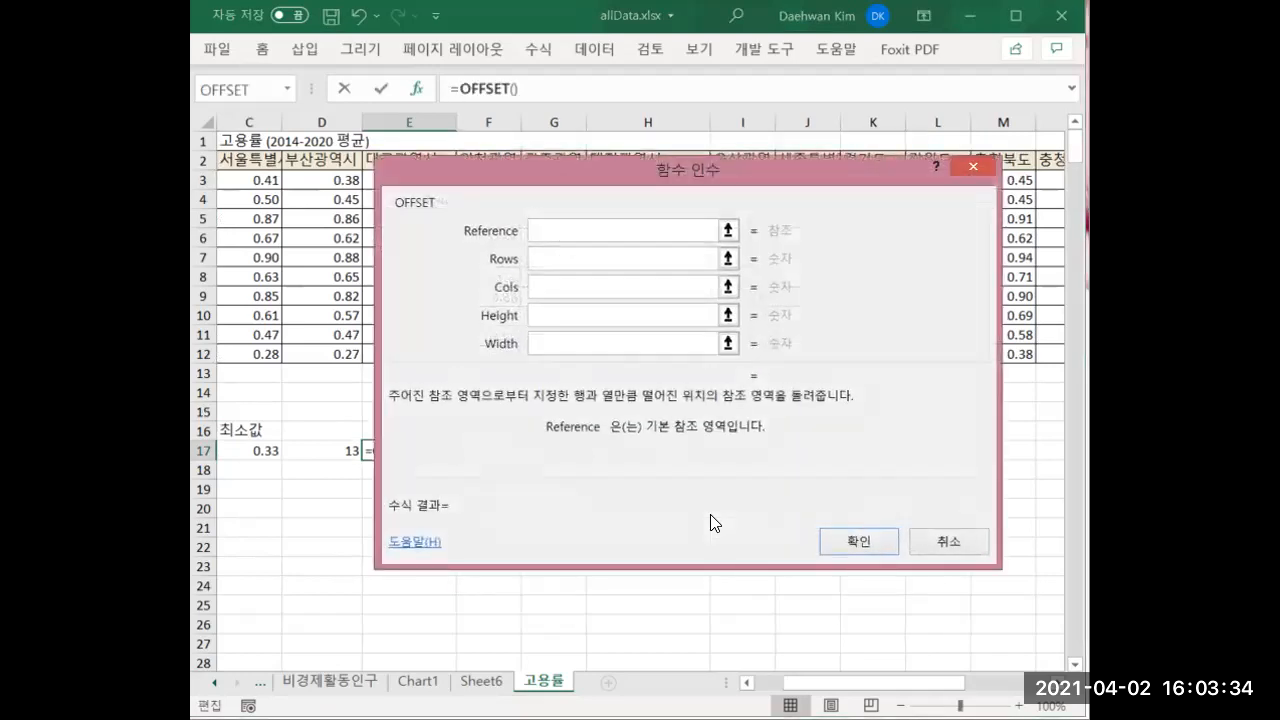
pyautogui.moveTo(604, 172); pyautogui.dragTo(685, 191)
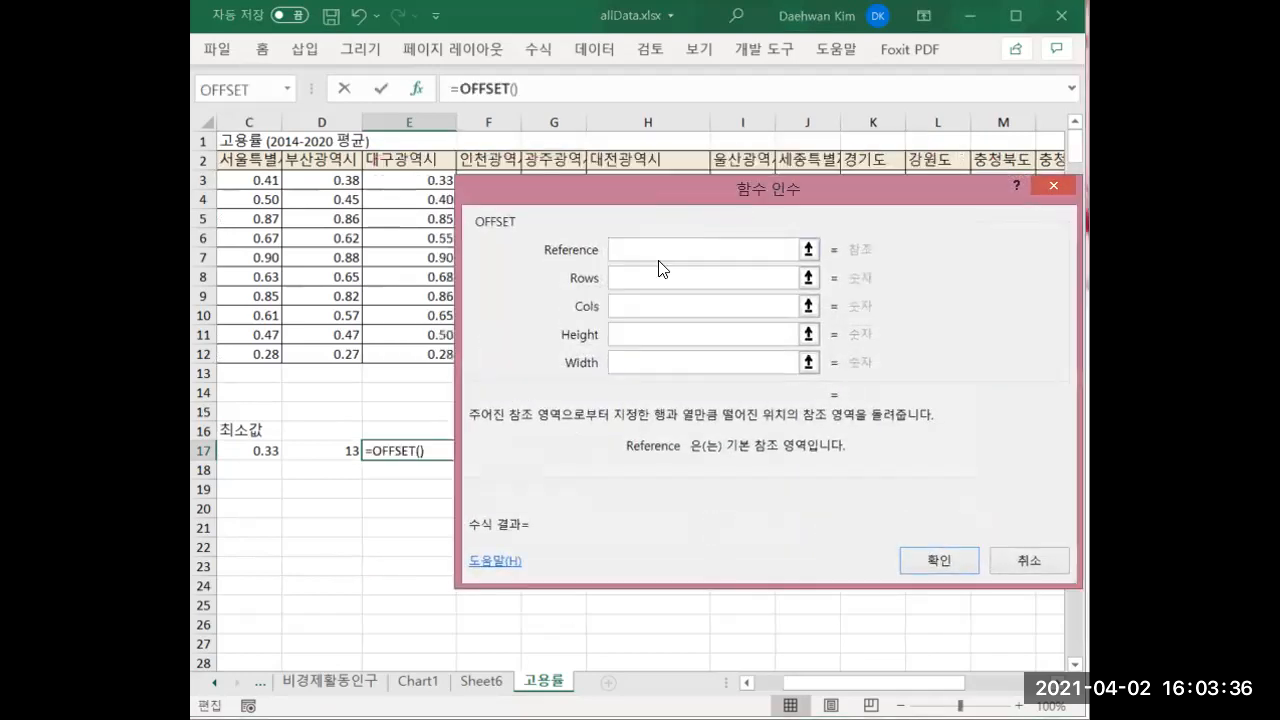
# Set the OFFSET function's Reference argument to the 성별 header cell B2 and its Rows argument to 0.
pyautogui.hscroll(-2, 320, 250)
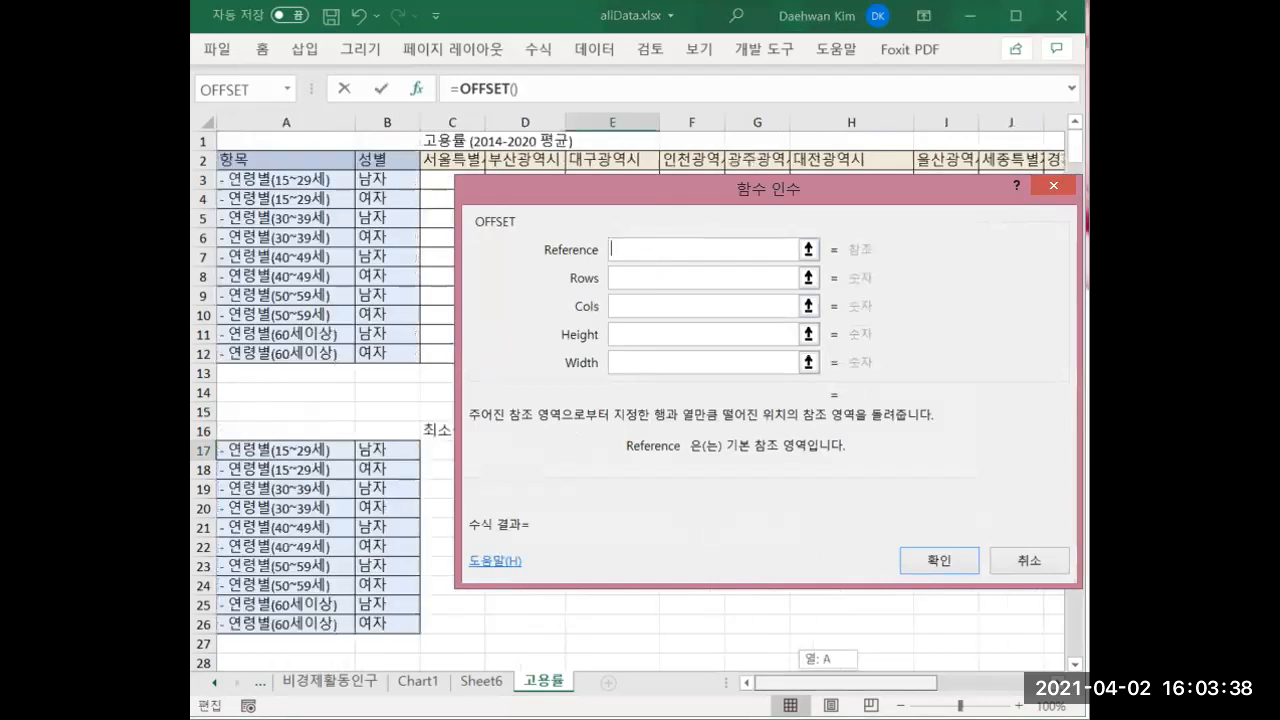
pyautogui.click(379, 156)
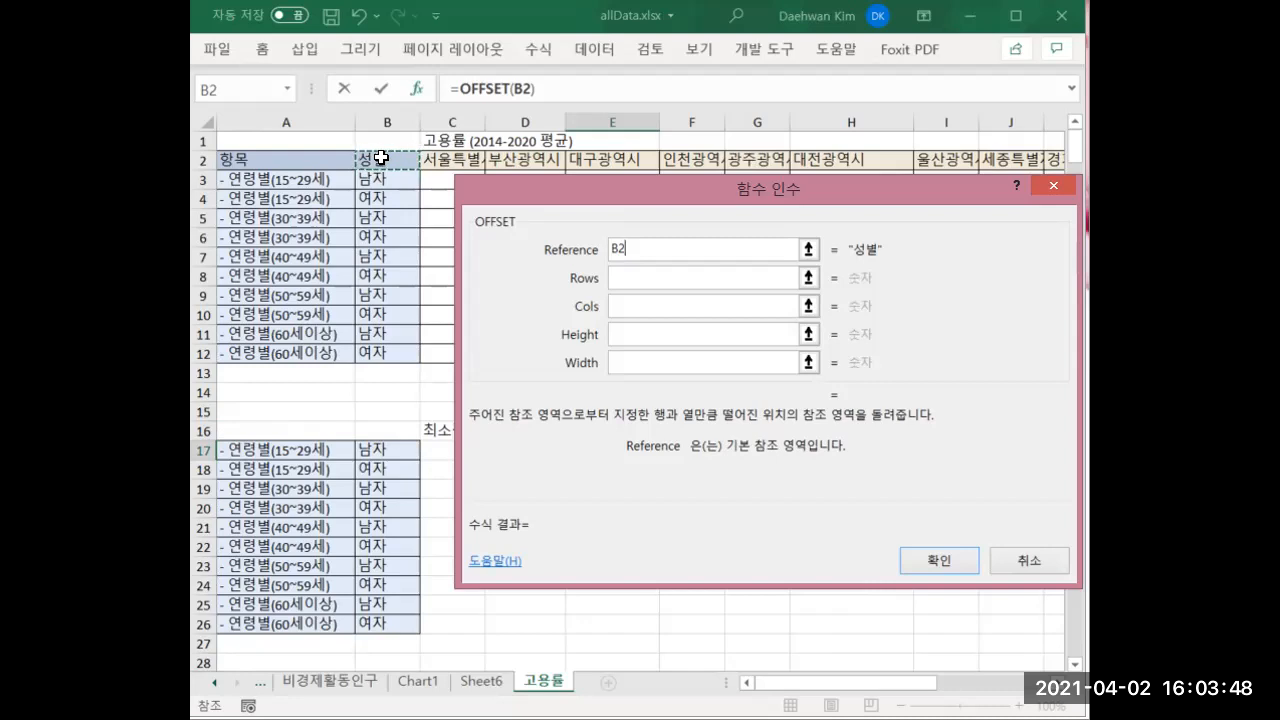
pyautogui.click(620, 278)
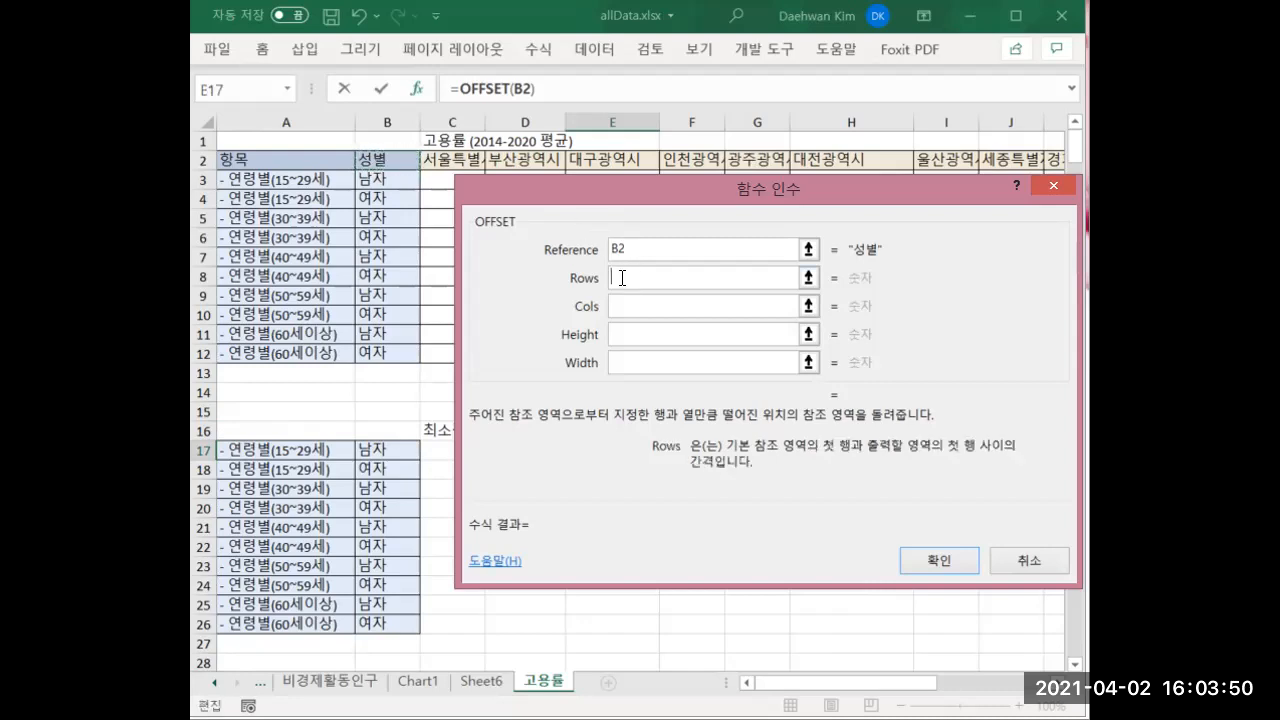
pyautogui.click(389, 158)
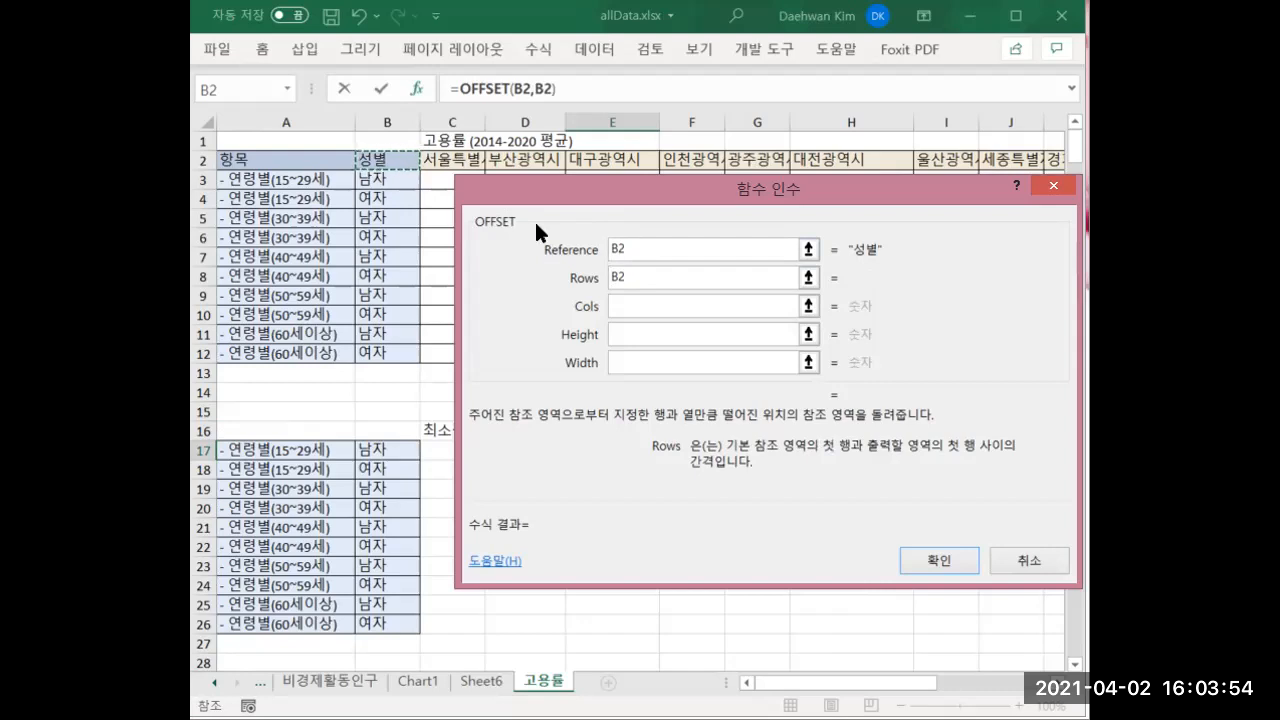
pyautogui.click(638, 277)
pyautogui.press('BackSpace')
pyautogui.press('BackSpace')
pyautogui.write('0')
# Use D17 as the OFFSET function's Cols argument, leave Height and Width empty, and confirm the formula in E17.
pyautogui.click(626, 306)
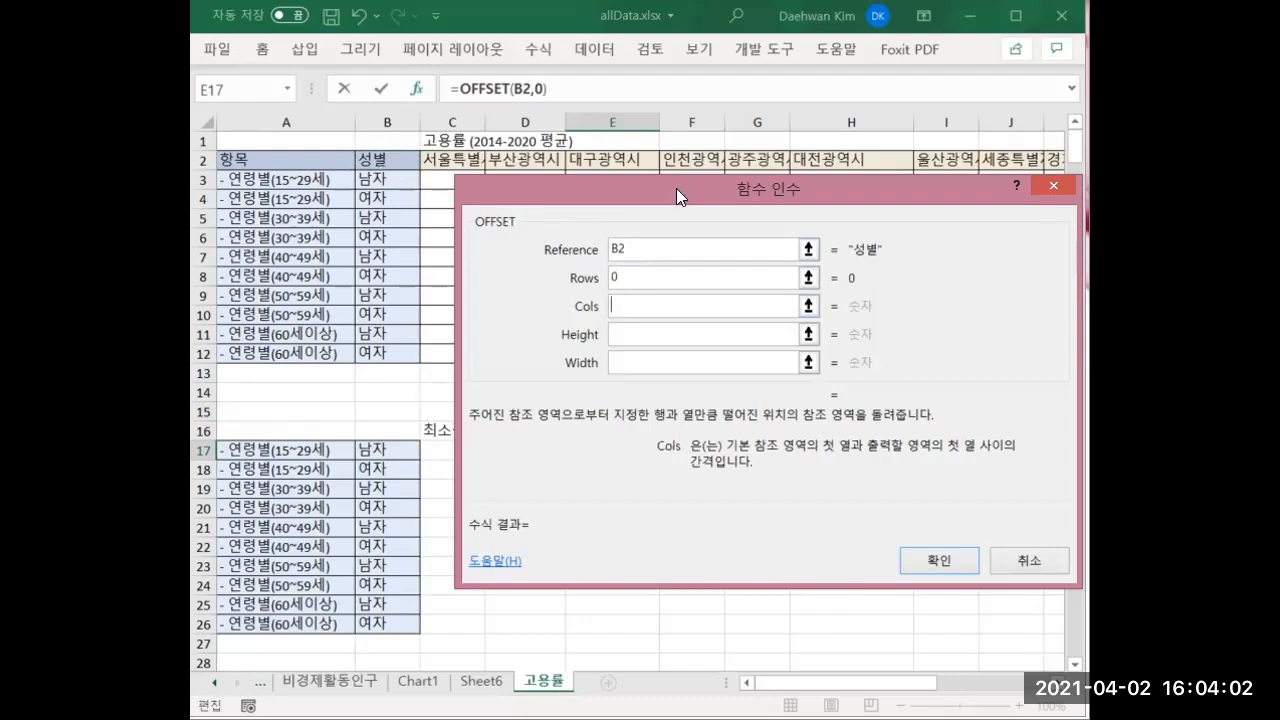
pyautogui.moveTo(676, 188); pyautogui.dragTo(793, 181)
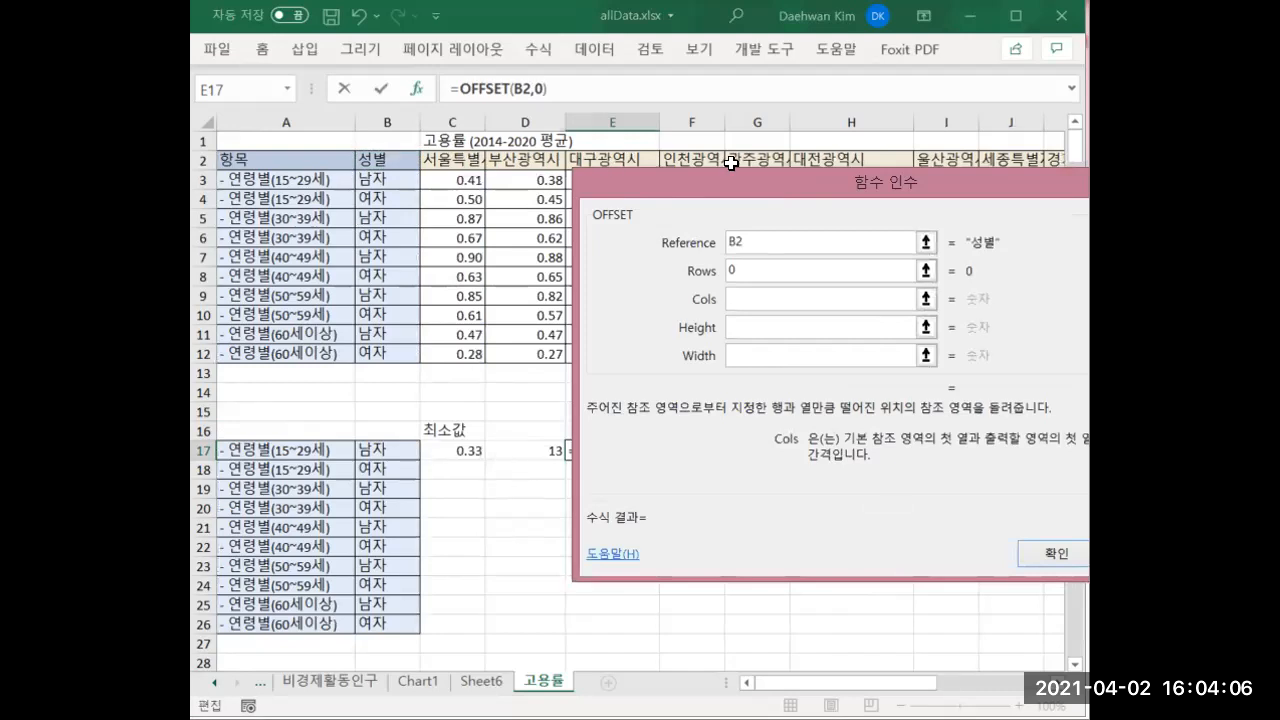
pyautogui.click(531, 451)
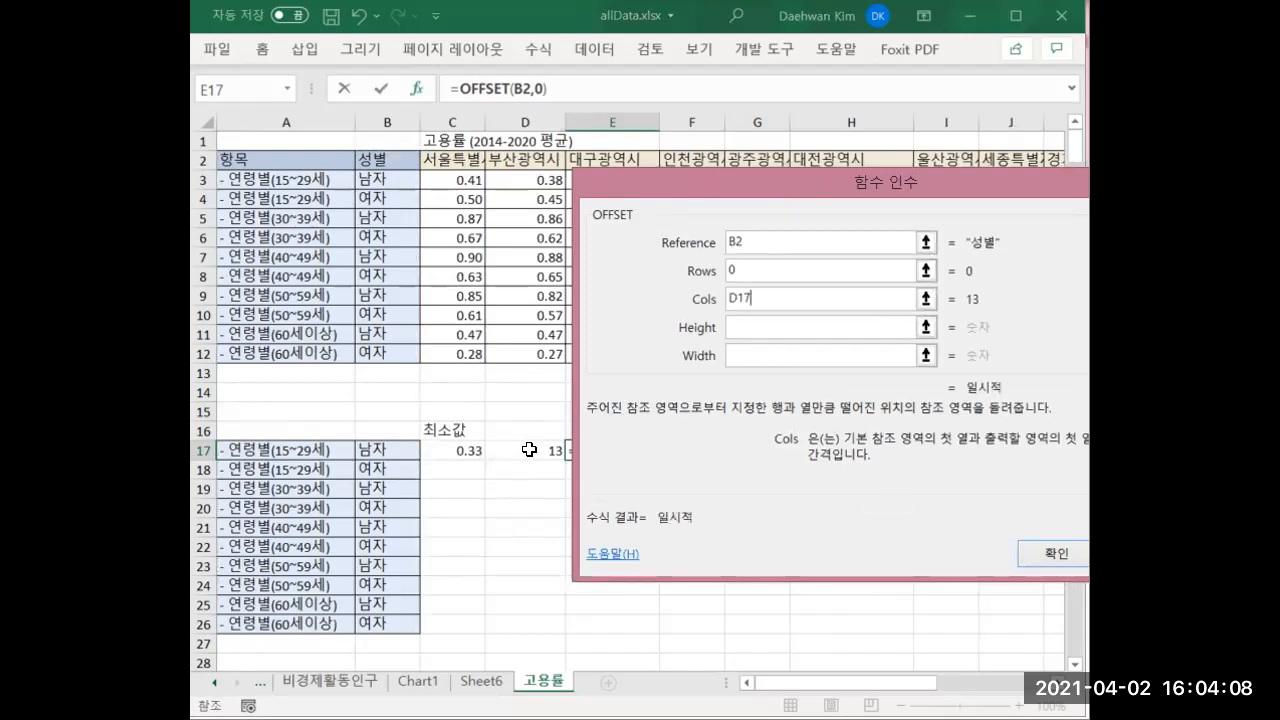
pyautogui.click(798, 322)
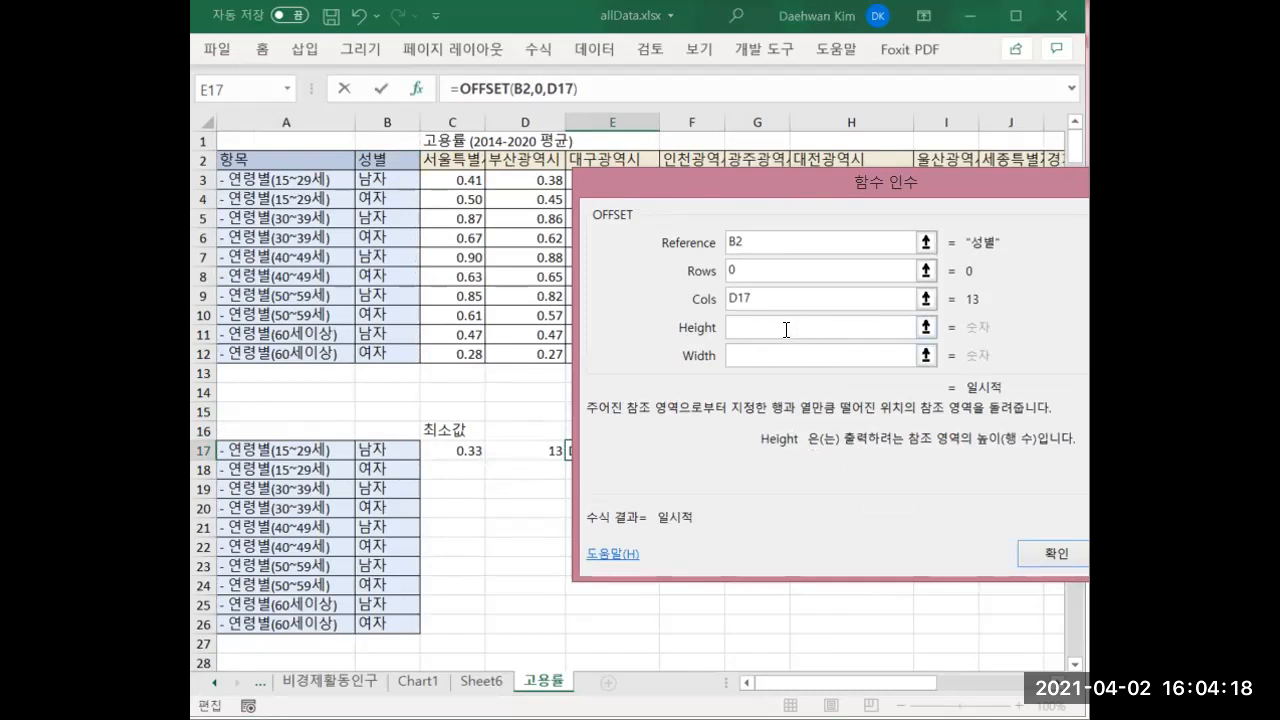
pyautogui.click(779, 354)
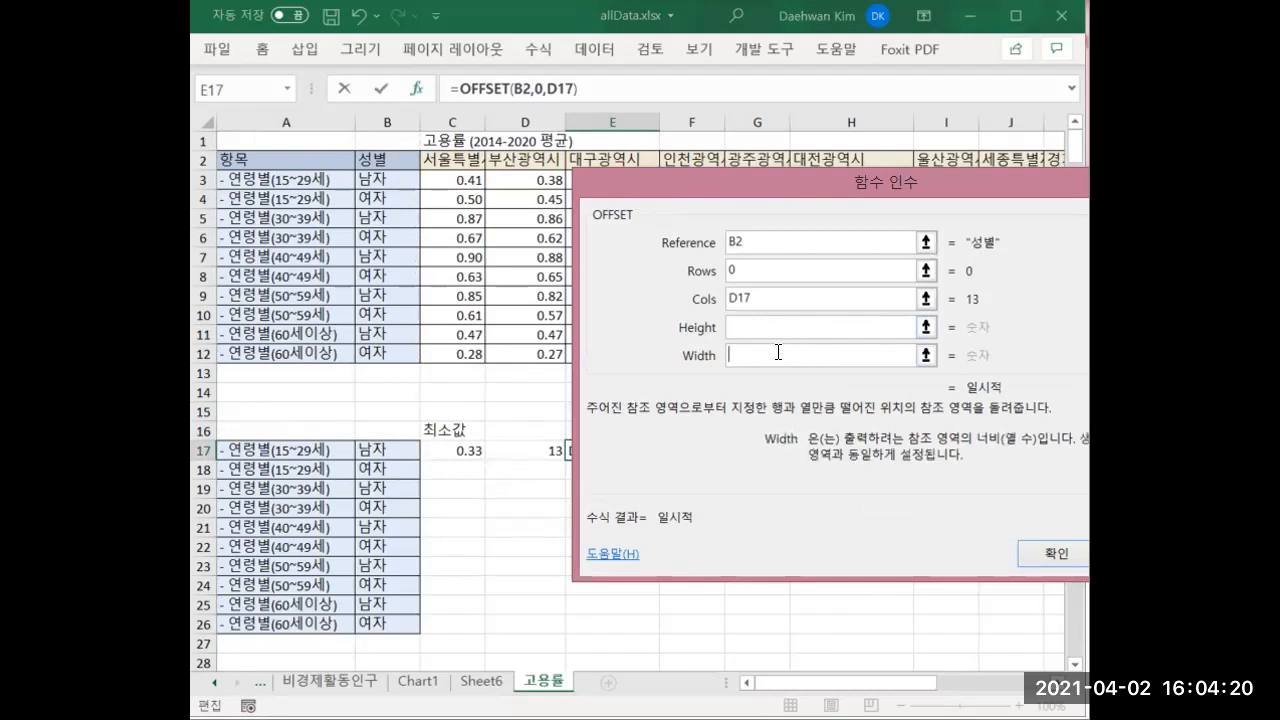
pyautogui.click(775, 326)
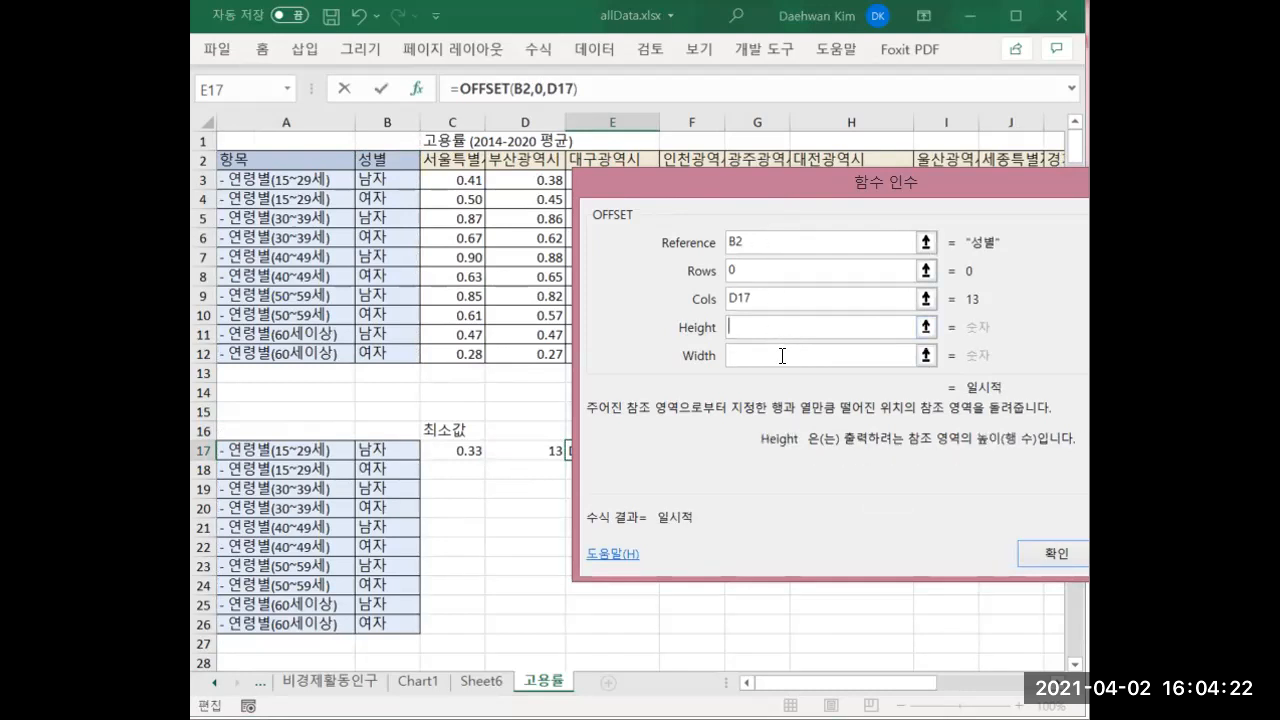
pyautogui.click(1052, 552)
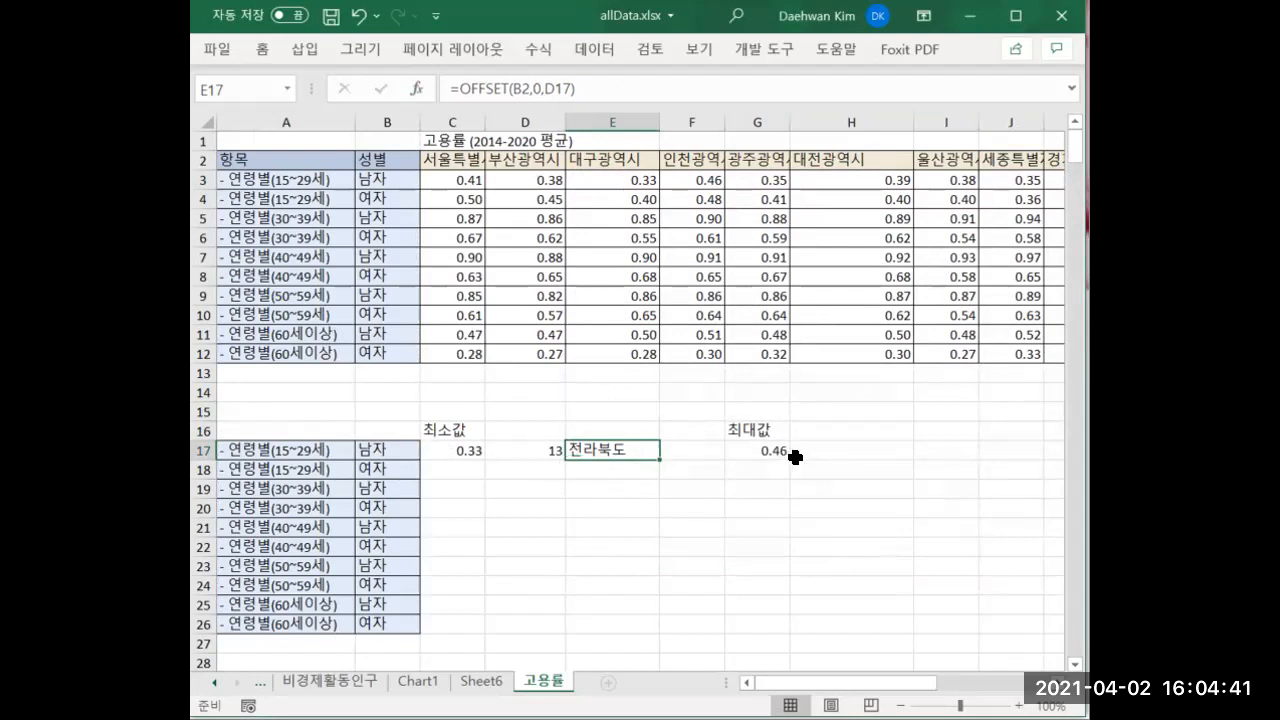
# Fill the MIN formula from C17 down to C26 for all age and gender rows.
pyautogui.click(461, 451)
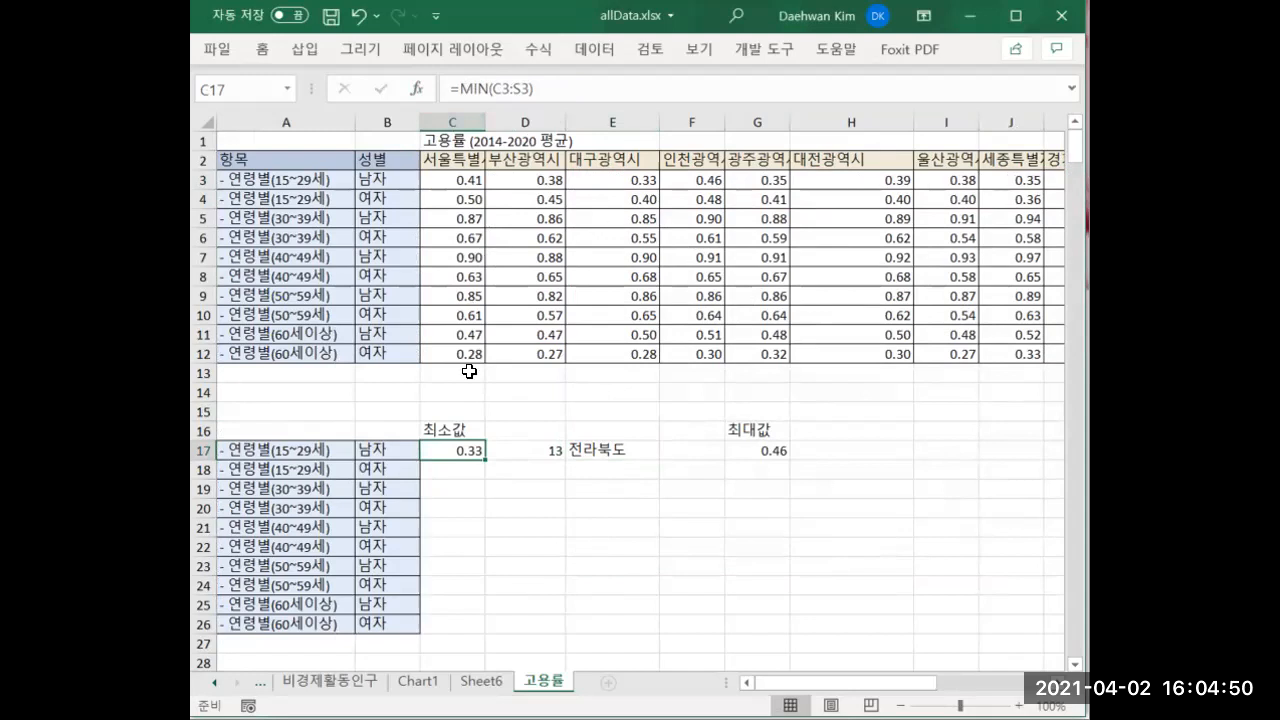
pyautogui.moveTo(484, 460); pyautogui.dragTo(465, 472)
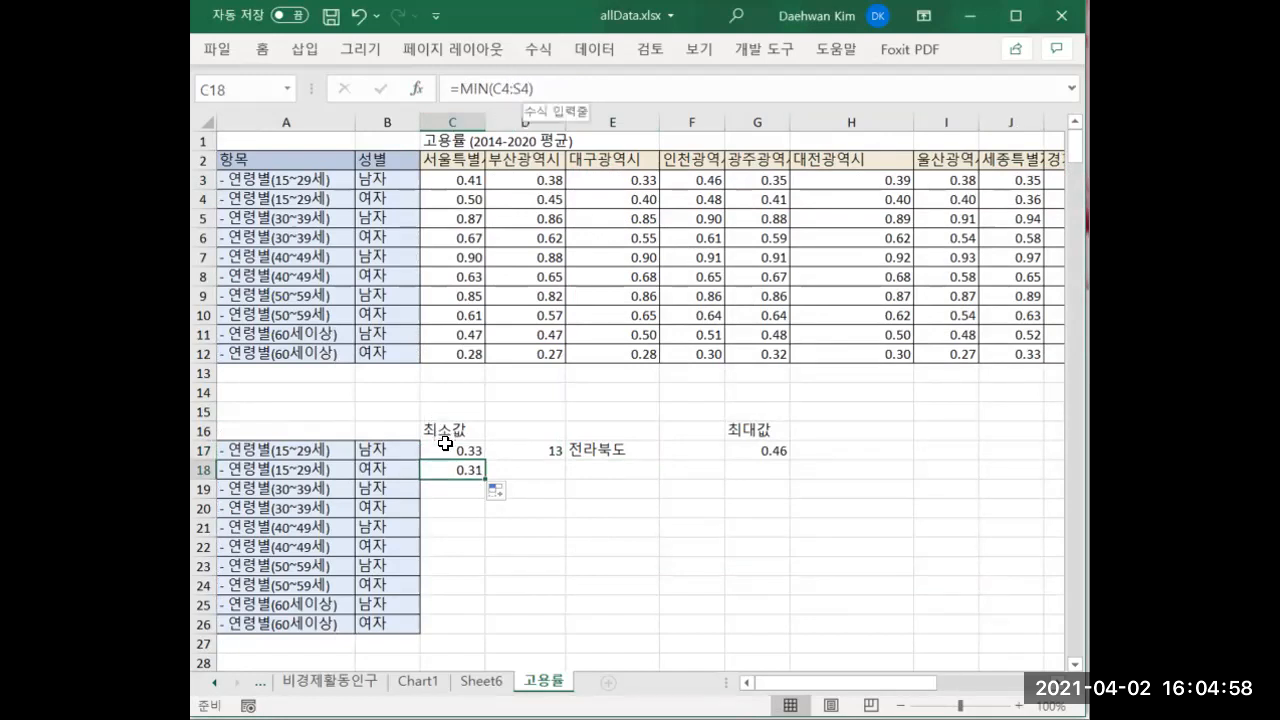
pyautogui.click(447, 449)
pyautogui.moveTo(486, 458); pyautogui.dragTo(466, 628)
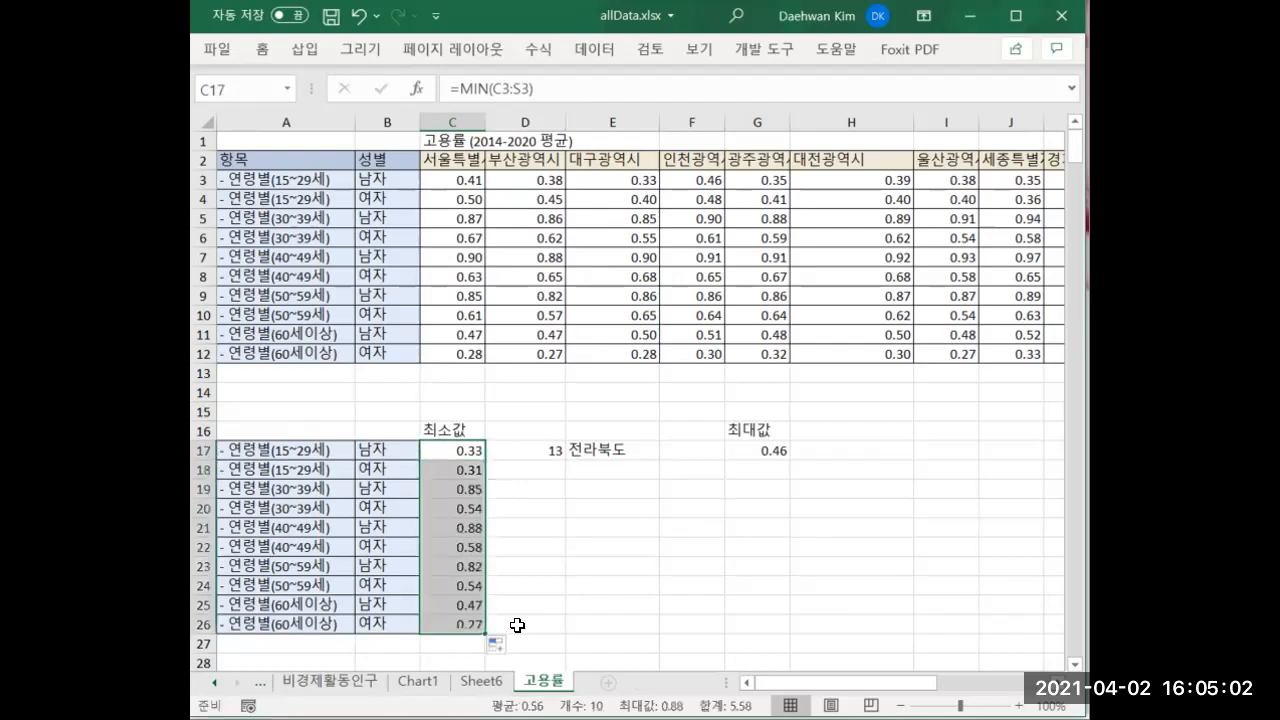
pyautogui.click(517, 625)
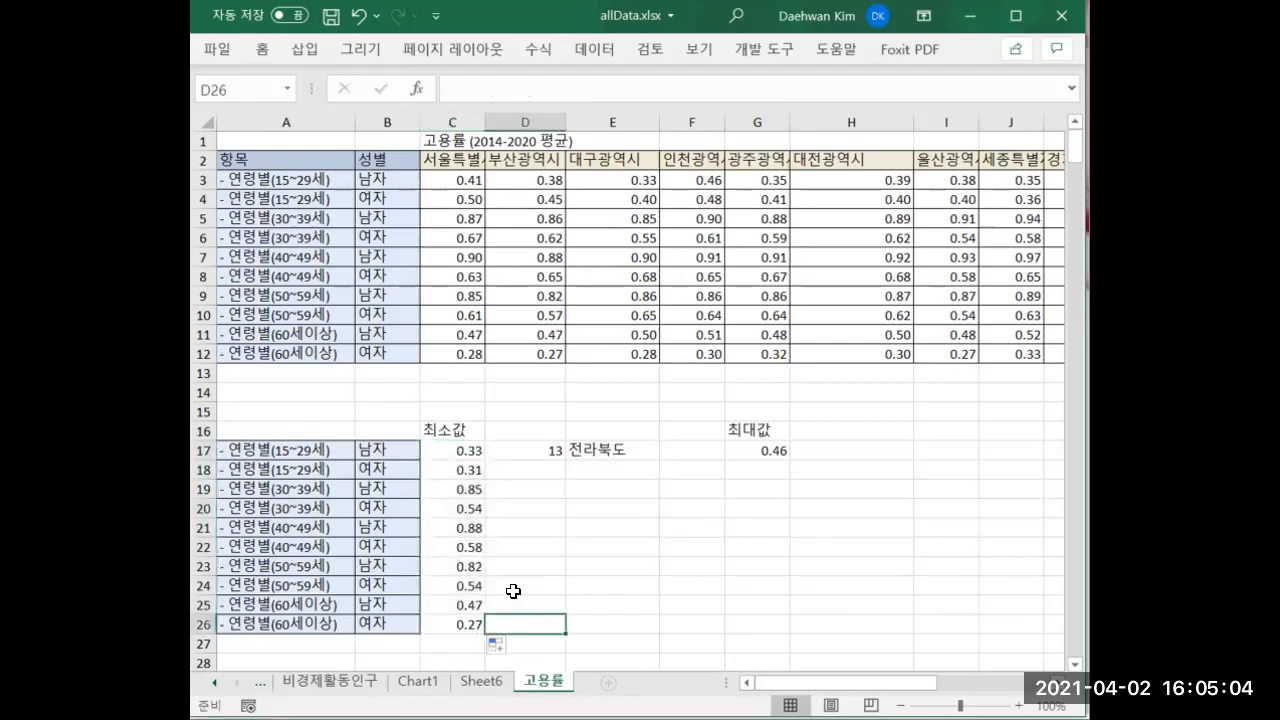
# Fill the MATCH formula from D17 down to D26, checking its shifted references in D18.
pyautogui.click(515, 450)
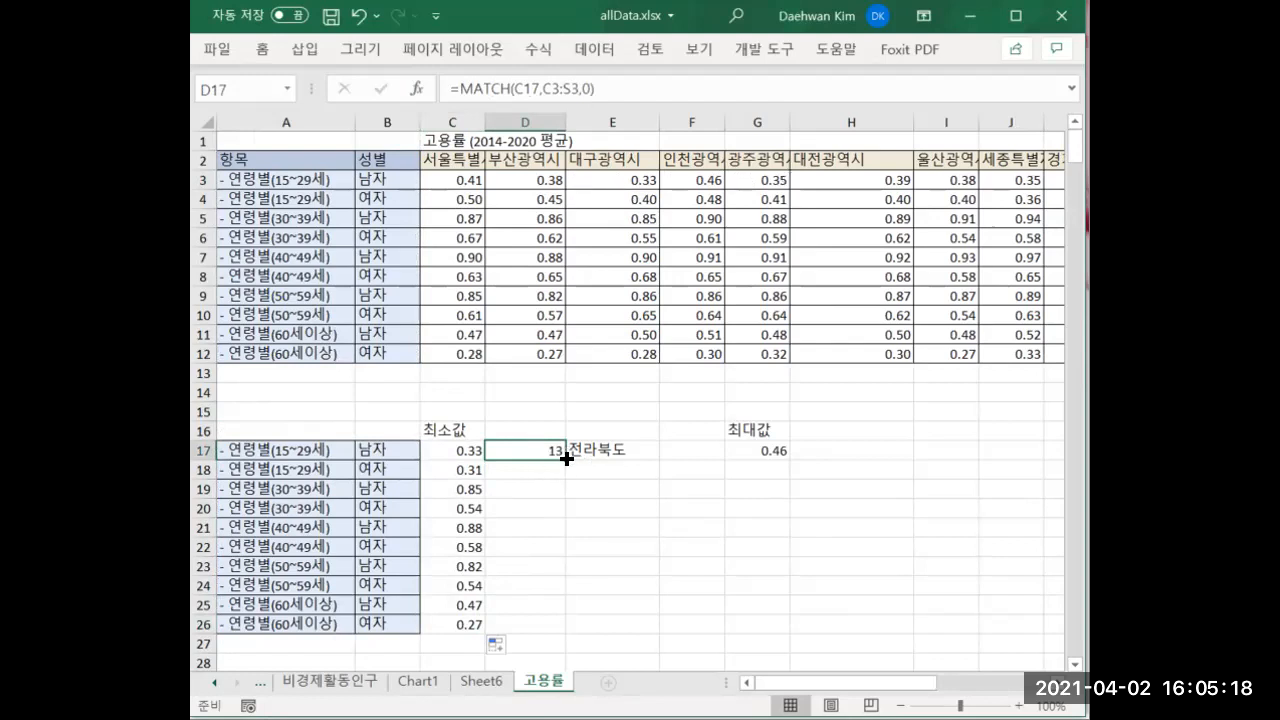
pyautogui.moveTo(566, 472); pyautogui.dragTo(571, 471)
pyautogui.click(527, 472)
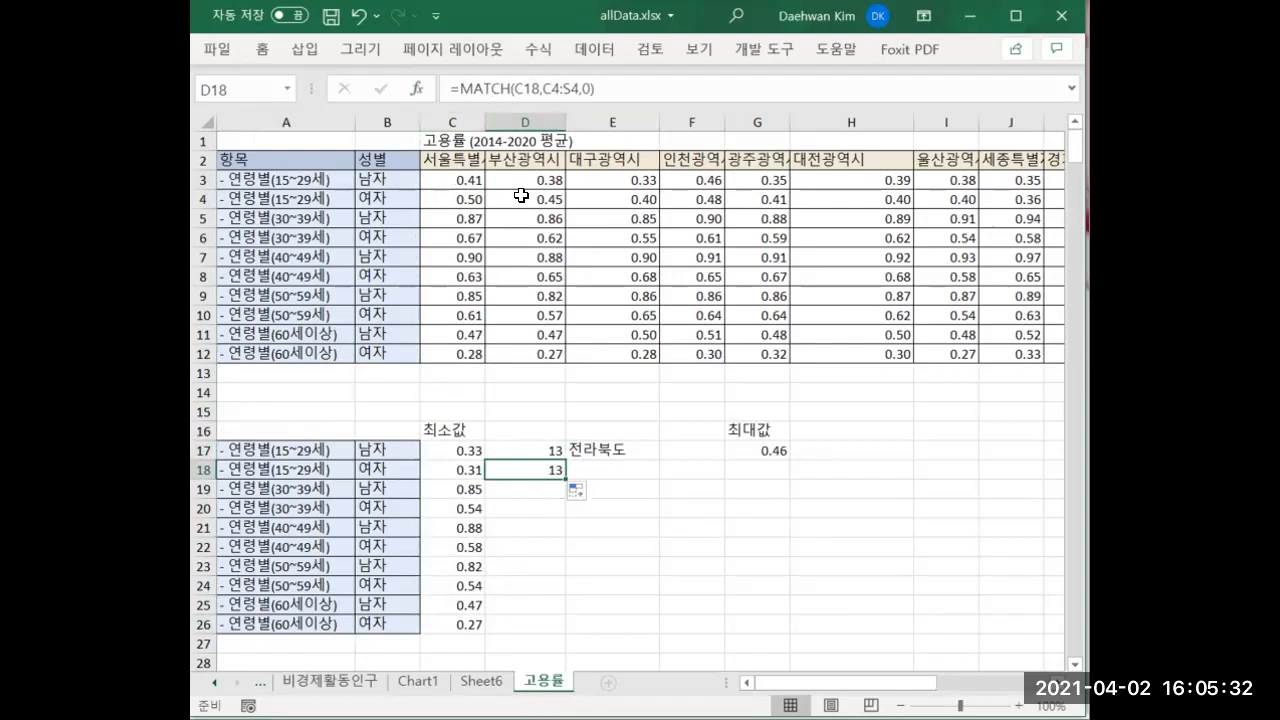
pyautogui.click(528, 450)
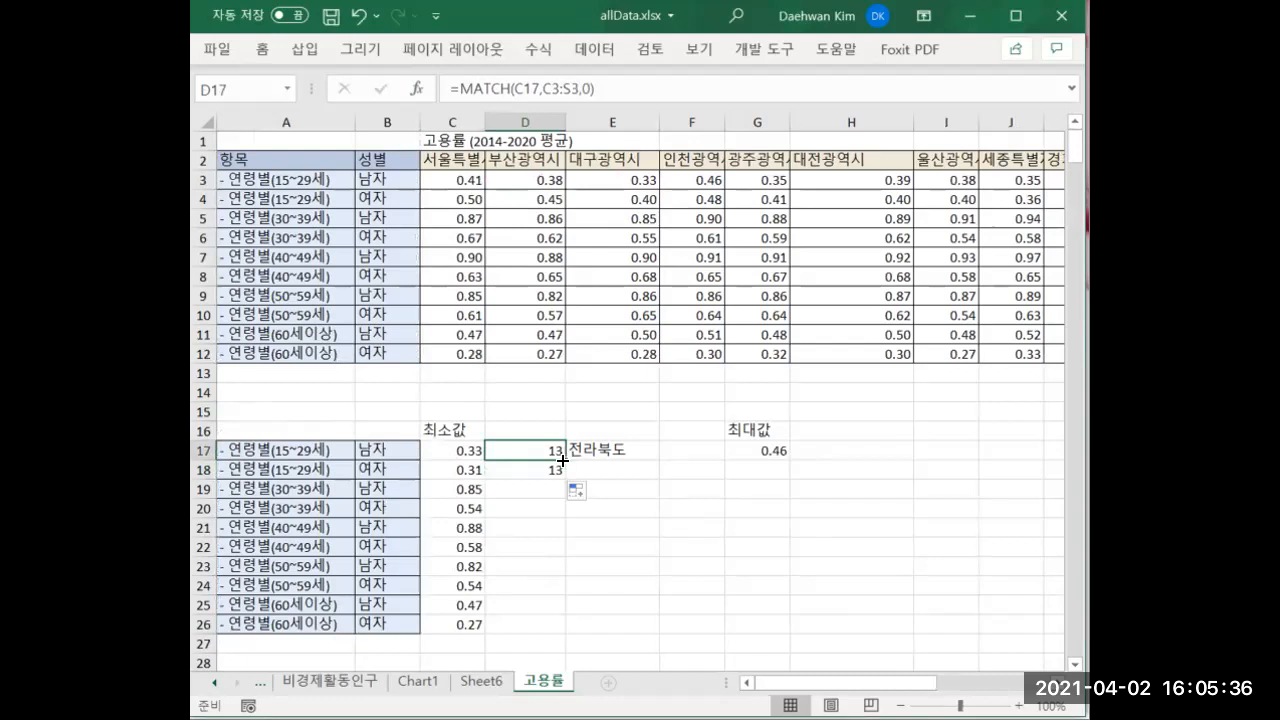
pyautogui.moveTo(563, 460); pyautogui.dragTo(563, 479)
pyautogui.doubleClick(564, 480)
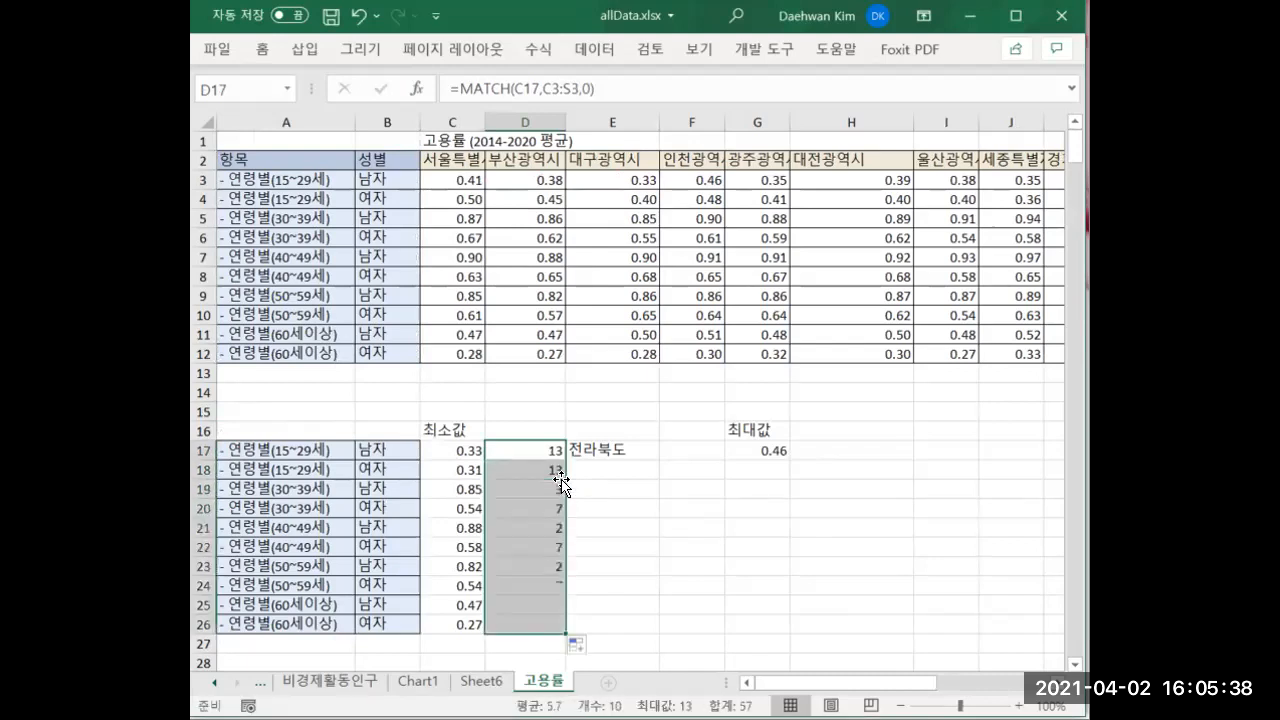
pyautogui.click(617, 505)
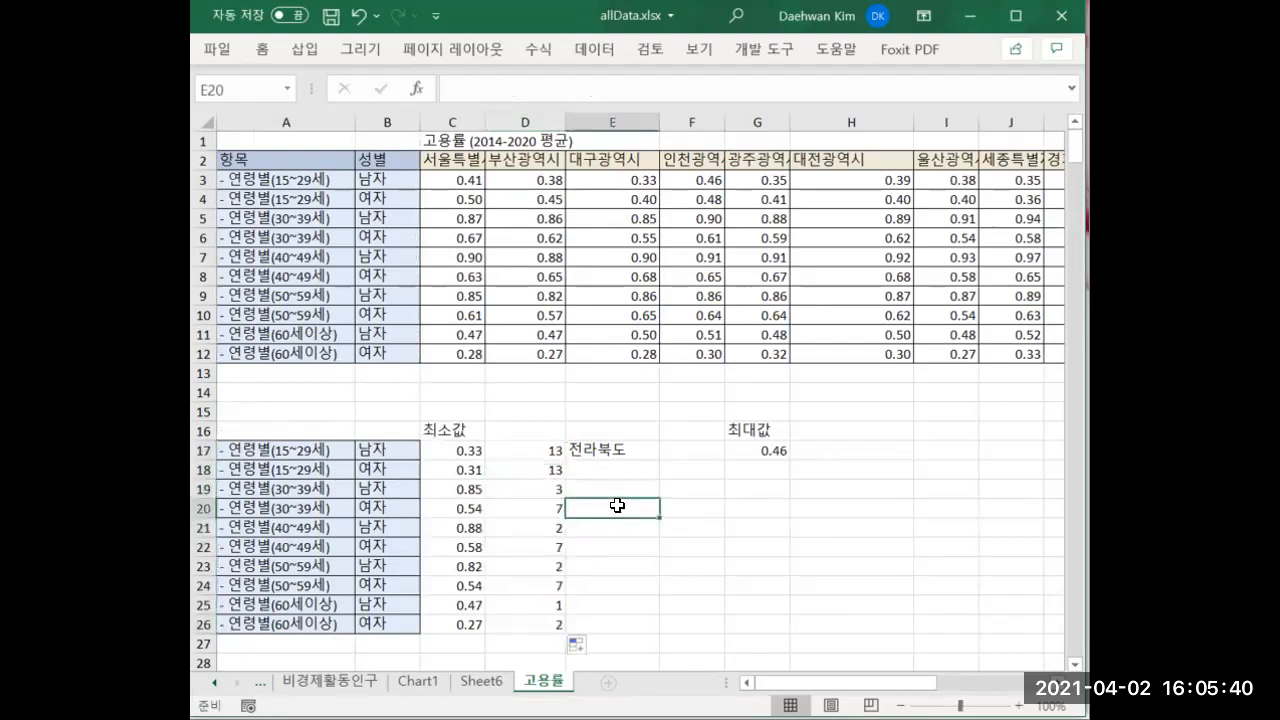
# Try to fill the OFFSET formula from E17 into E18 and compare the reference cells of the two formulas.
pyautogui.click(601, 446)
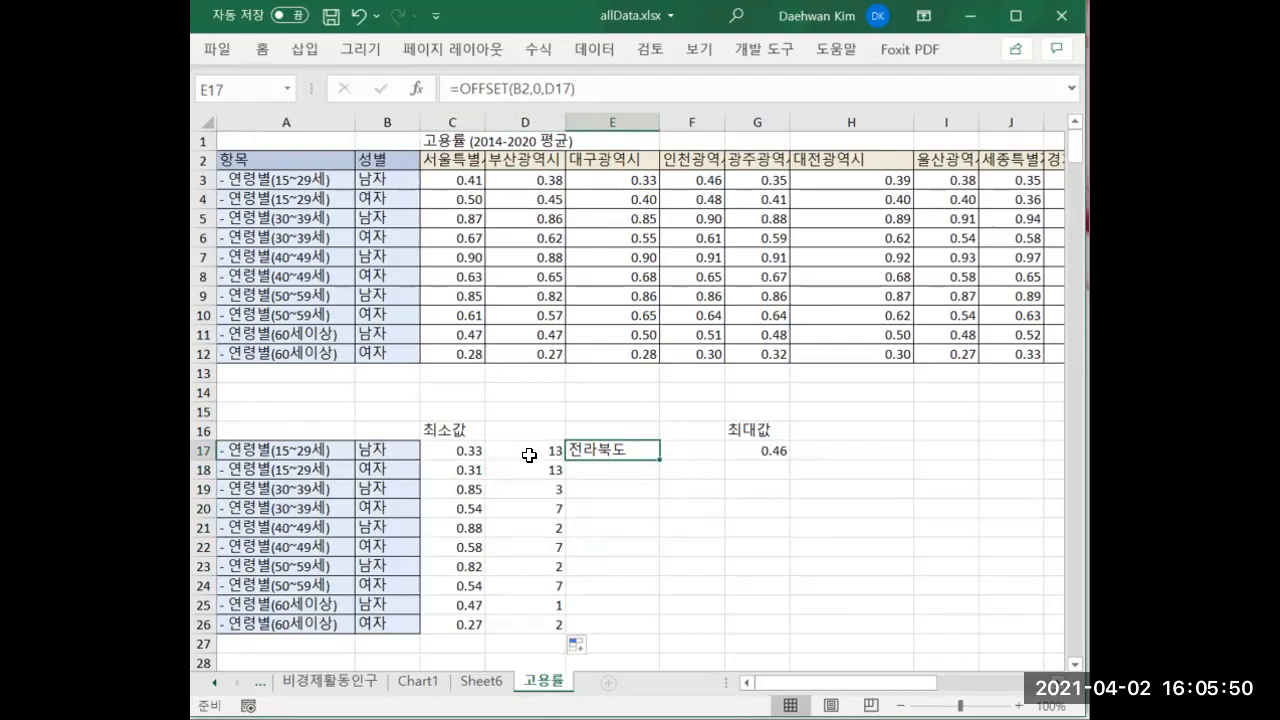
pyautogui.moveTo(659, 459); pyautogui.dragTo(611, 467)
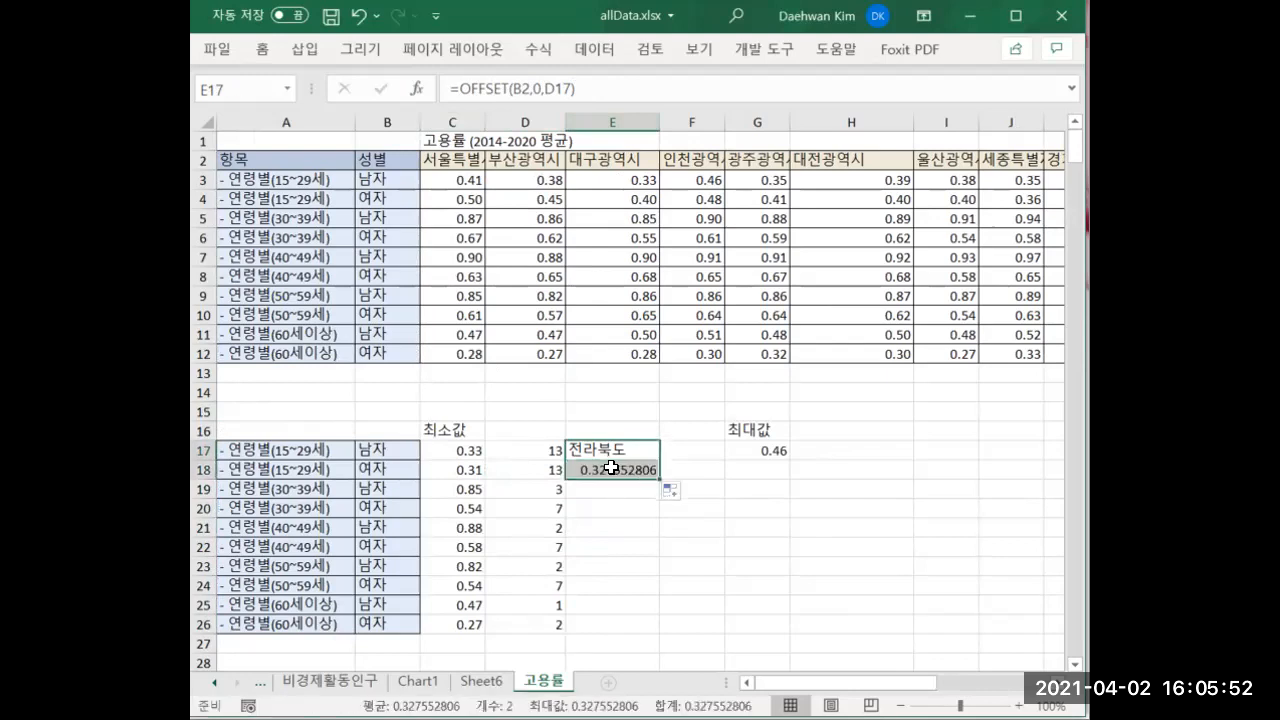
pyautogui.click(611, 467)
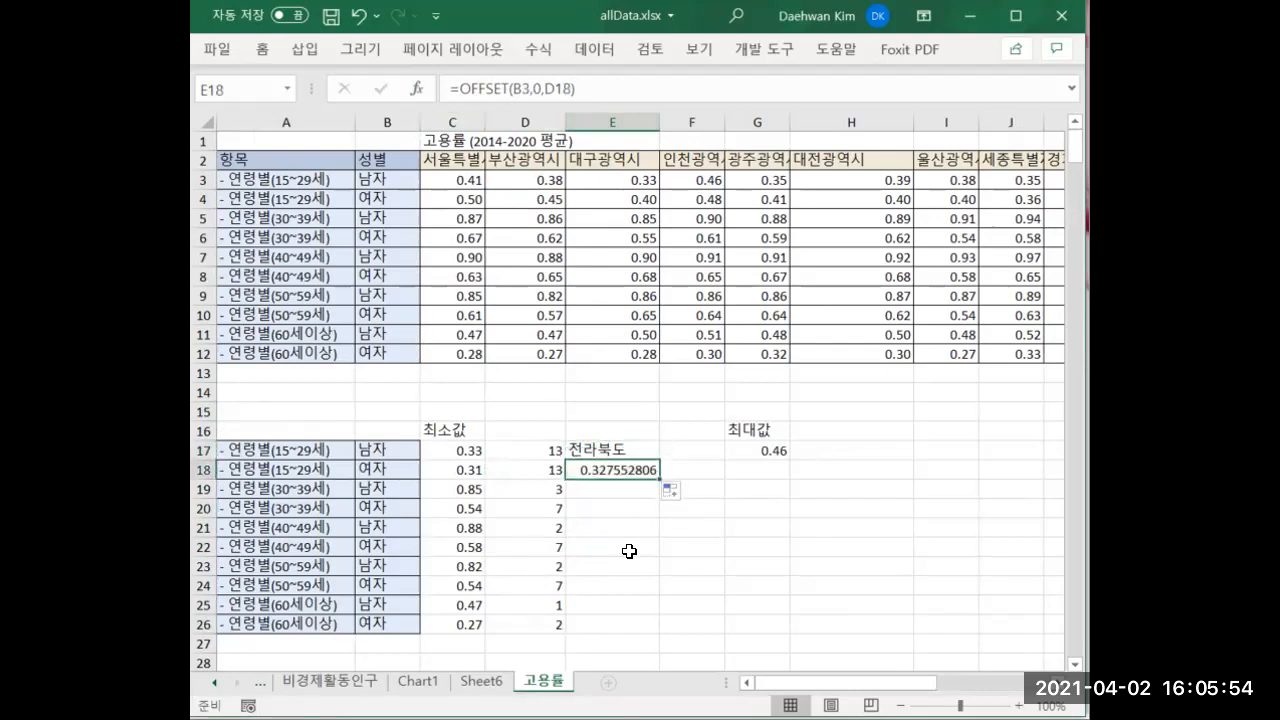
pyautogui.click(605, 451)
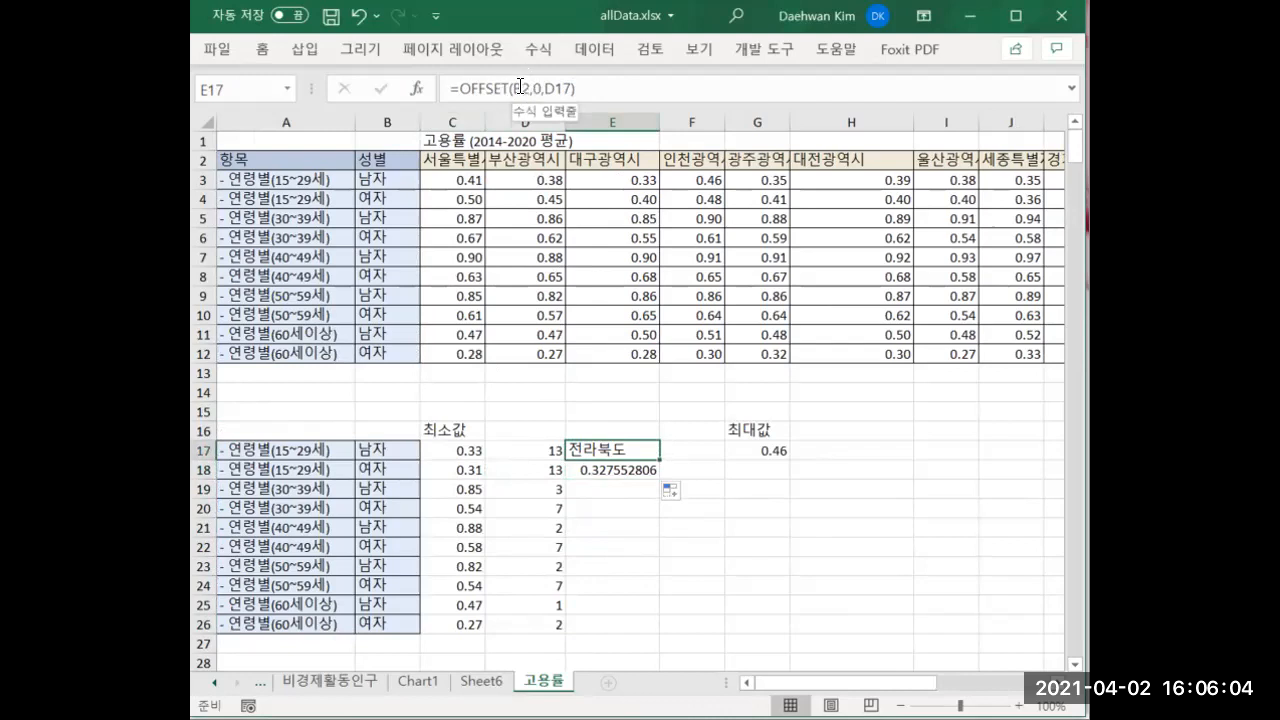
pyautogui.click(591, 471)
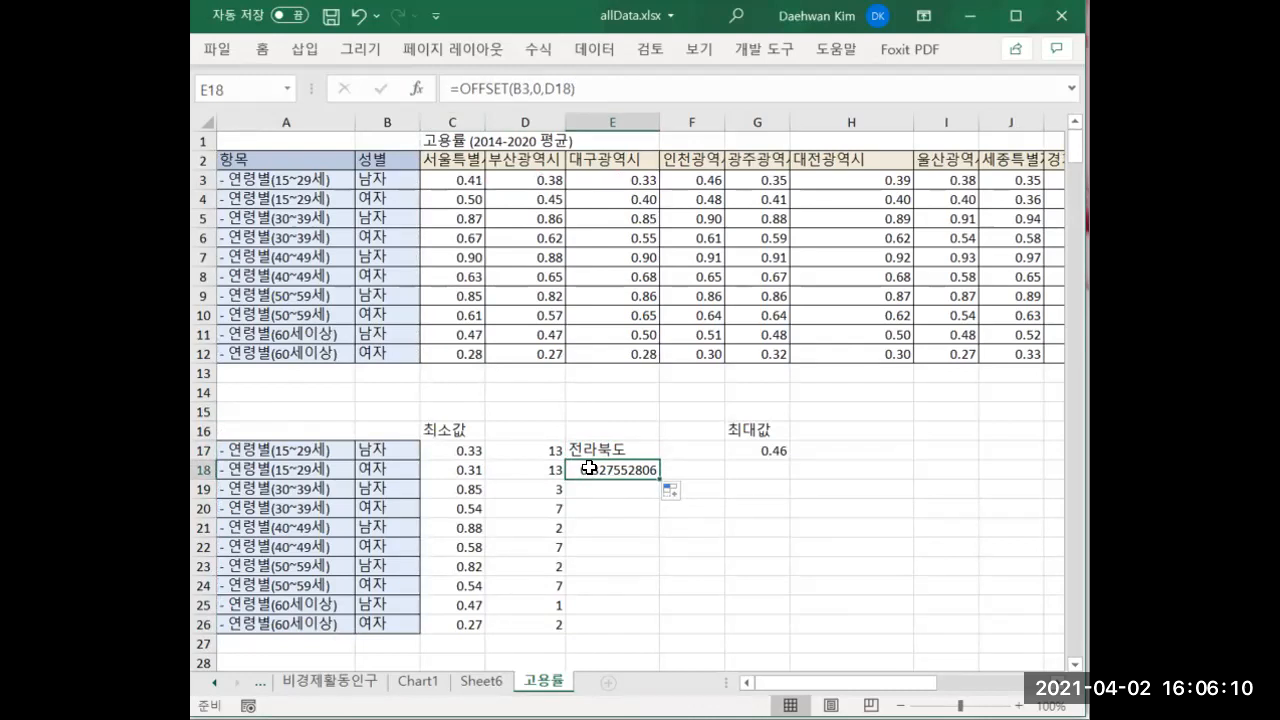
pyautogui.click(384, 179)
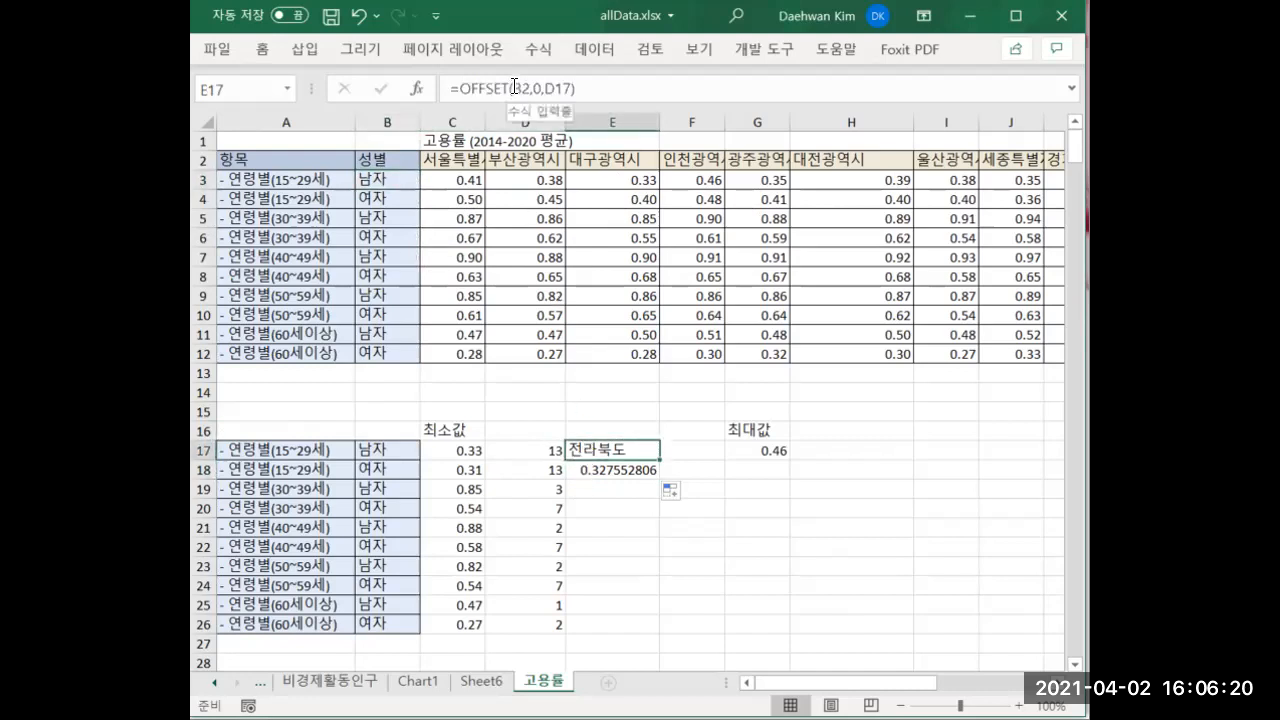
# Make the B2 reference in E17's OFFSET formula absolute as $B$2.
pyautogui.click(513, 89)
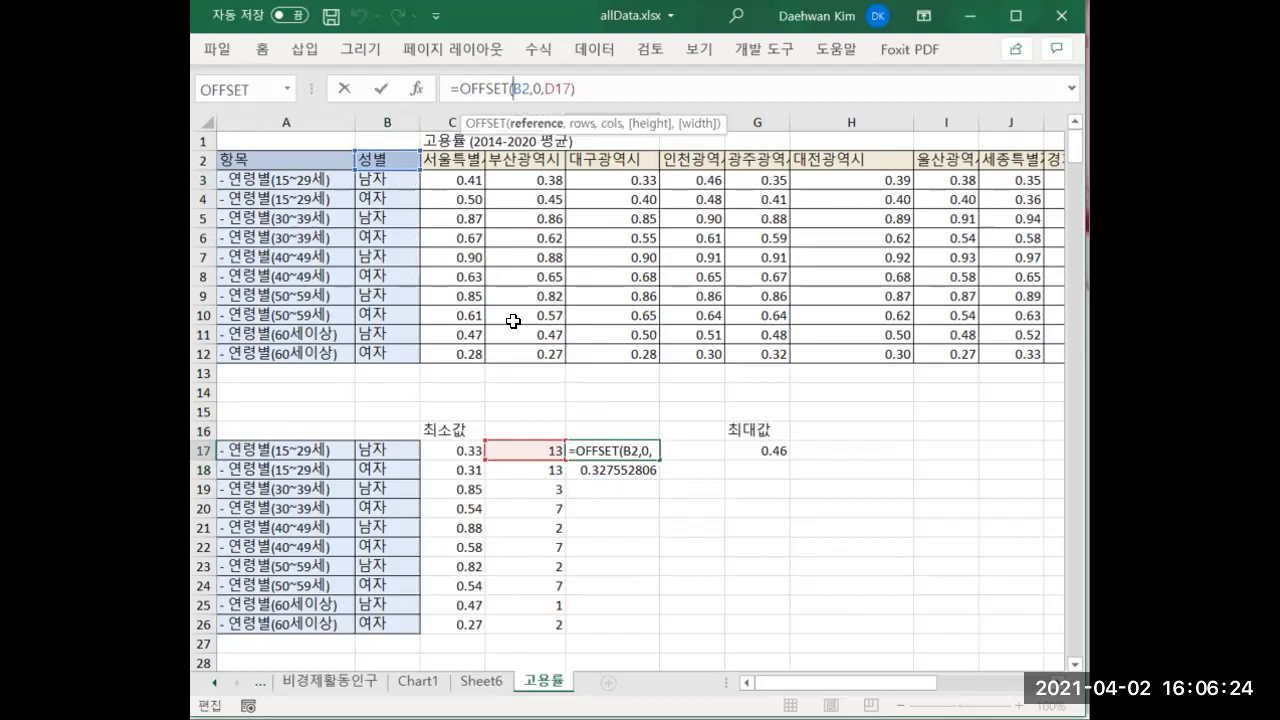
pyautogui.press('F4')
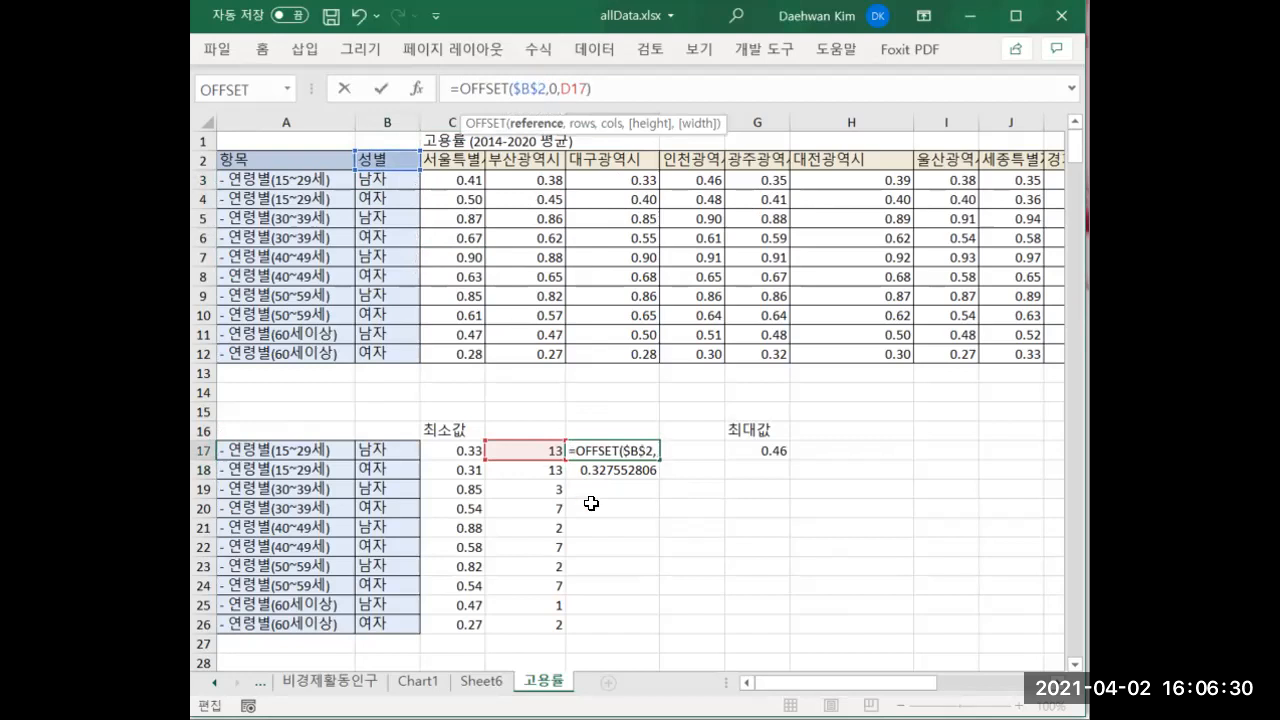
pyautogui.press('Return')
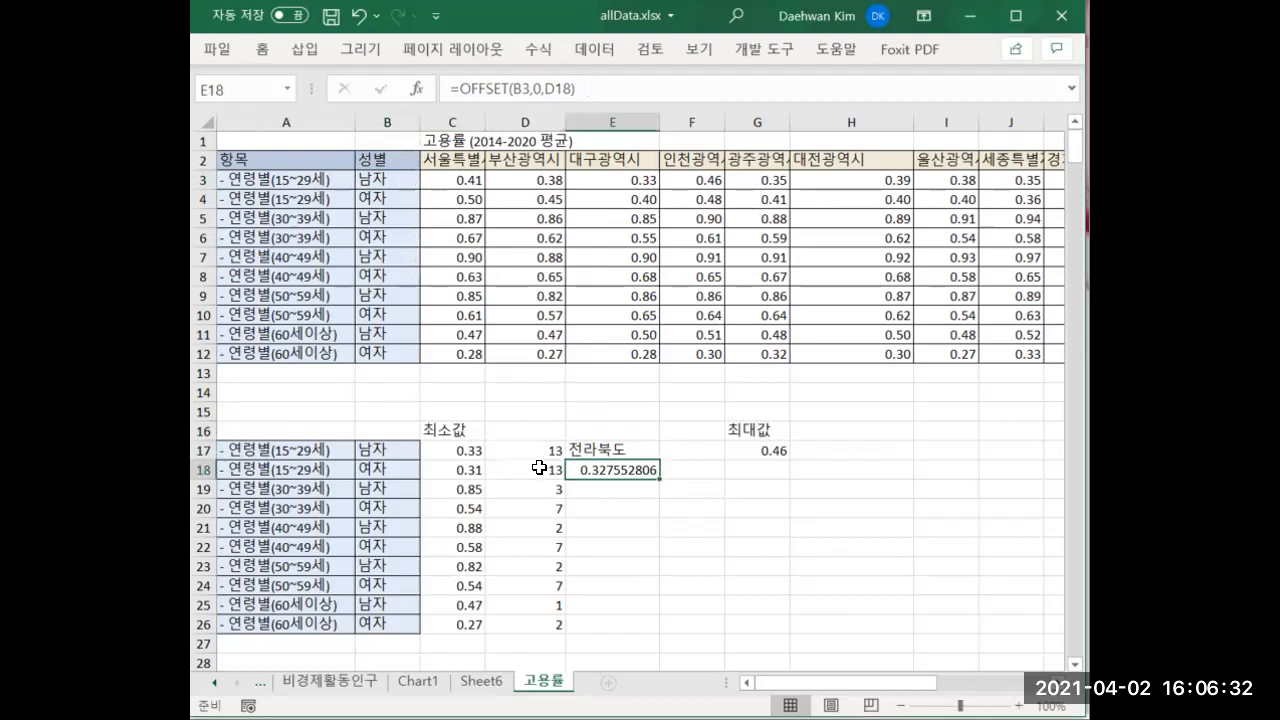
# Fill the OFFSET formula with the fixed reference from E17 down to E26.
pyautogui.click(593, 456)
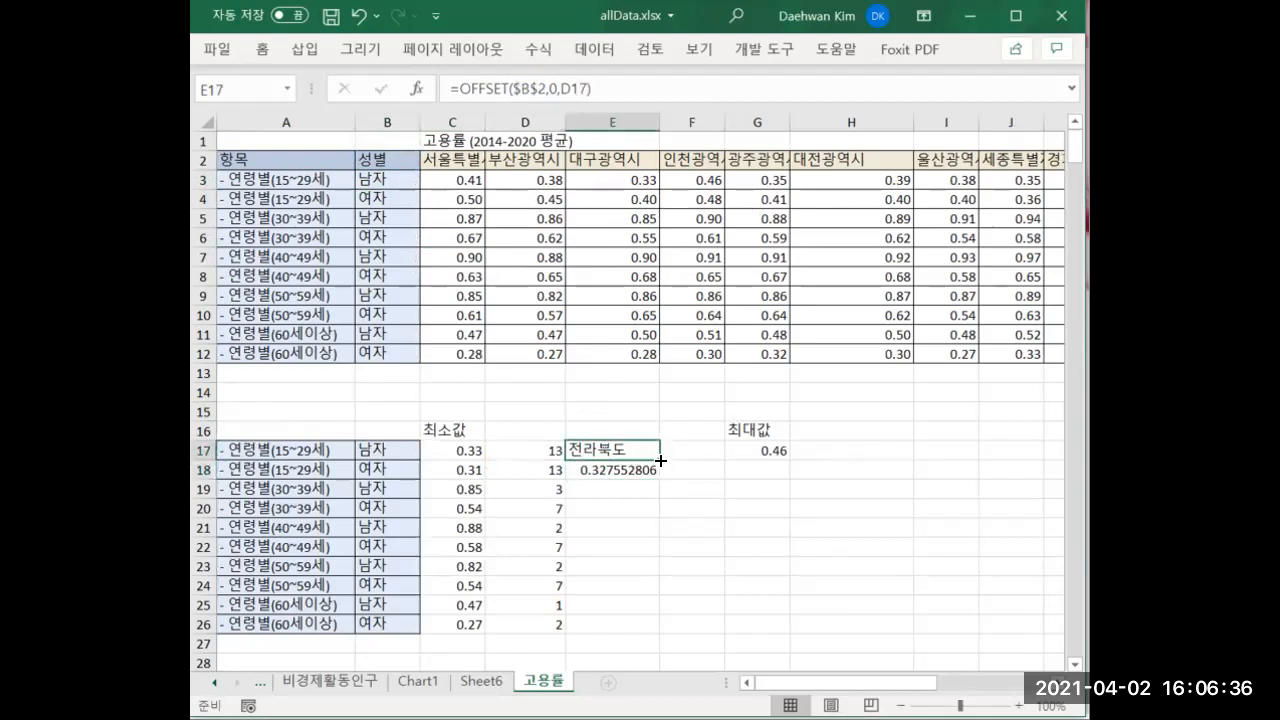
pyautogui.moveTo(661, 461); pyautogui.dragTo(662, 480)
pyautogui.doubleClick(661, 479)
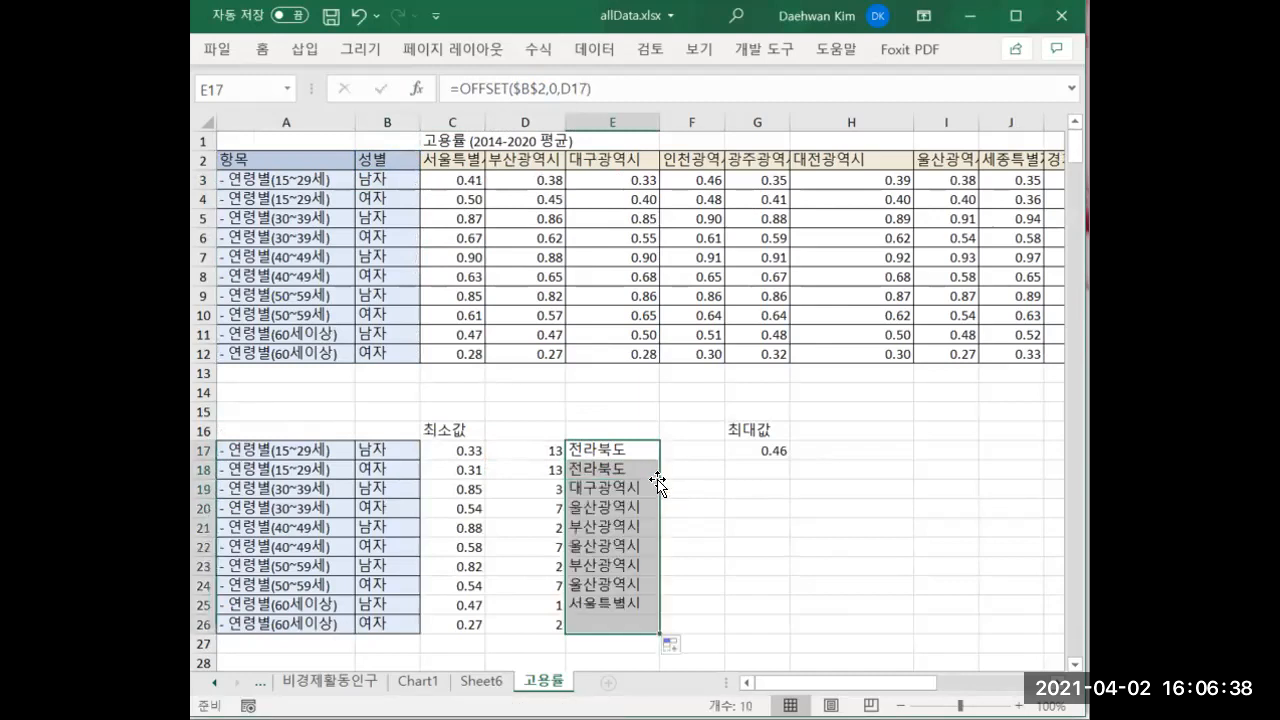
pyautogui.click(669, 481)
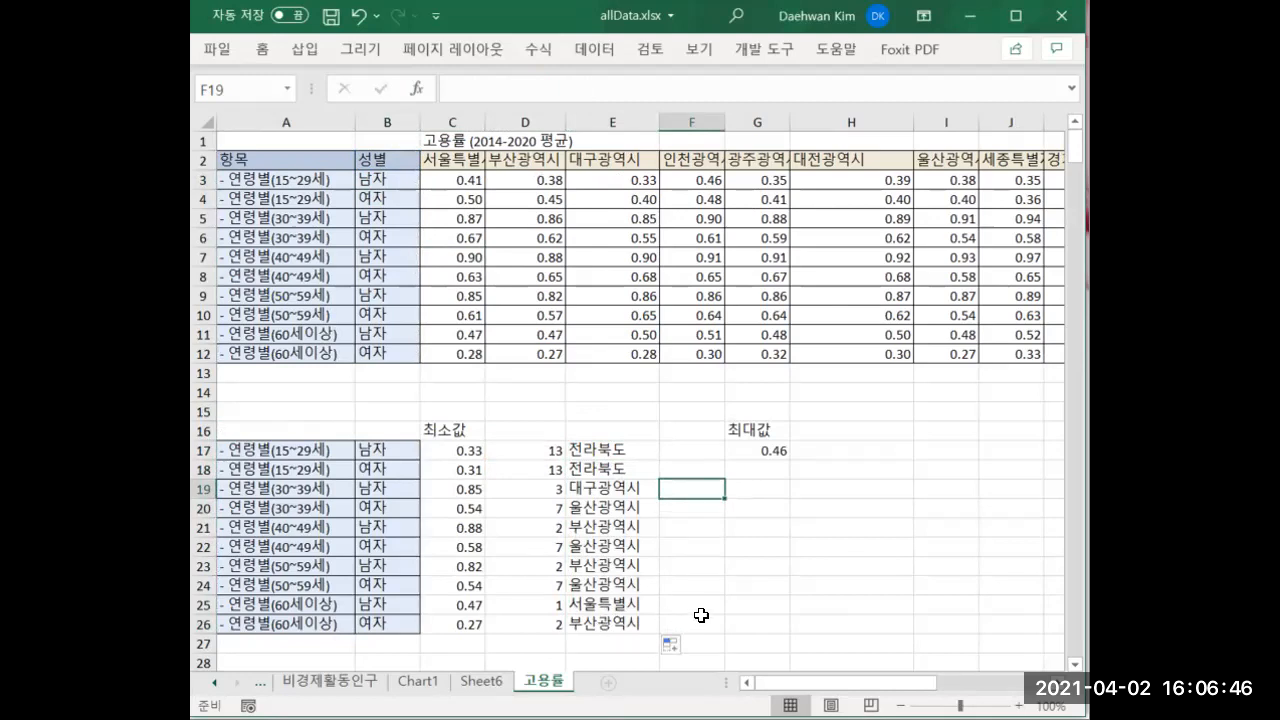
# Fill the MAX formula from G17 down to G26 in the 최대값 column.
pyautogui.click(767, 449)
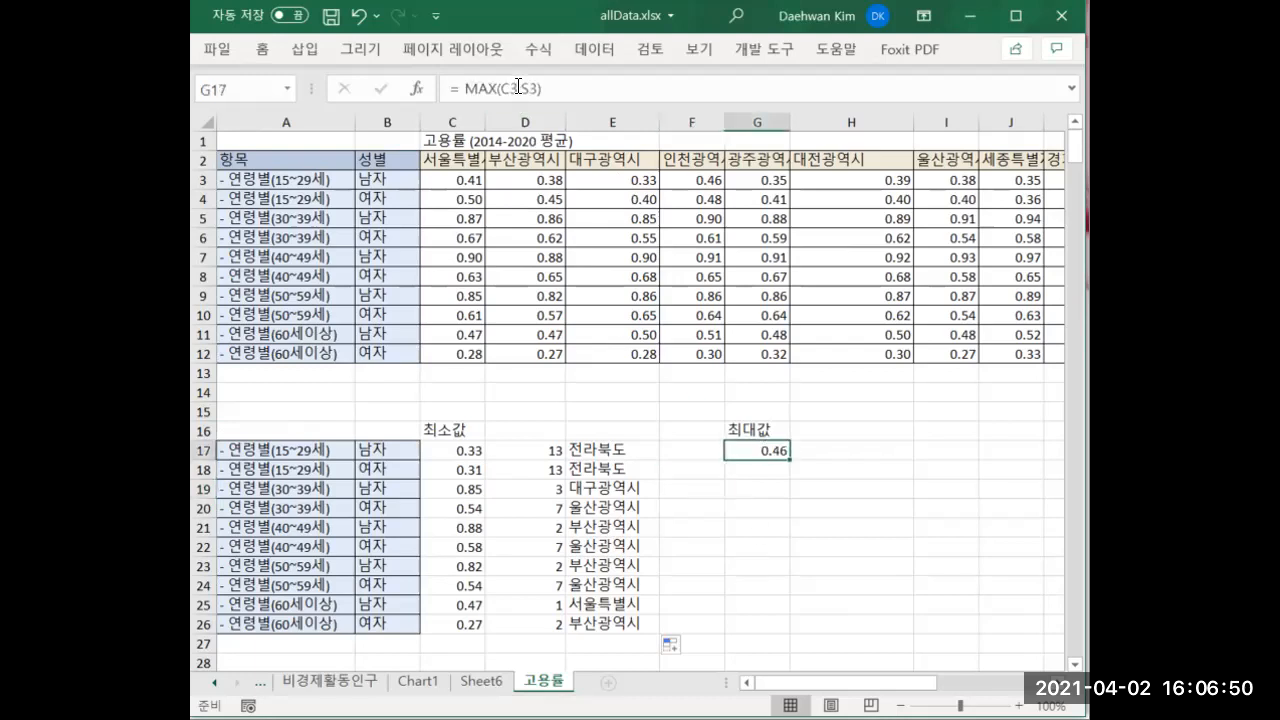
pyautogui.moveTo(790, 459); pyautogui.dragTo(767, 625)
pyautogui.click(695, 623)
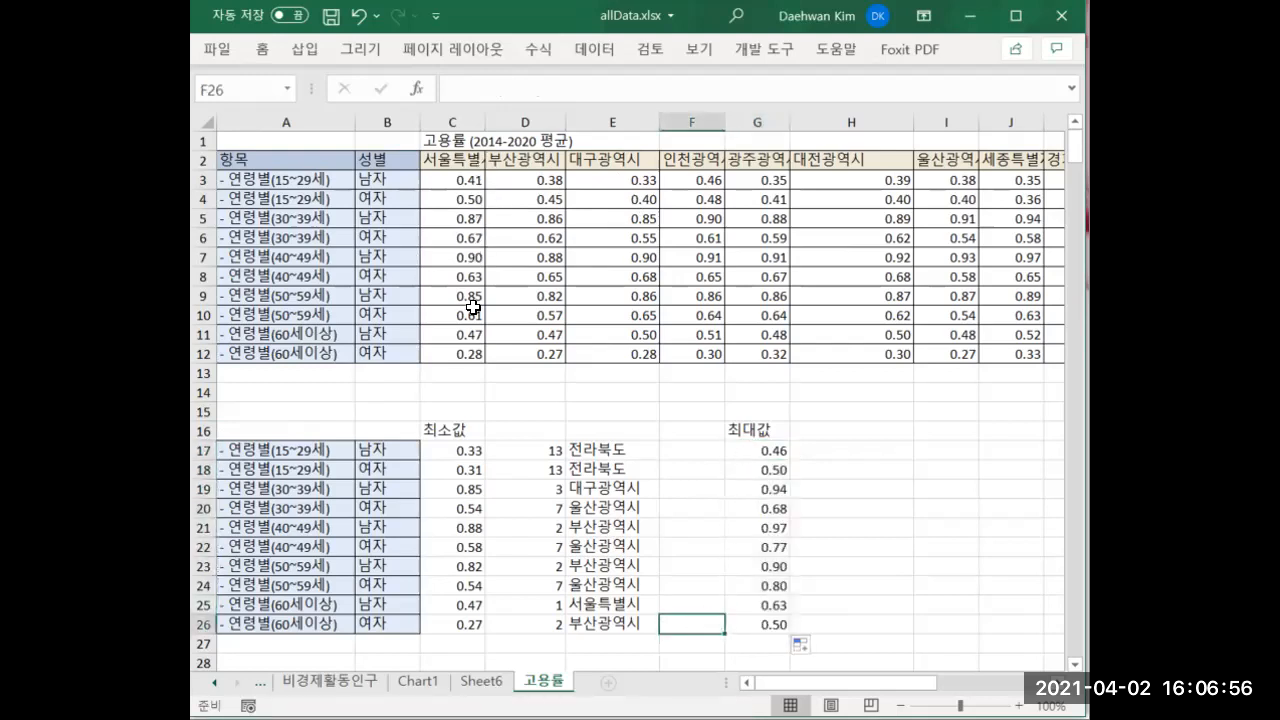
# Copy the MATCH formula from D17 into H17, beside the first 최대값 entry.
pyautogui.click(533, 447)
pyautogui.hotkey('ctrl', 'c')
pyautogui.press('Right')
pyautogui.press('Right')
pyautogui.press('Right')
pyautogui.press('Right')
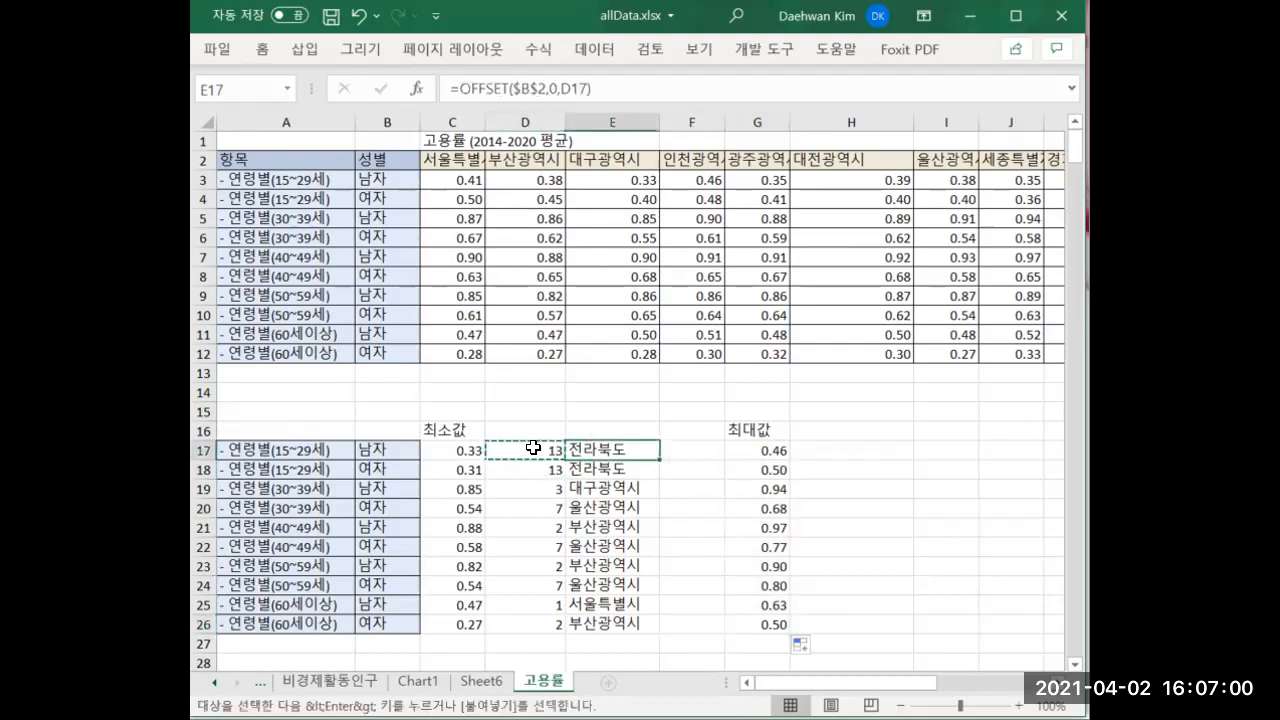
pyautogui.hotkey('ctrl', 'v')
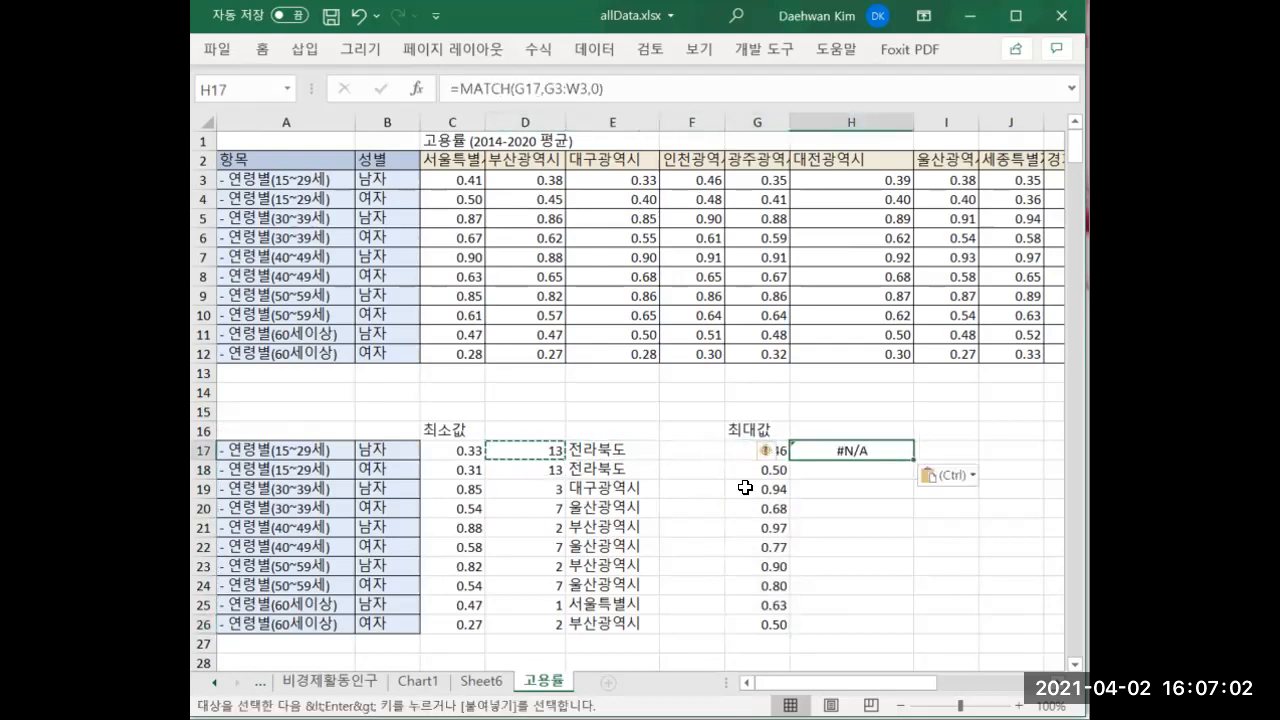
# Change the lookup range in H17's MATCH formula to C3:S3, keeping G17 as the lookup value.
pyautogui.click(540, 88)
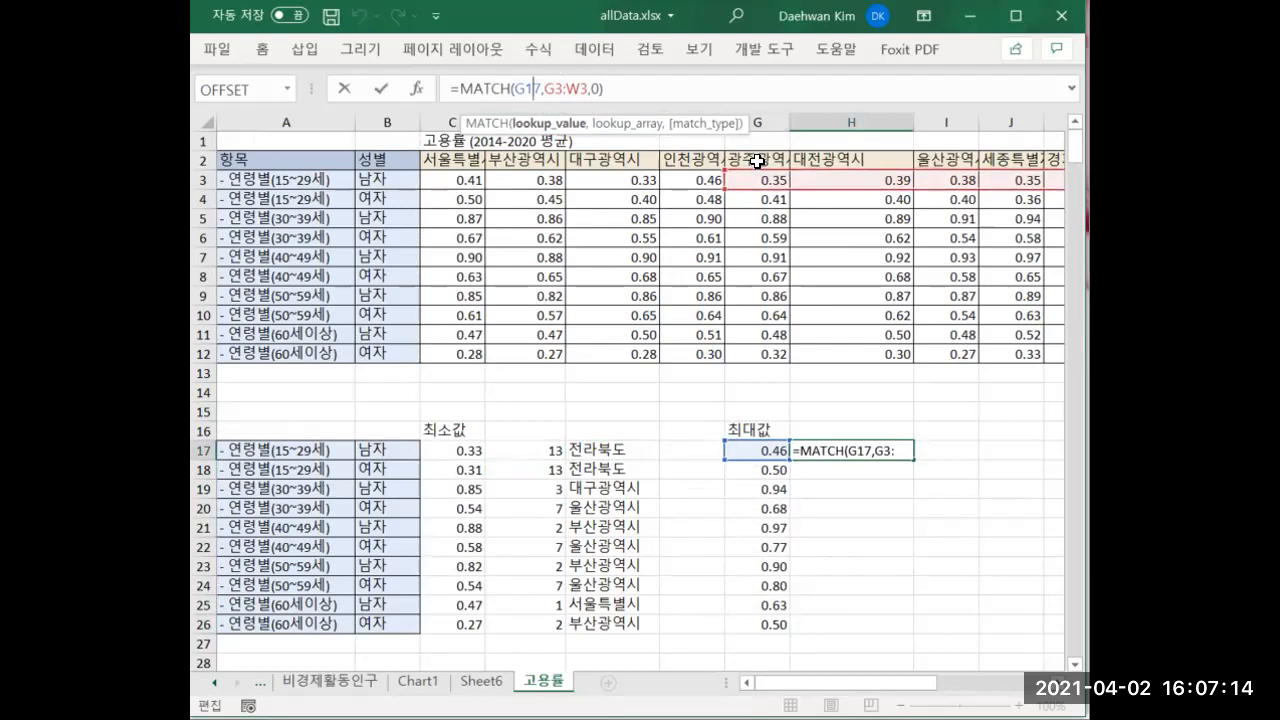
pyautogui.moveTo(545, 92); pyautogui.dragTo(590, 90)
pyautogui.press('BackSpace')
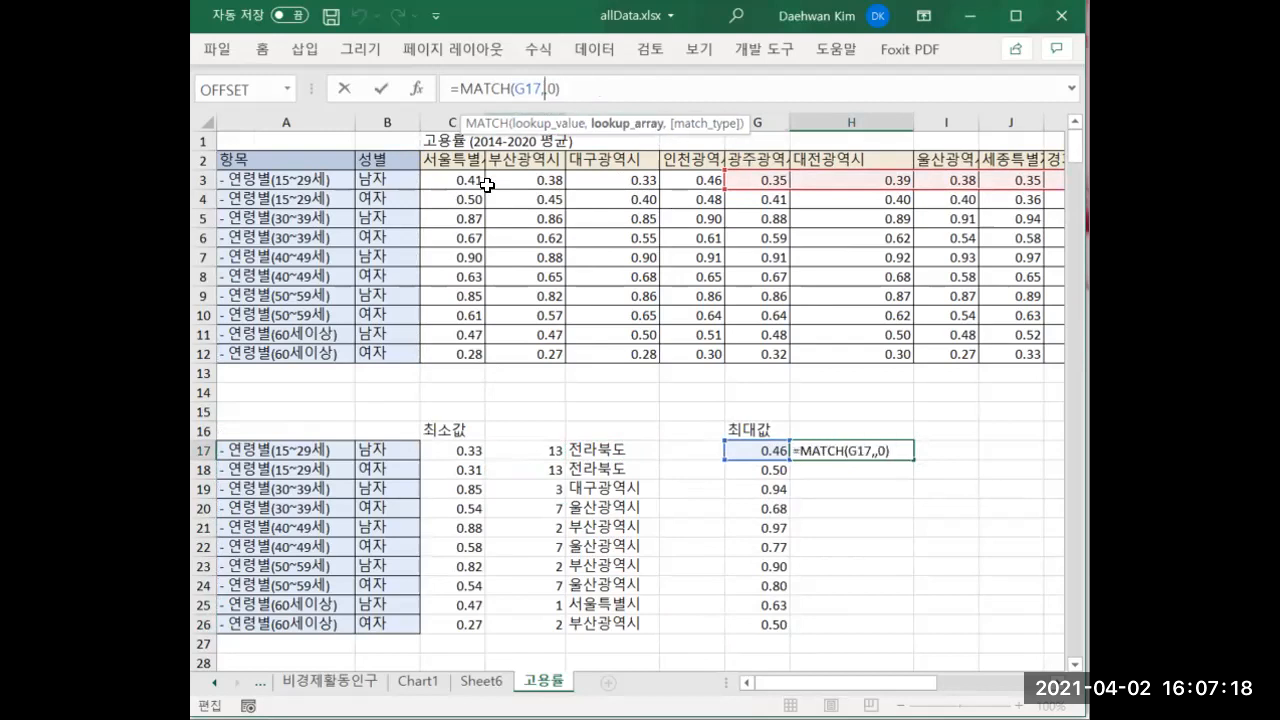
pyautogui.moveTo(466, 180); pyautogui.dragTo(923, 177)
pyautogui.press('Return')
# Fill the MATCH formula from H17 down to H26.
pyautogui.press('Left')
pyautogui.press('Left')
pyautogui.press('Left')
pyautogui.press('Left')
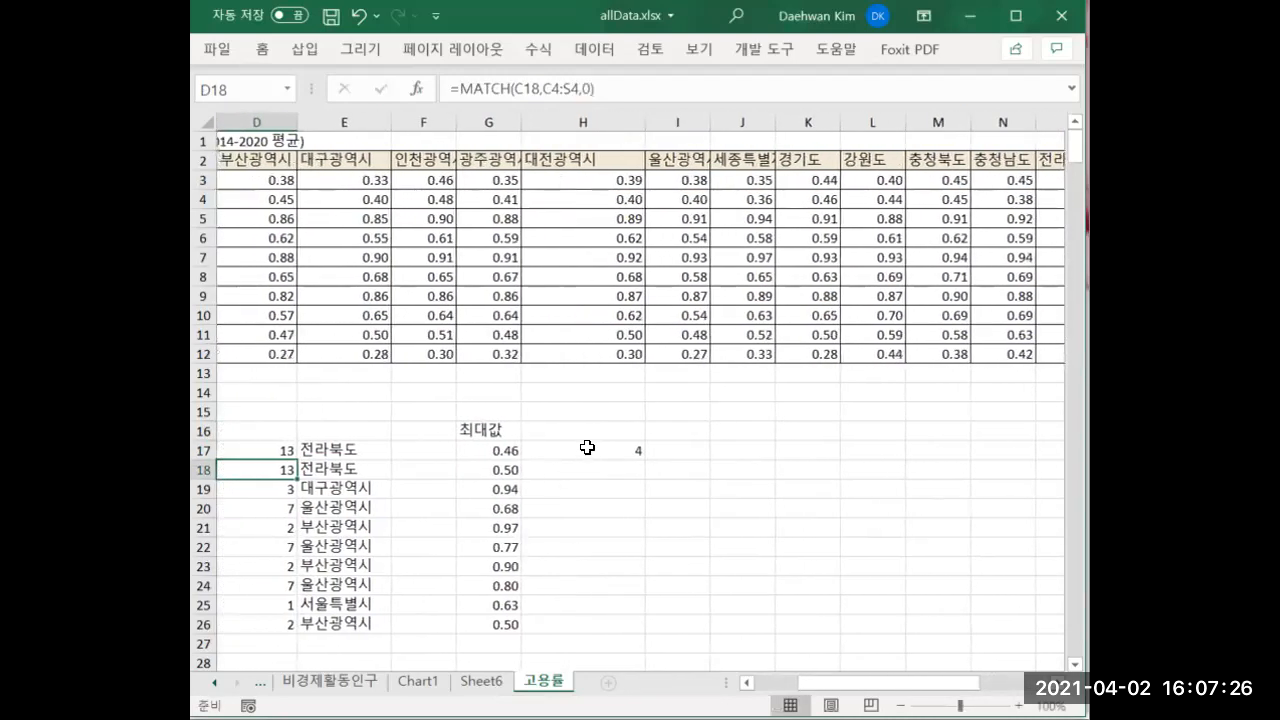
pyautogui.click(587, 447)
pyautogui.doubleClick(644, 459)
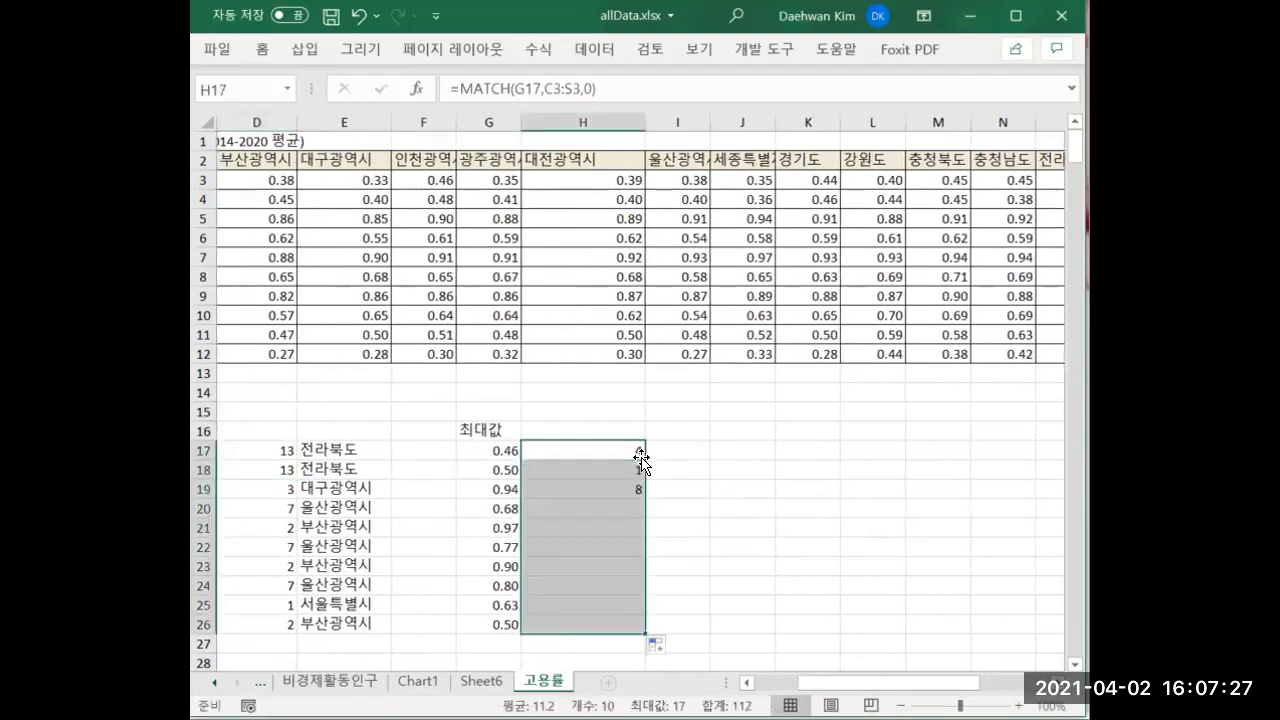
pyautogui.click(585, 463)
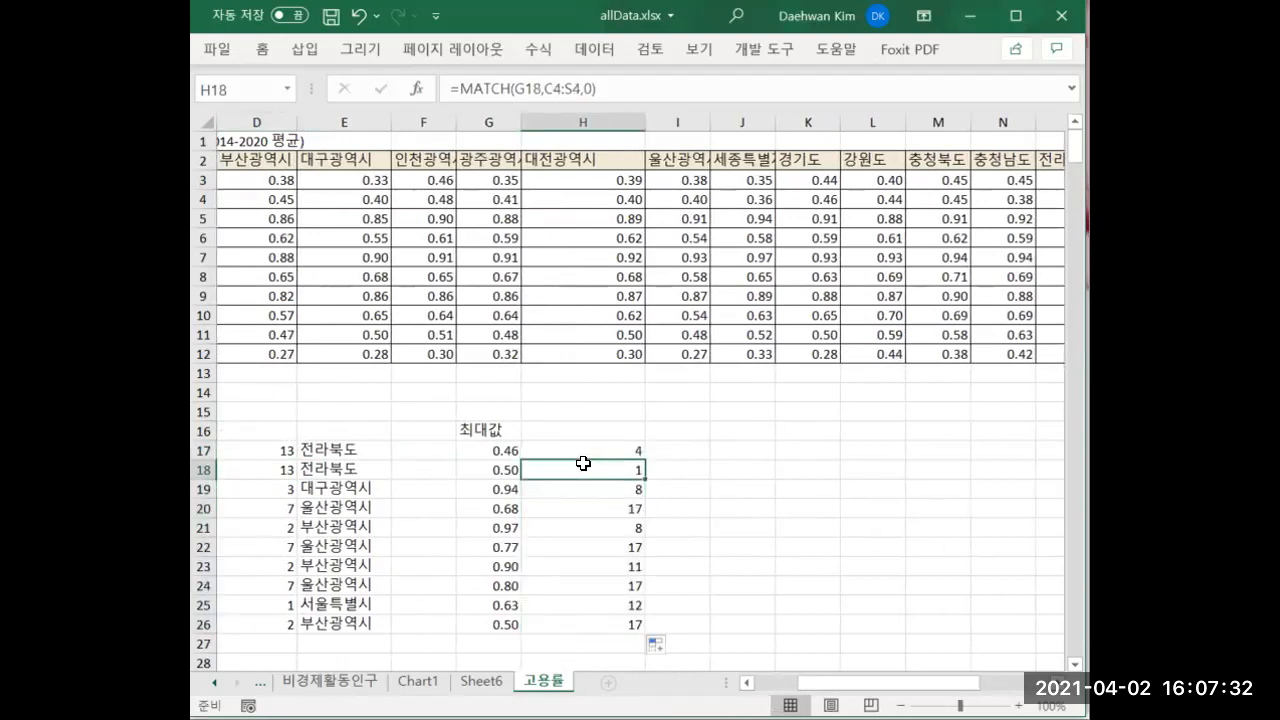
# Copy the OFFSET formula from E17 into I17 to look up the region name for the maximum rate.
pyautogui.click(365, 453)
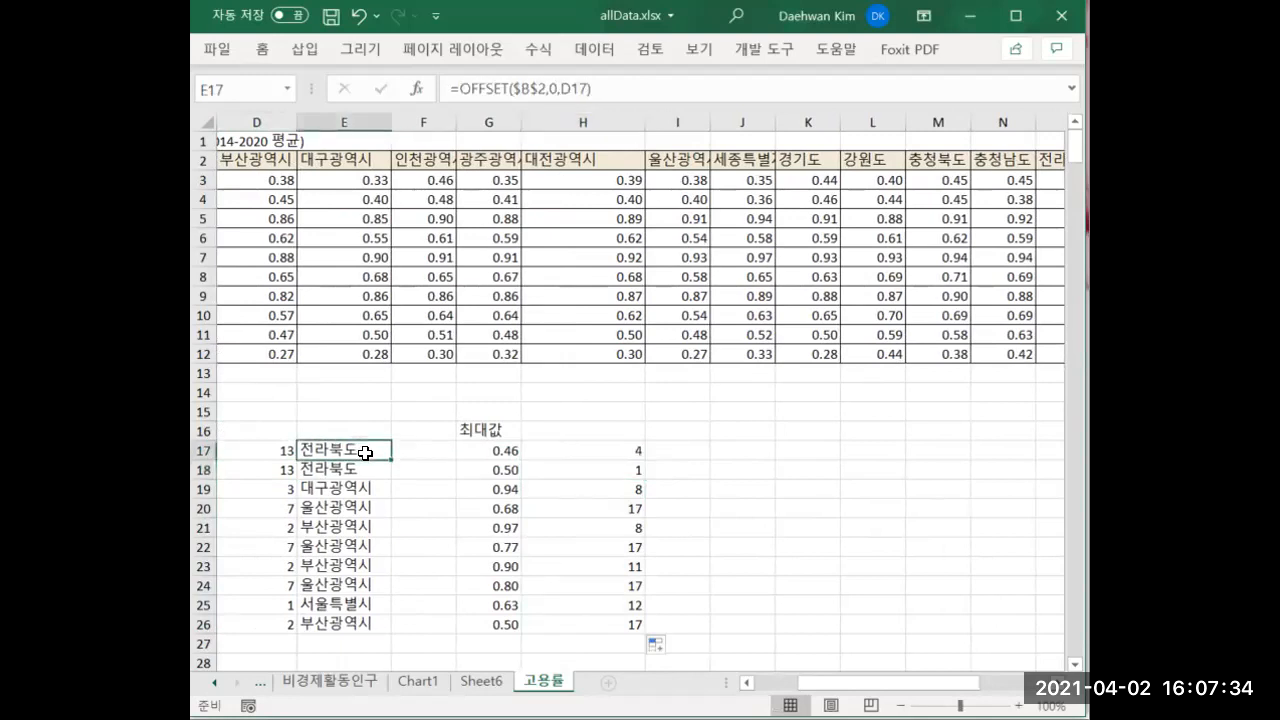
pyautogui.hotkey('ctrl', 'c')
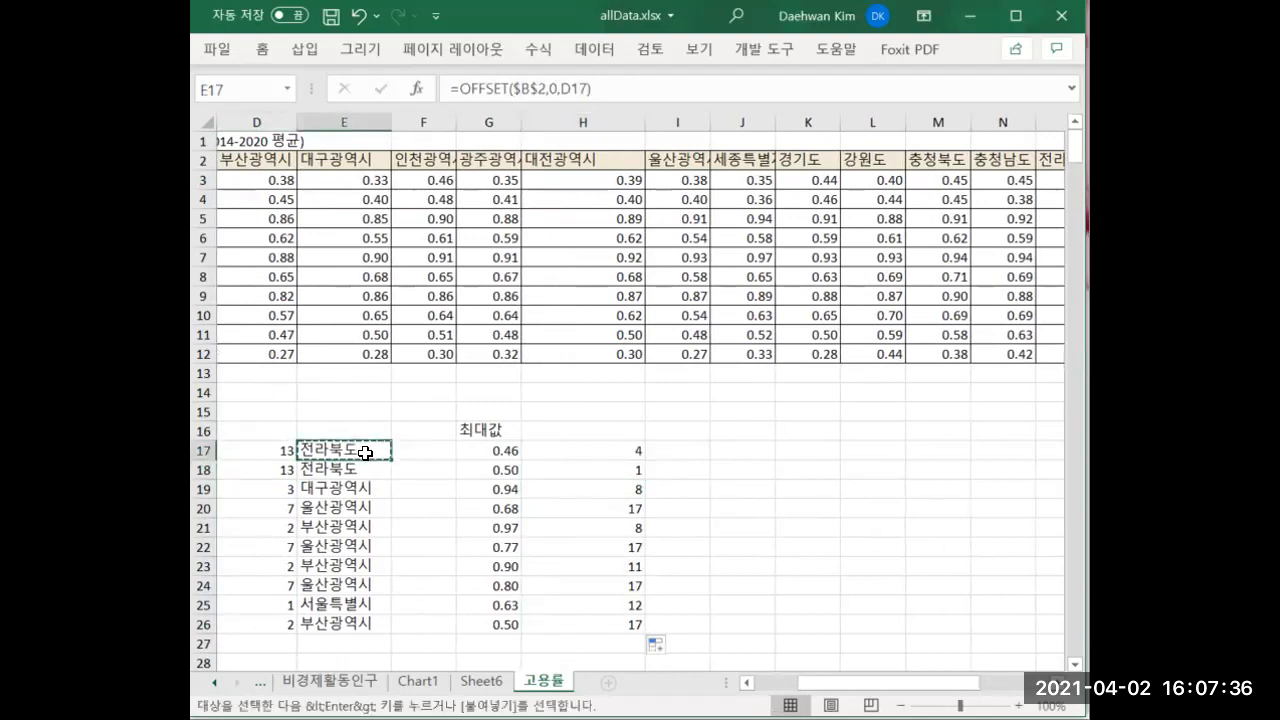
pyautogui.press('Right')
pyautogui.press('Right')
pyautogui.press('Right')
pyautogui.press('Right')
pyautogui.hotkey('ctrl', 'v')
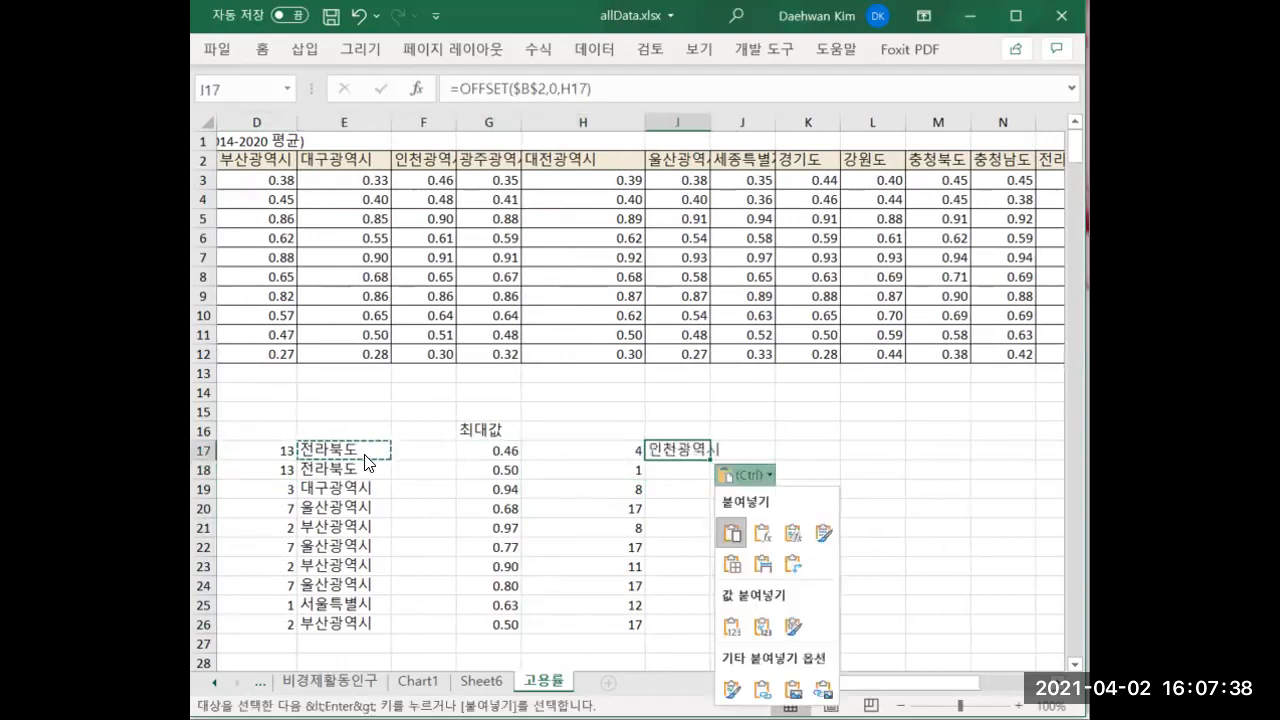
# Fill the OFFSET formula from I17 down to I26.
pyautogui.click(688, 444)
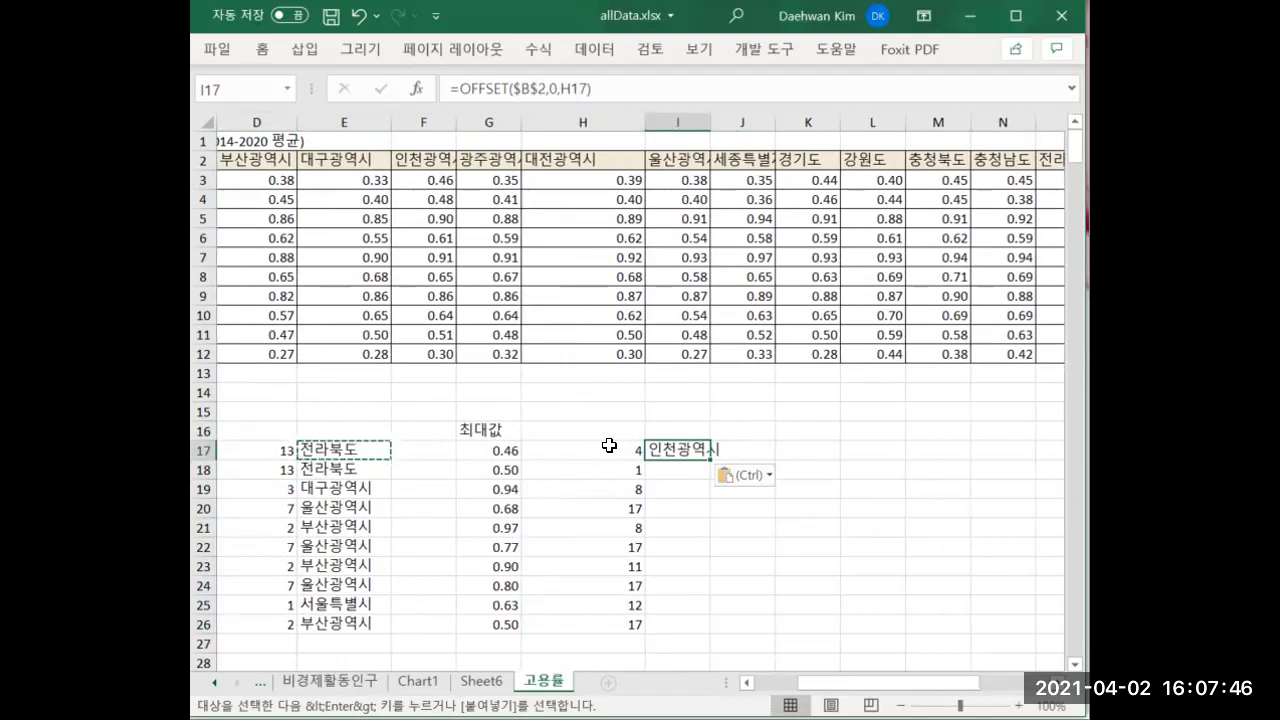
pyautogui.doubleClick(709, 459)
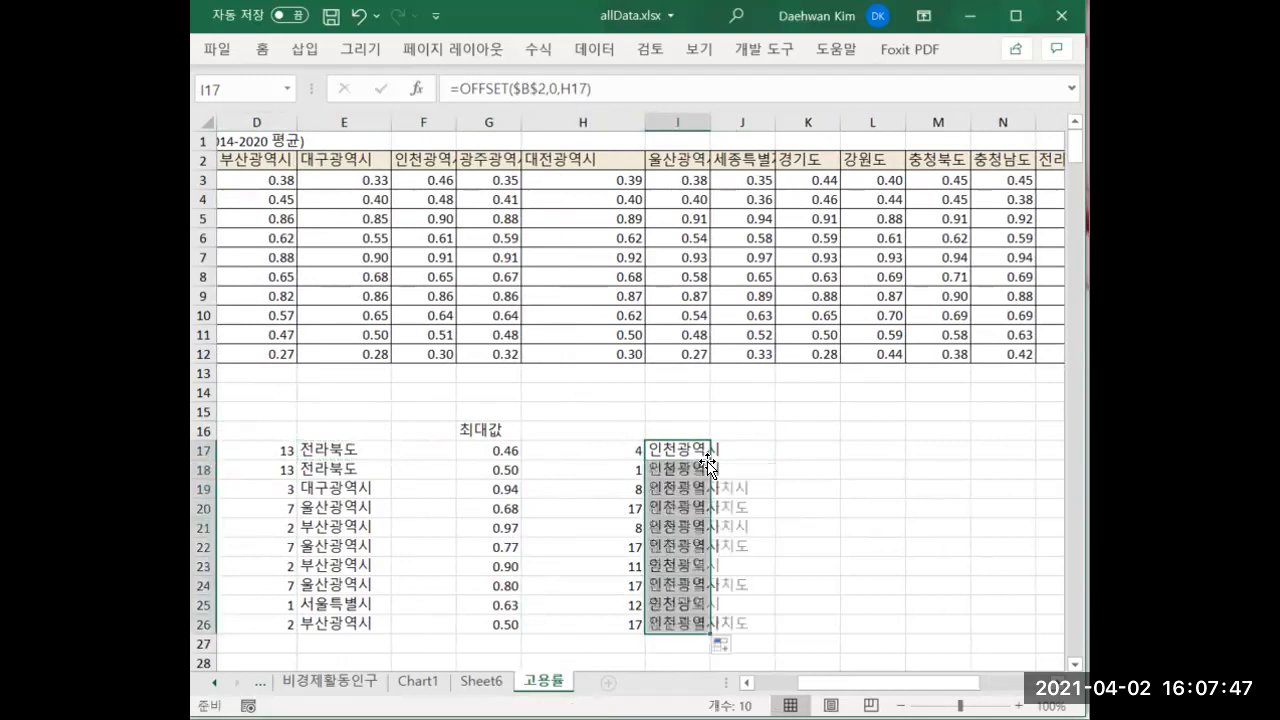
pyautogui.click(787, 451)
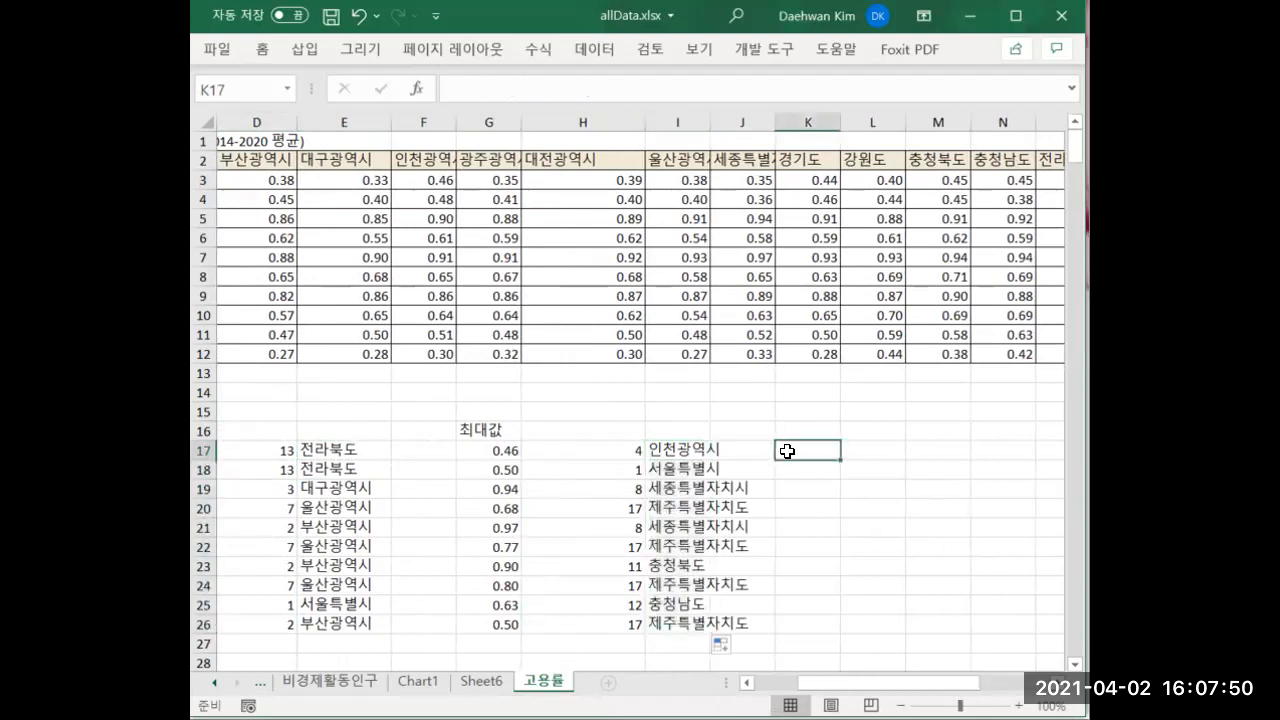
# Review the summary table from its first column and inspect the MIN, MATCH and OFFSET formulas in C17, D17 and E17.
pyautogui.press('Left')
pyautogui.press('Left')
pyautogui.press('Left')
pyautogui.press('Left')
pyautogui.press('Left')
pyautogui.press('Left')
pyautogui.press('Left')
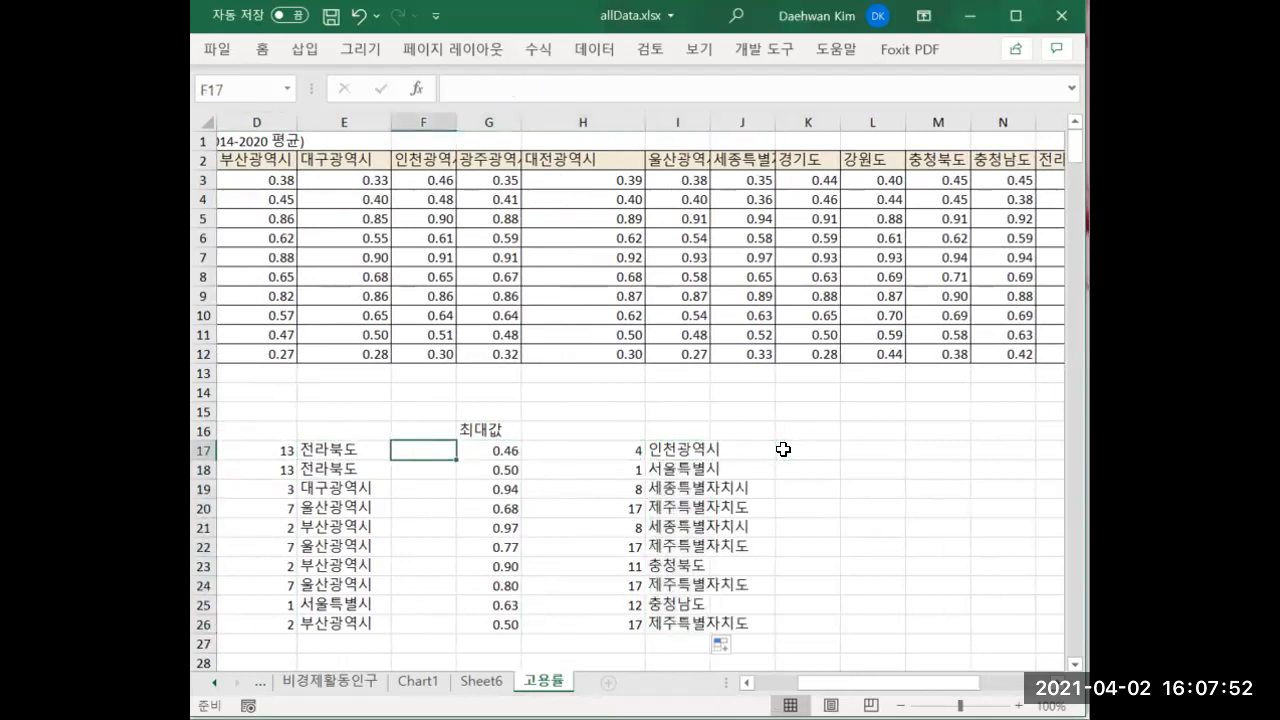
pyautogui.press('Left')
pyautogui.press('Left')
pyautogui.press('Left')
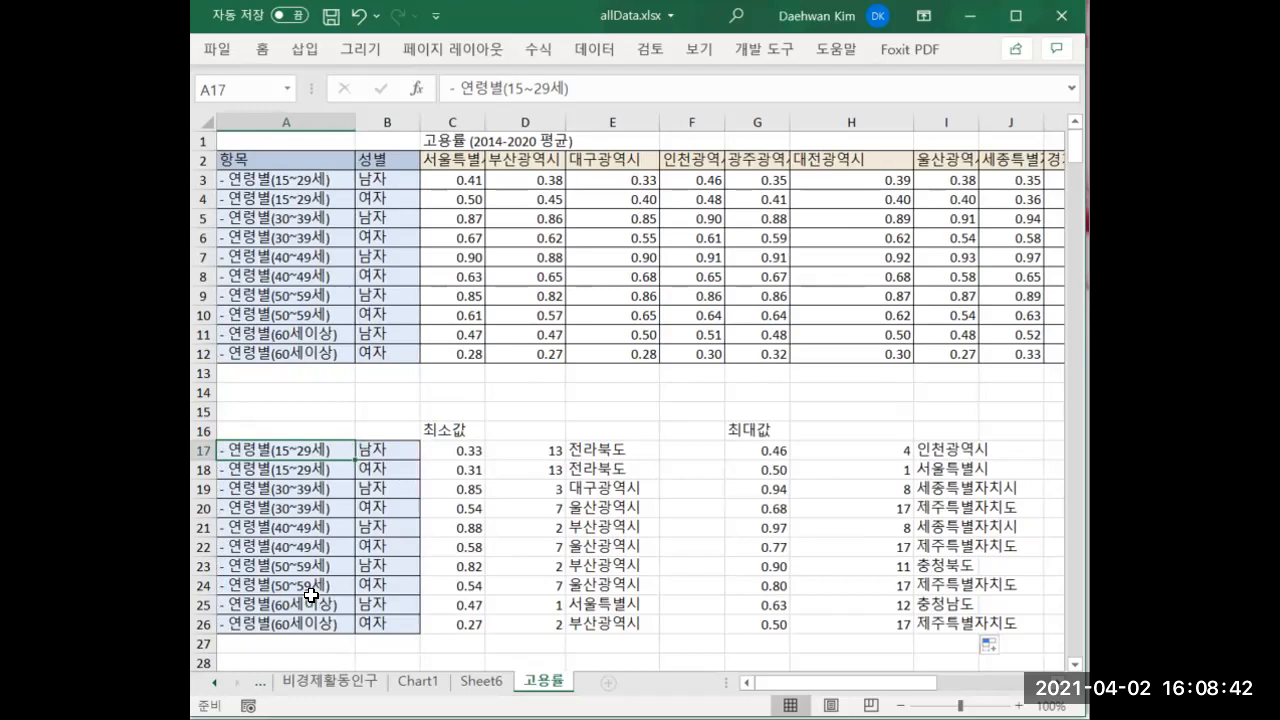
pyautogui.click(435, 451)
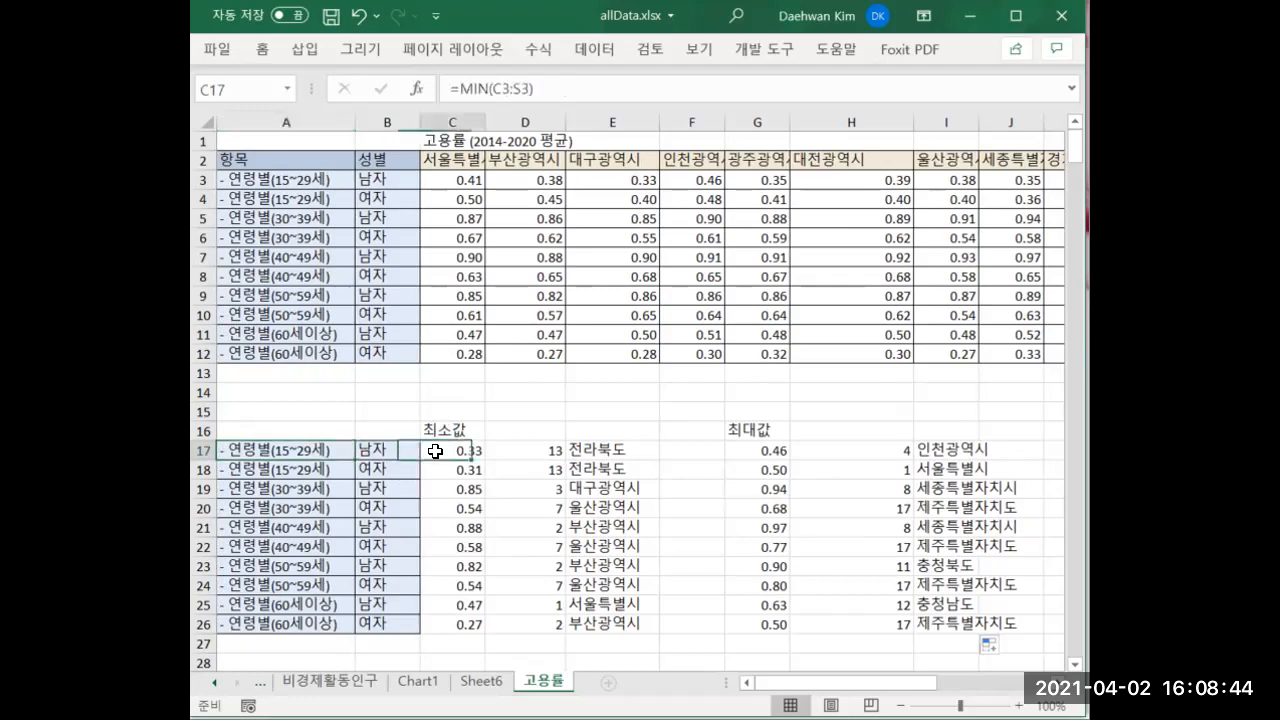
pyautogui.click(528, 446)
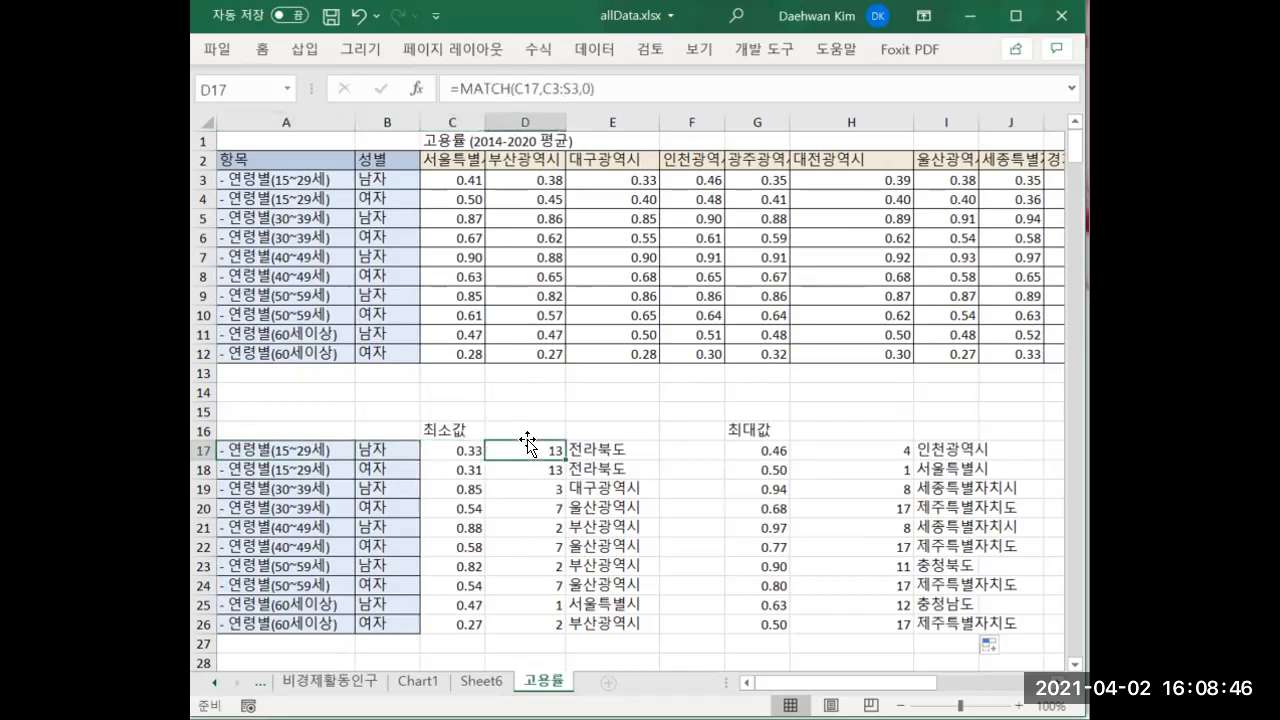
pyautogui.click(601, 450)
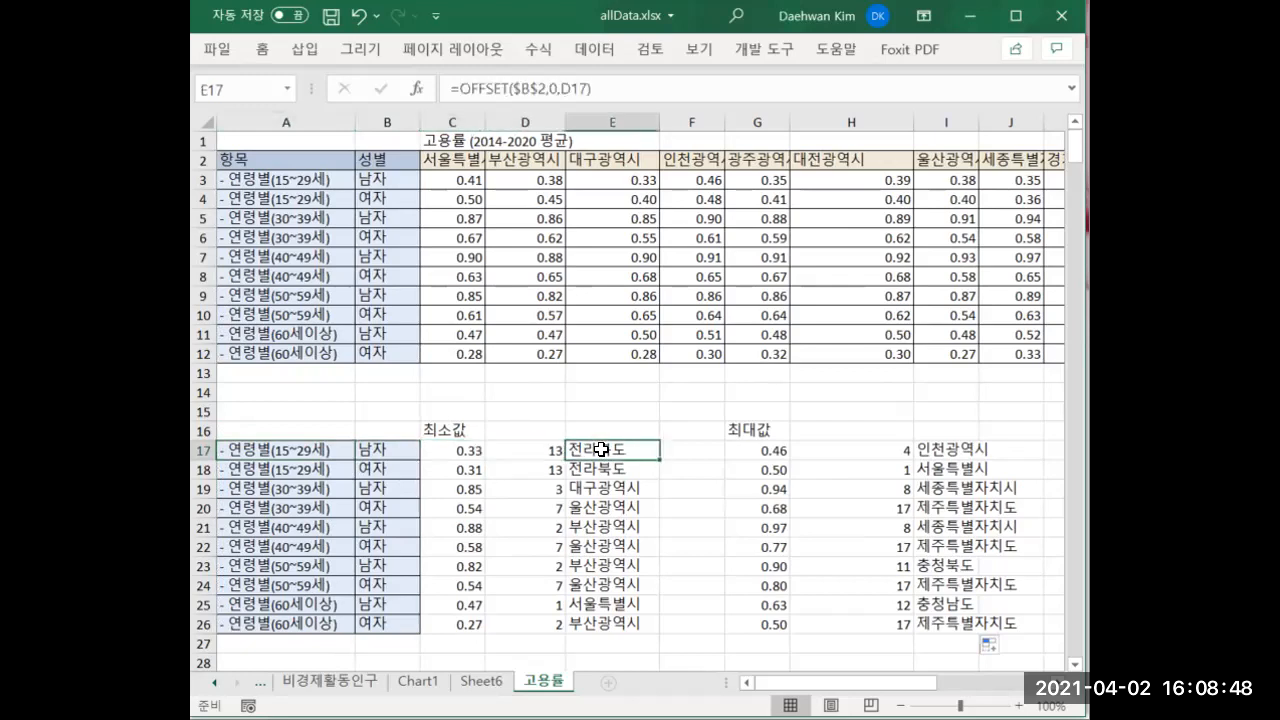